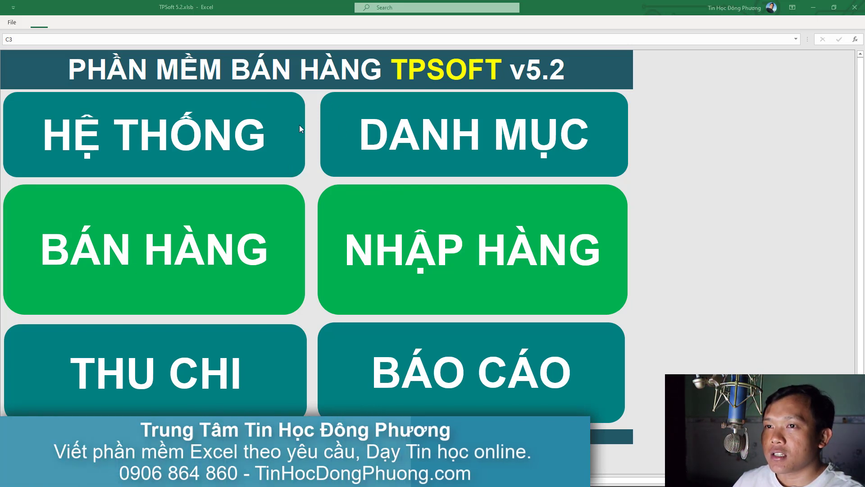
- Open the DANH MỤC catalog dialog from the TPSOFT main menu
left_click(450, 143)
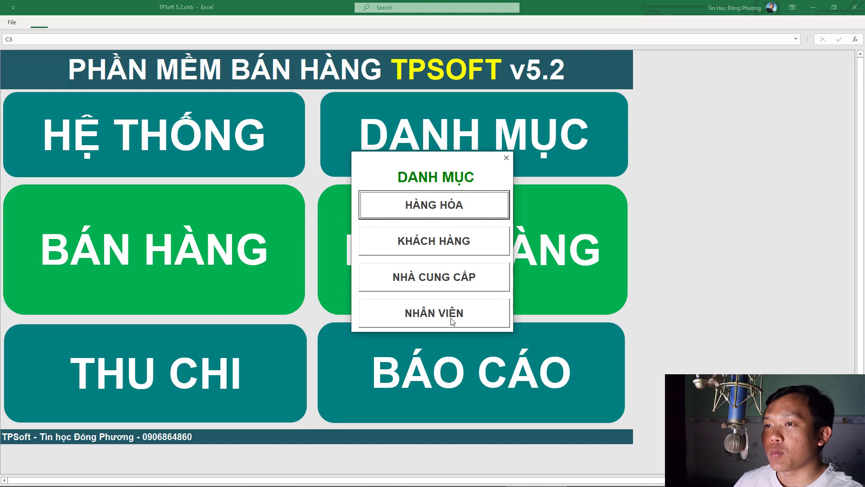
- Open the HÀNG HÓA catalog and review codes RoyalNZ, CNVU and their product names
left_click(429, 212)
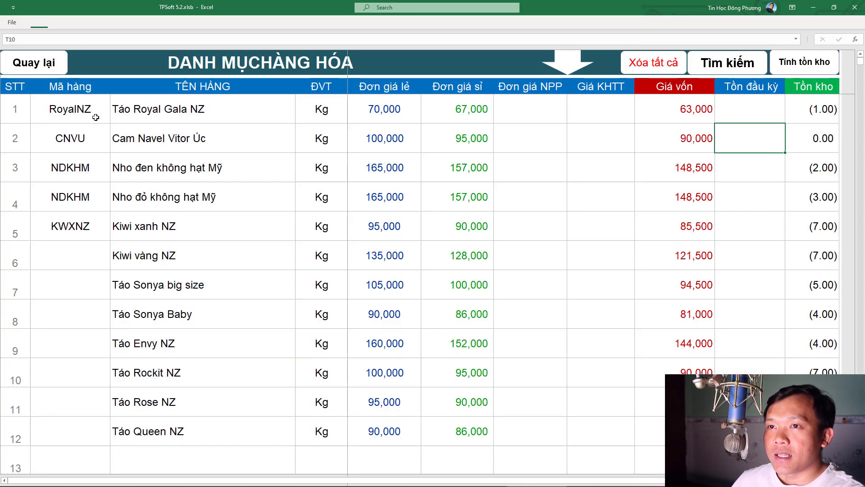
left_click(82, 112)
left_click(141, 112)
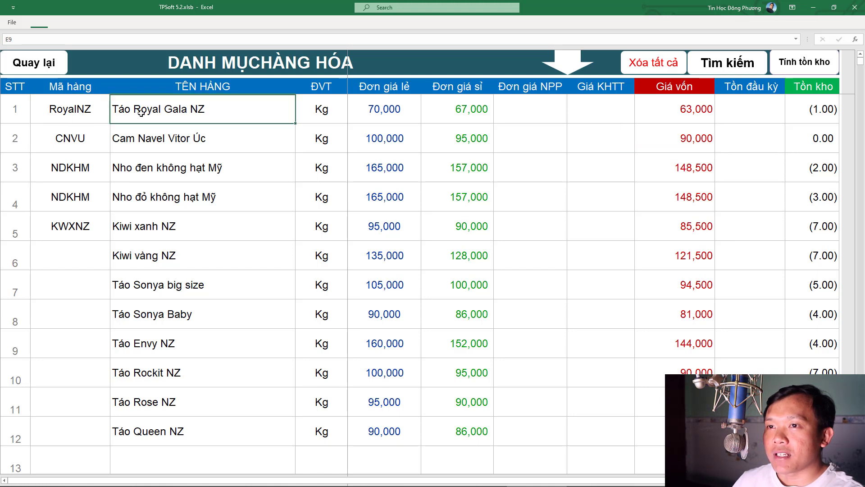
left_click(71, 108)
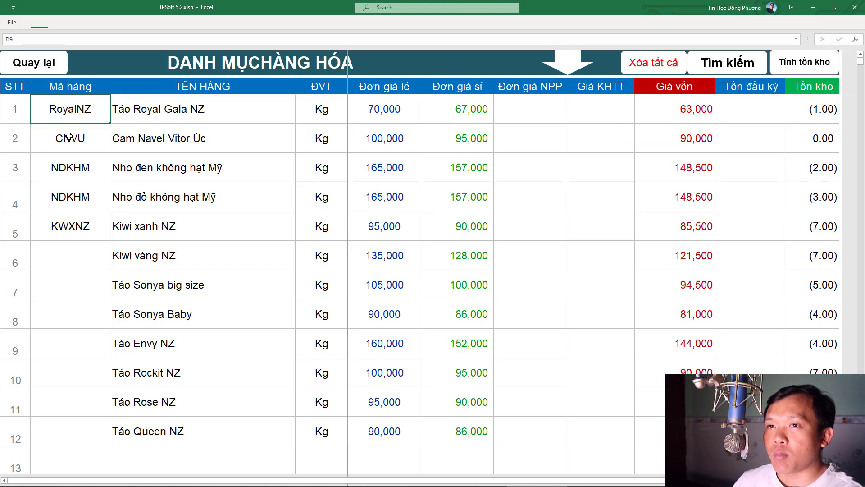
left_click(69, 136)
left_click(146, 116)
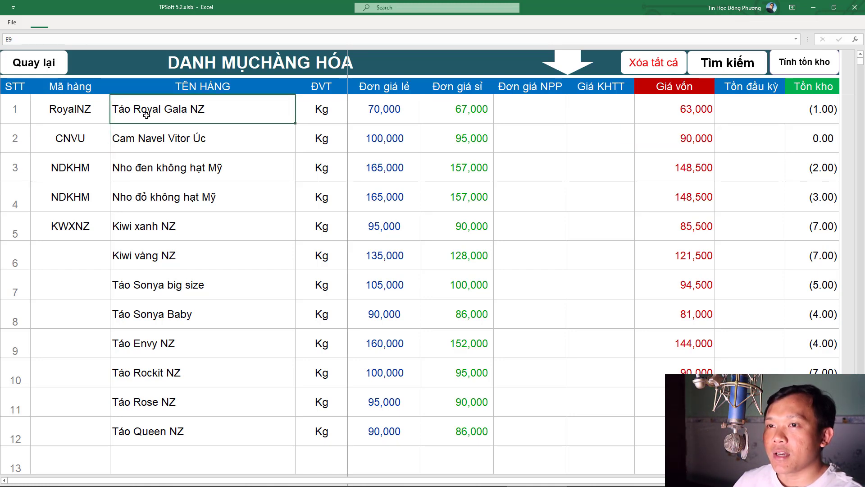
left_click(153, 146)
left_click(168, 122)
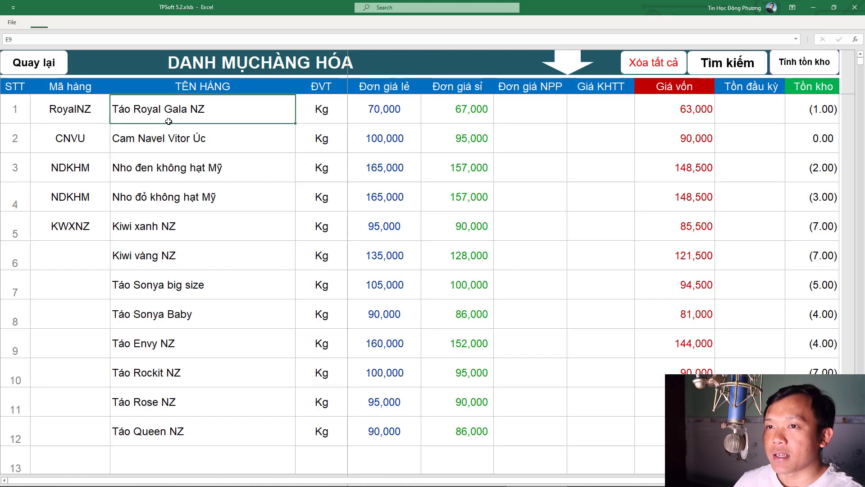
left_click(171, 135)
left_click(90, 119)
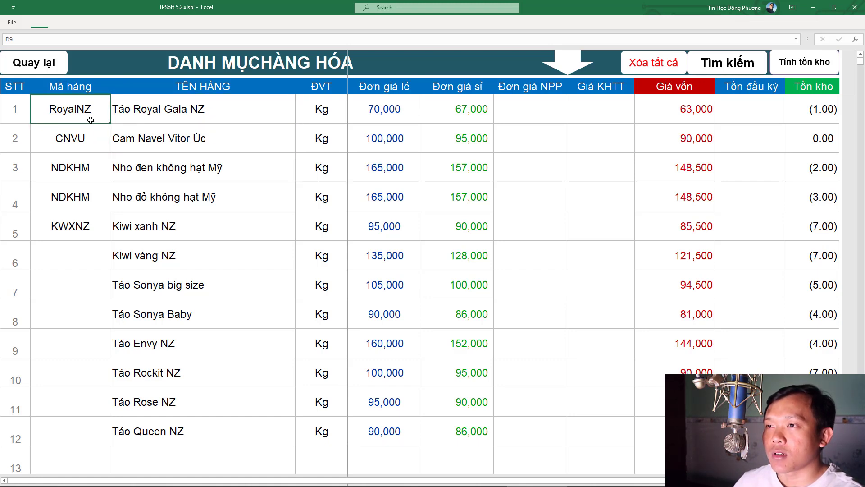
- Review the Kg unit, 70,000/165,000 retail, 67,000 wholesale, 63,000 cost and stock quantities
left_click(324, 128)
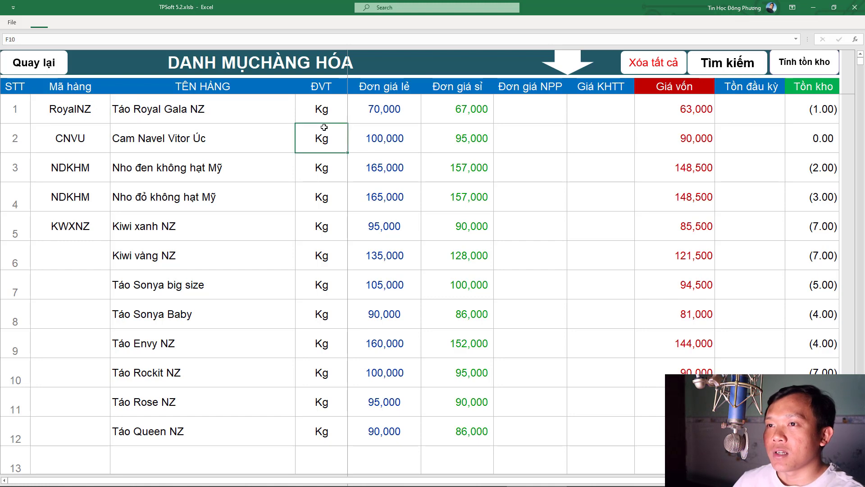
left_click(379, 109)
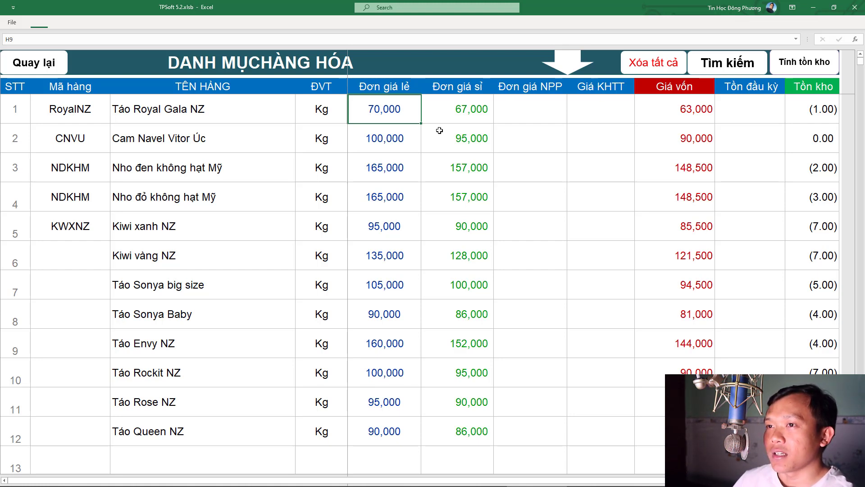
left_click(401, 154)
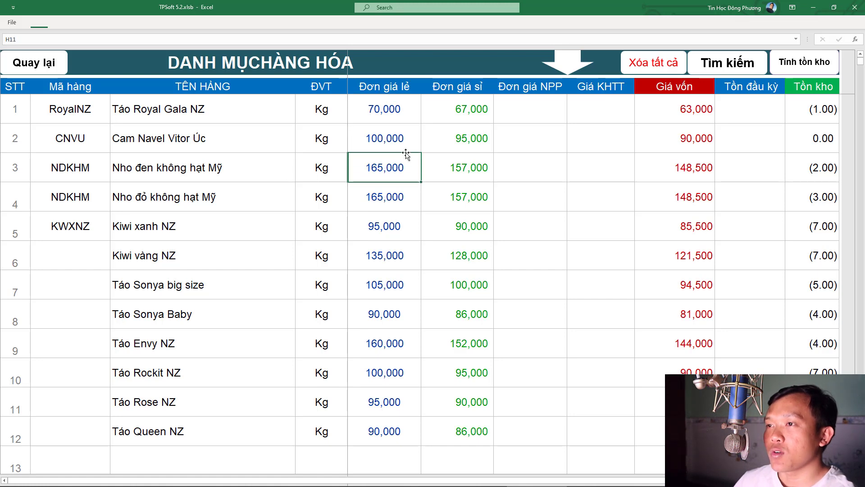
left_click(455, 111)
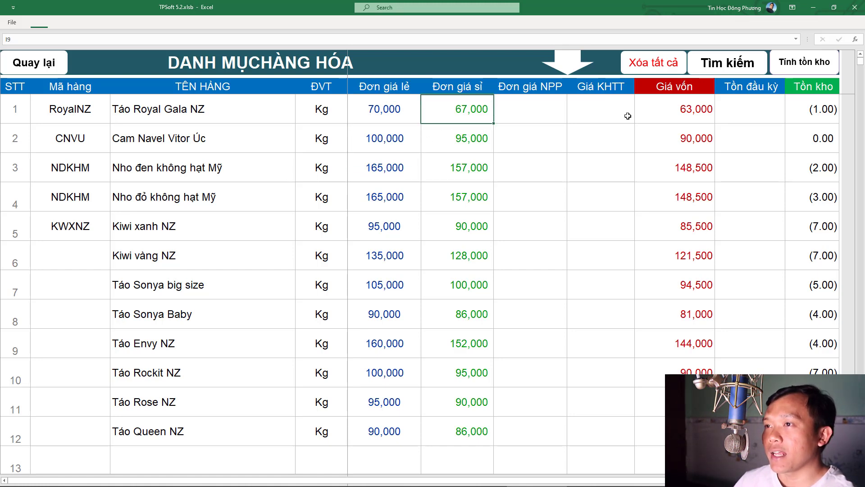
left_click(397, 119)
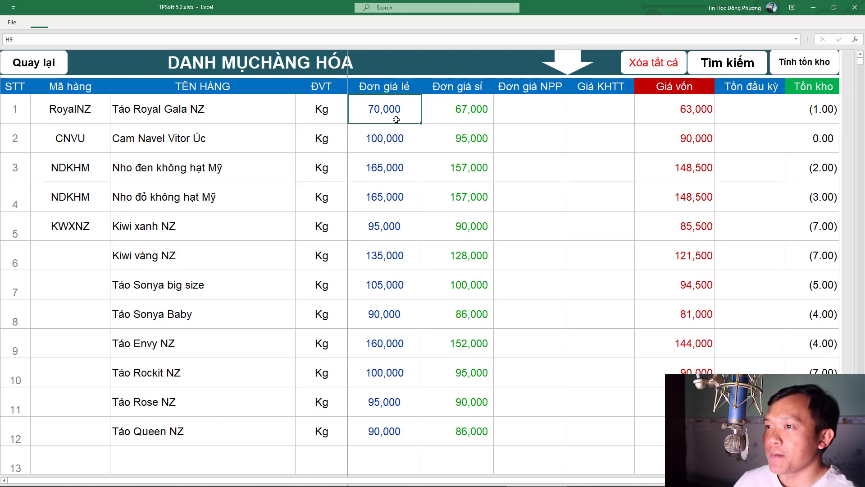
left_click(676, 109)
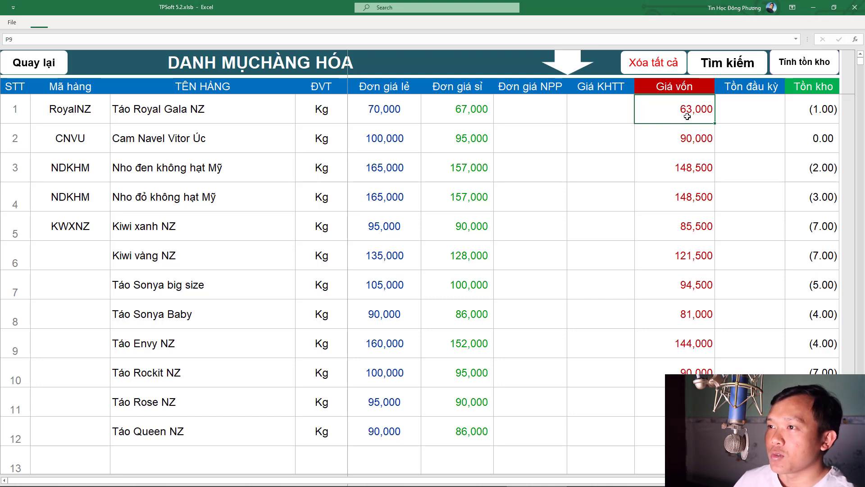
left_click(741, 109)
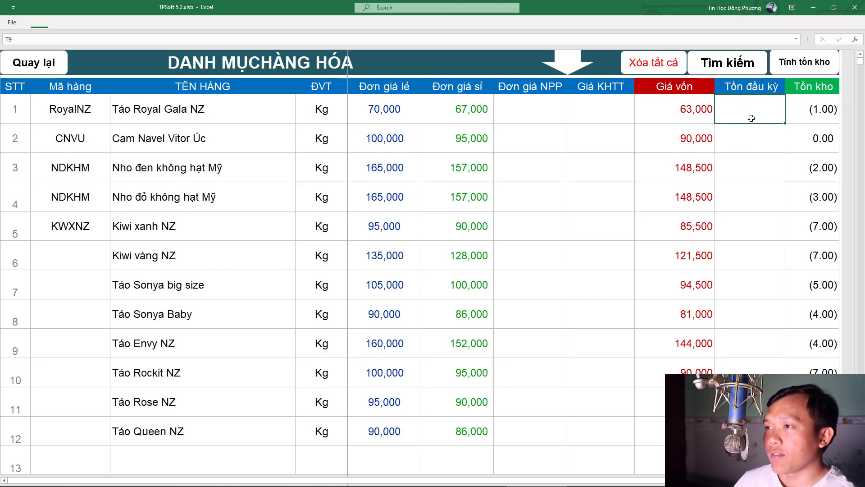
left_click(819, 109)
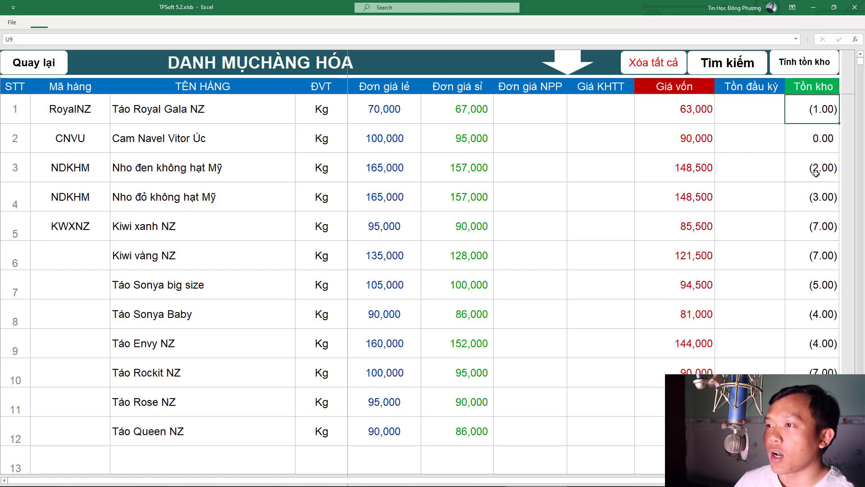
left_click(813, 159)
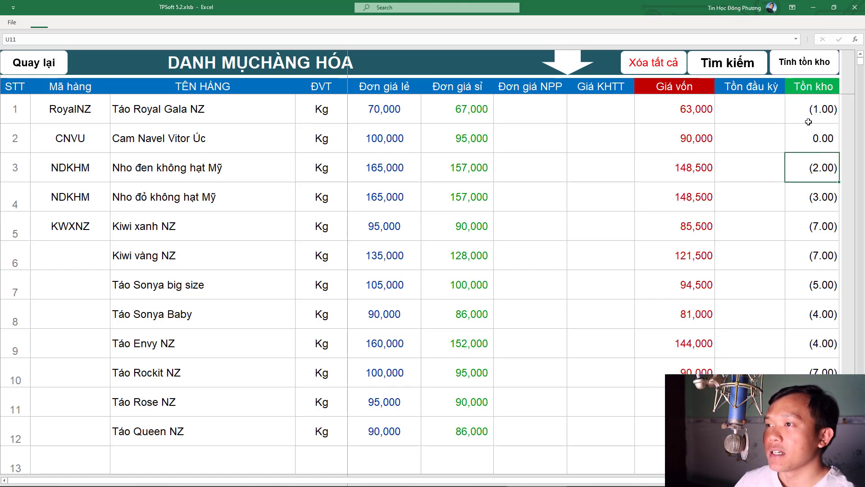
left_click(809, 122)
left_click(809, 185)
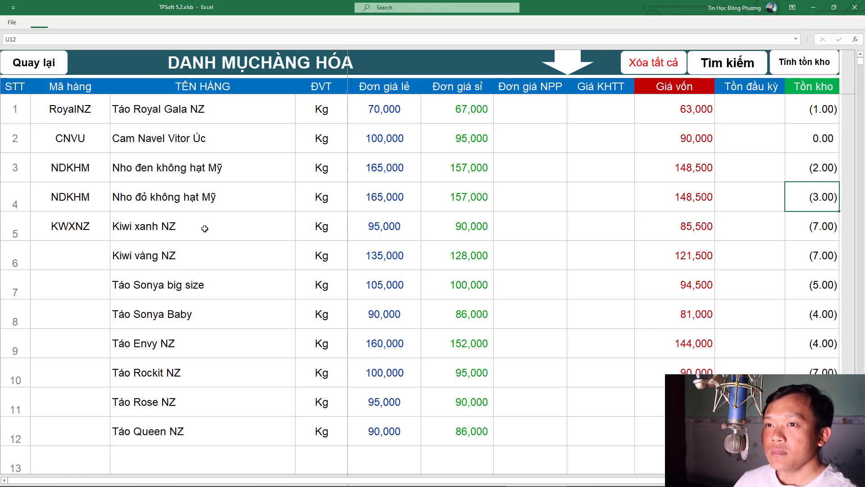
scroll(204, 228, "down", 2)
- Inspect row 13's empty name, code, retail, wholesale and cost cells for a new product
left_click(167, 288)
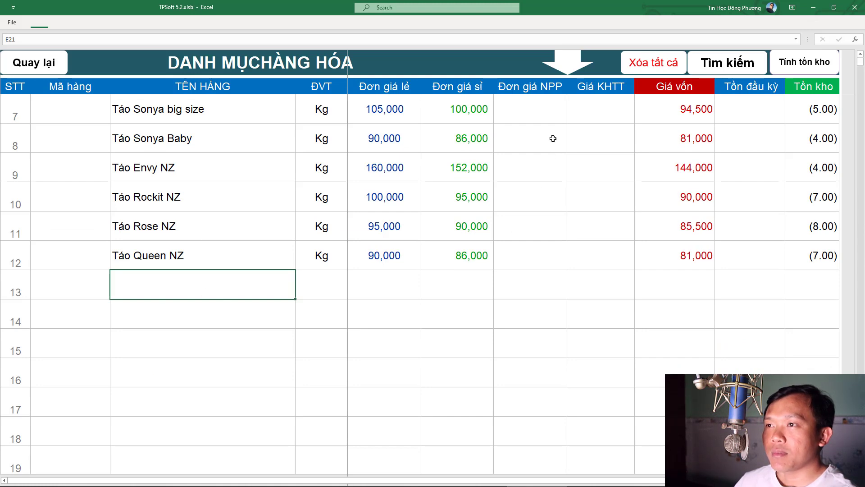
left_click(72, 291)
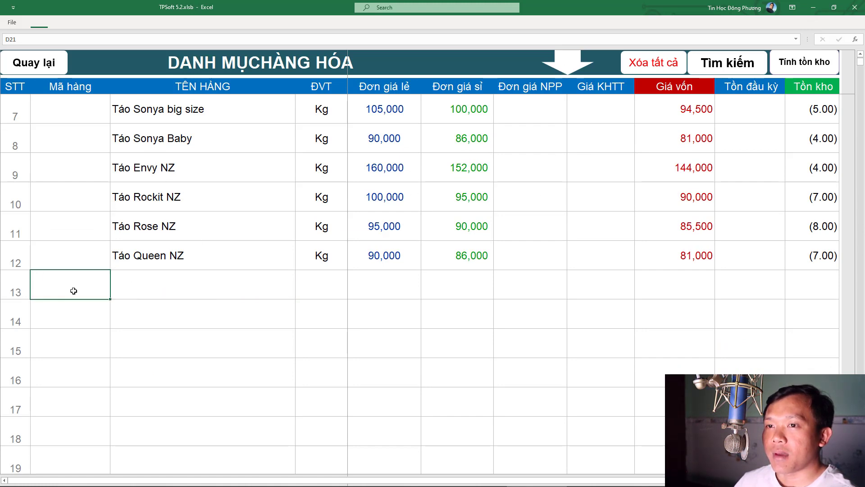
left_click(198, 291)
left_click(396, 281)
left_click(427, 282)
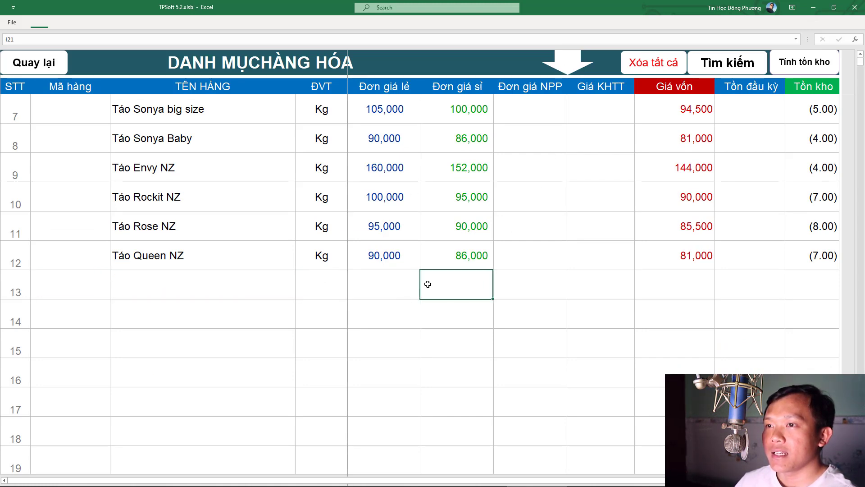
key("Tab")
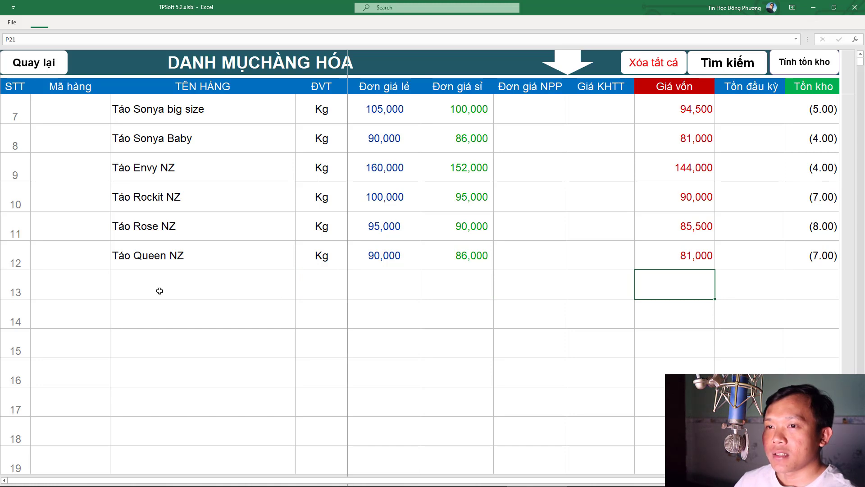
- Check the next empty product row, then return to the TPSOFT main menu
left_click(174, 288)
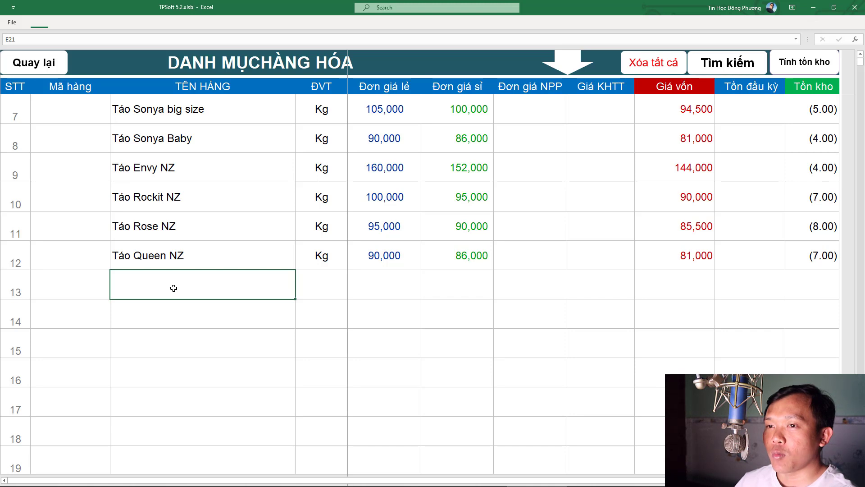
left_click(184, 305)
left_click(201, 289)
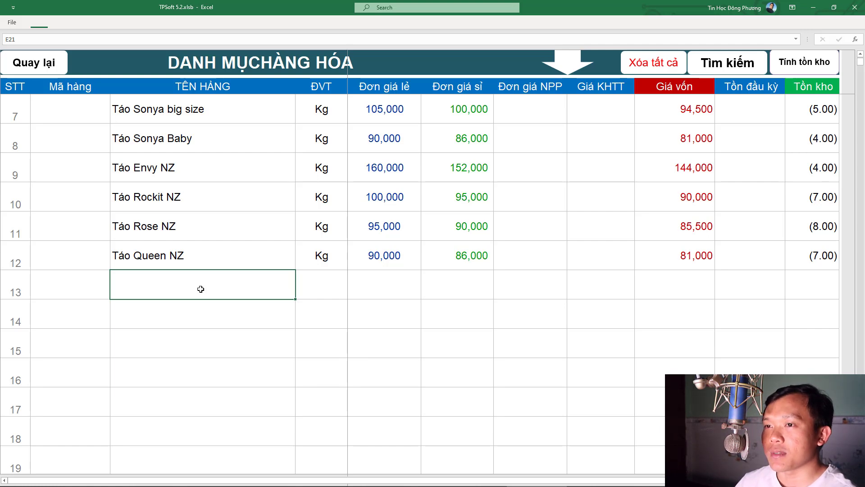
left_click(40, 64)
- Open the KHÁCH HÀNG list and review customer details and the 570,000 and 1,410,000 debts
left_click(486, 153)
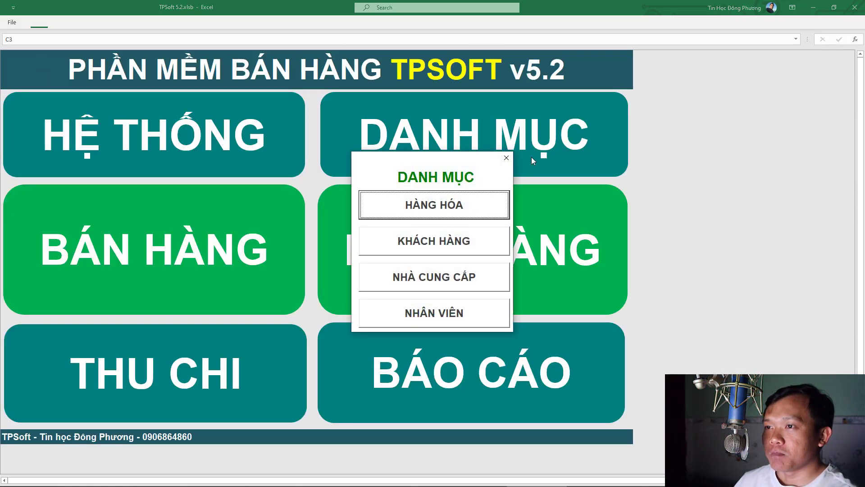
left_click(424, 243)
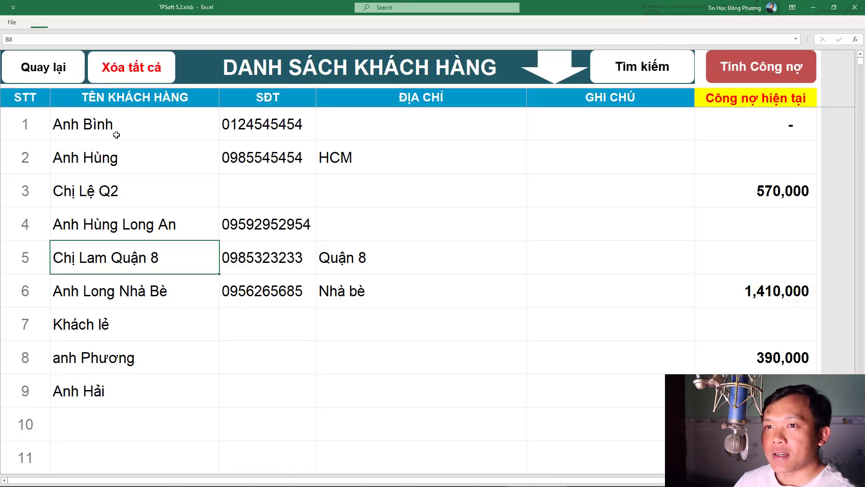
left_click(116, 135)
left_click(293, 133)
left_click(403, 133)
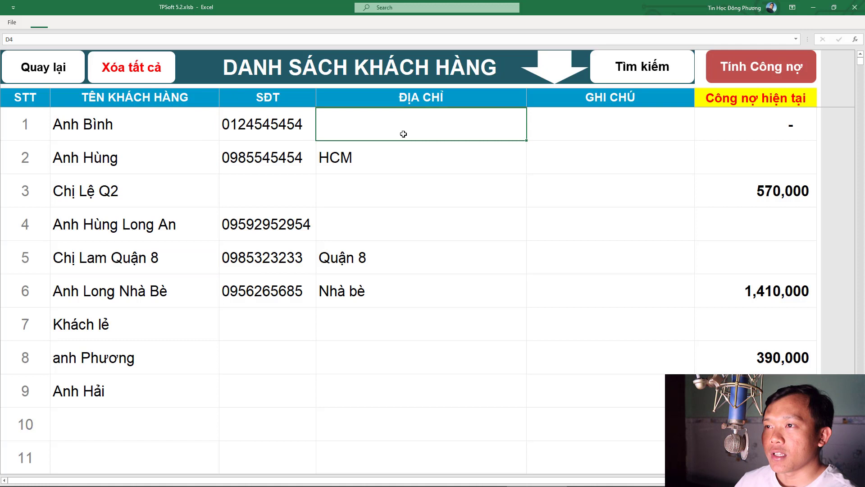
left_click(608, 123)
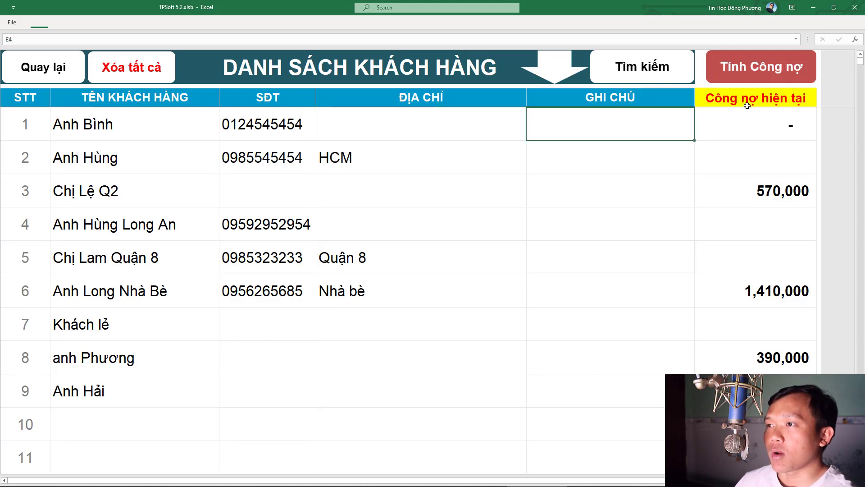
left_click(761, 189)
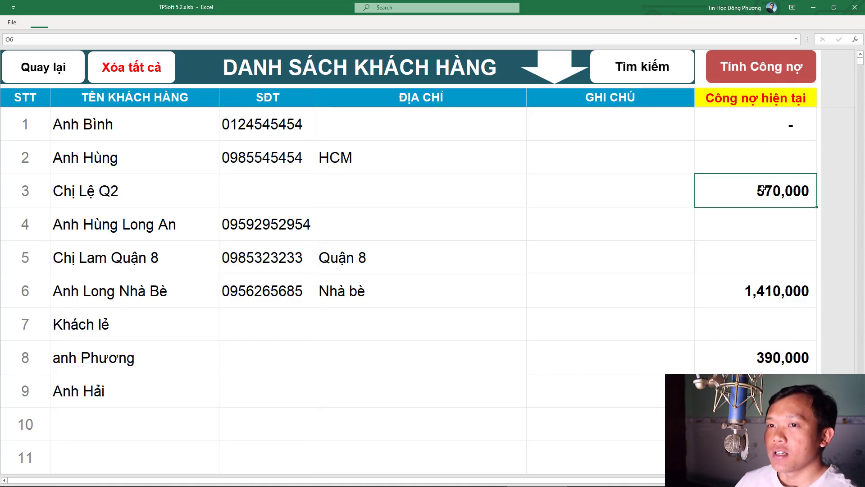
left_click(765, 287)
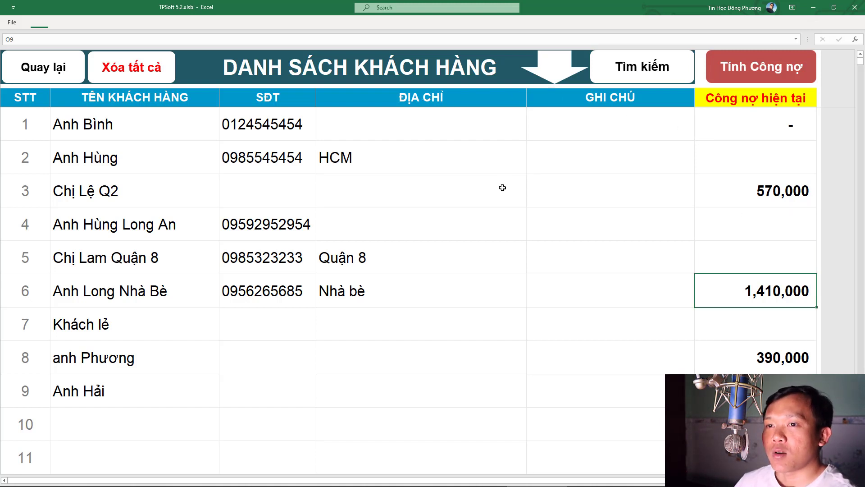
- Check the empty new-customer row, then reopen DANH MỤC from the main menu
scroll(141, 306, "down", 1)
left_click(102, 320)
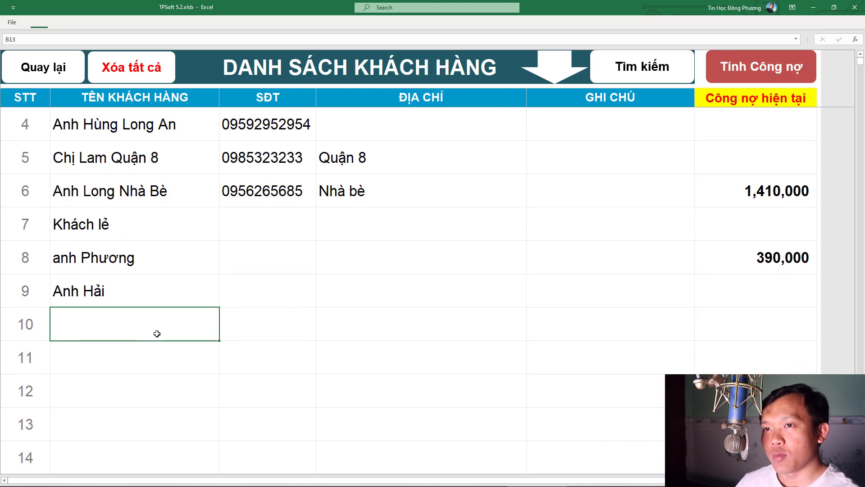
left_click(44, 68)
left_click(444, 100)
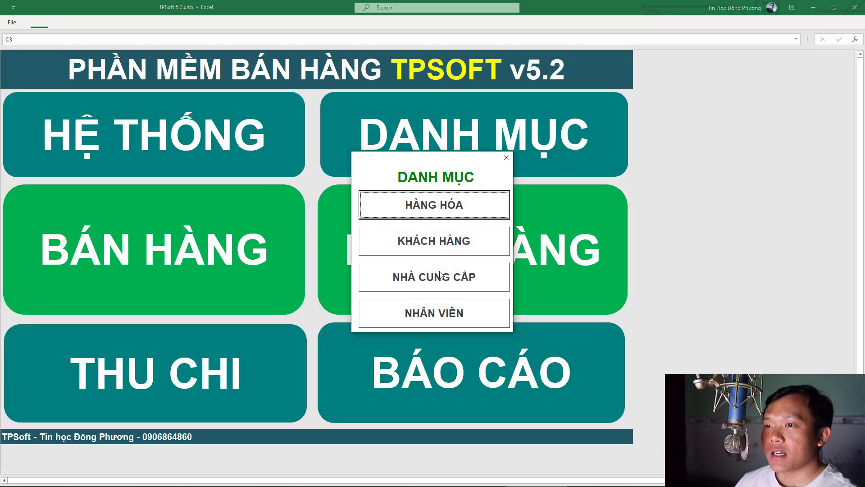
- Open NHÂN VIÊN, check the row 2 login and empty row 3 login/password cells, then go back
left_click(443, 315)
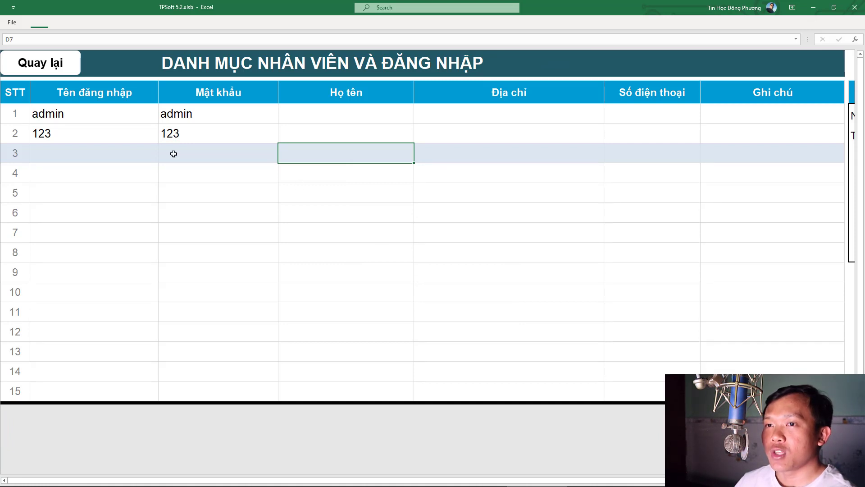
left_click(104, 136)
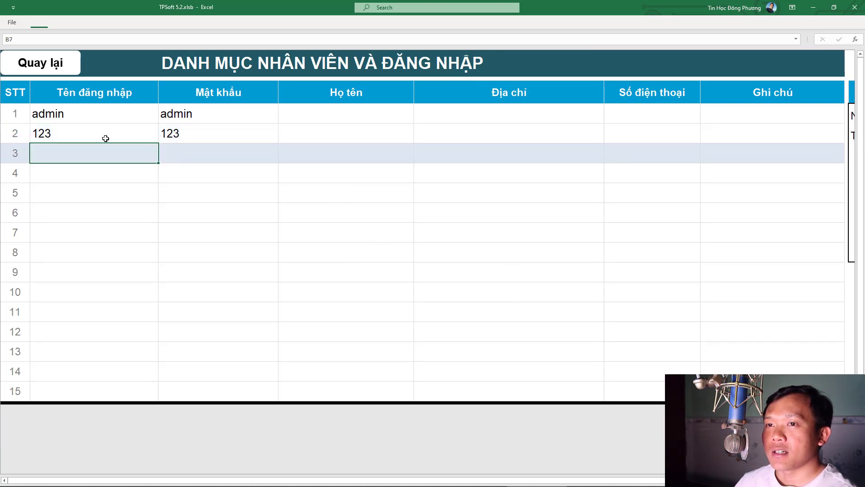
left_click(105, 155)
left_click(193, 159)
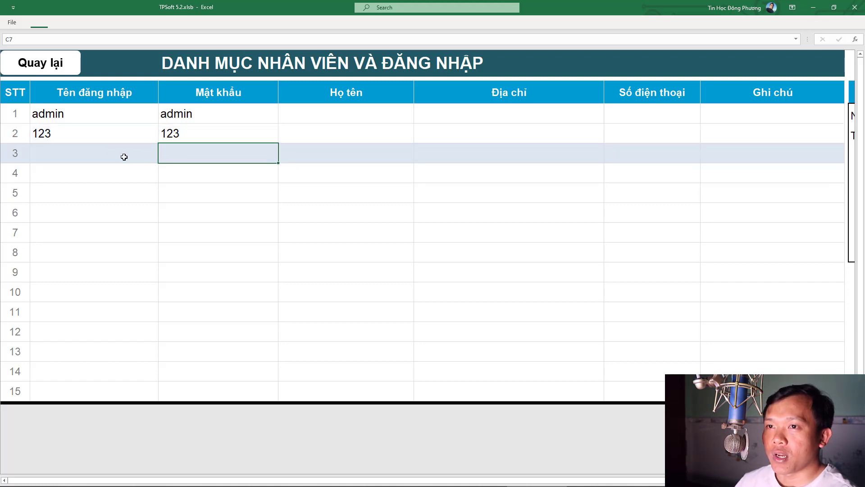
left_click(124, 157)
left_click(233, 156)
left_click(60, 70)
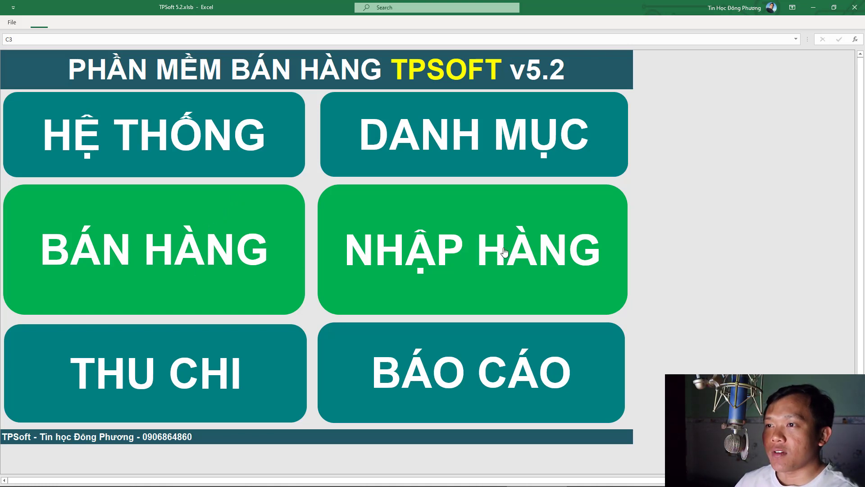
- Open the BÁN HÀNG sheet for invoice 9 and bring up the TIM KIEM KHACH HANG search
left_click(207, 250)
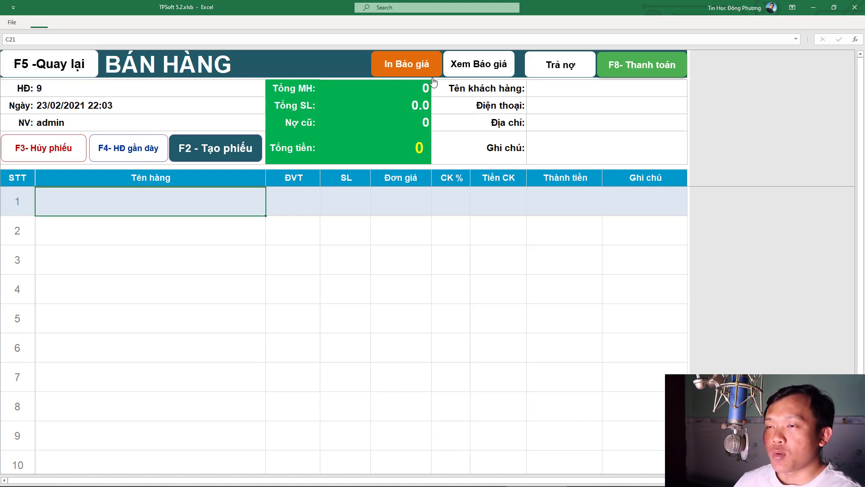
left_click(584, 107)
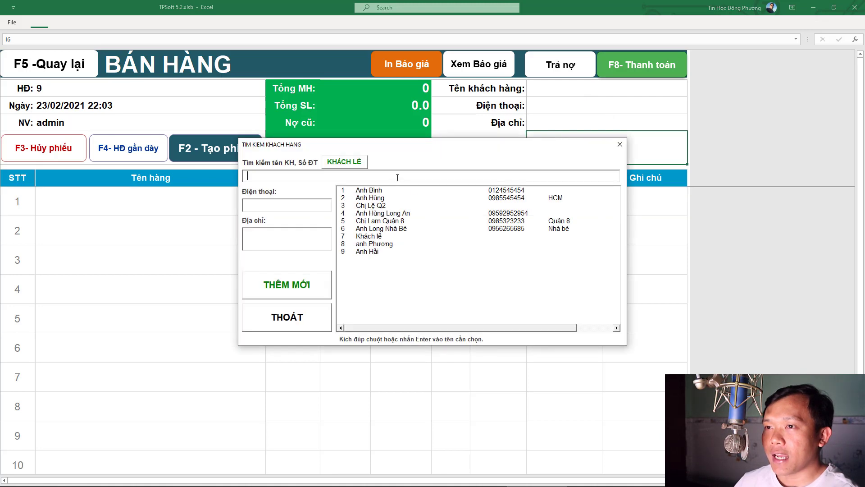
- Search the customer list, then type the new customer's name in the search box
left_click(388, 198)
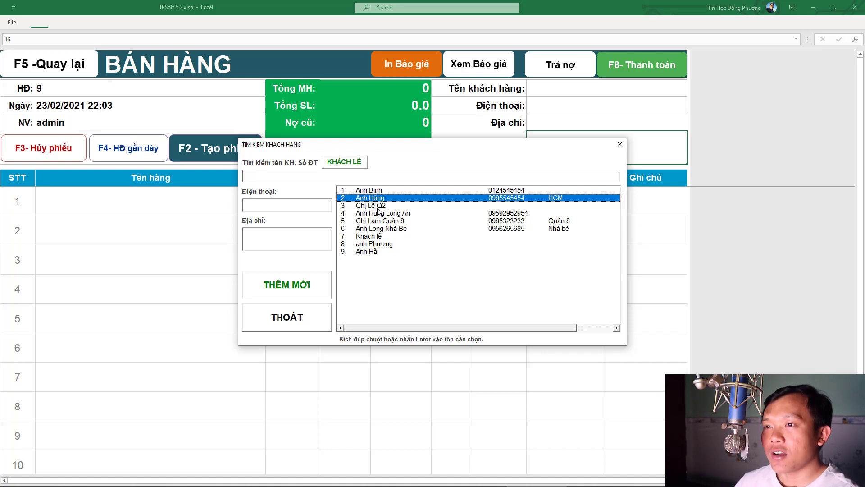
left_click(394, 179)
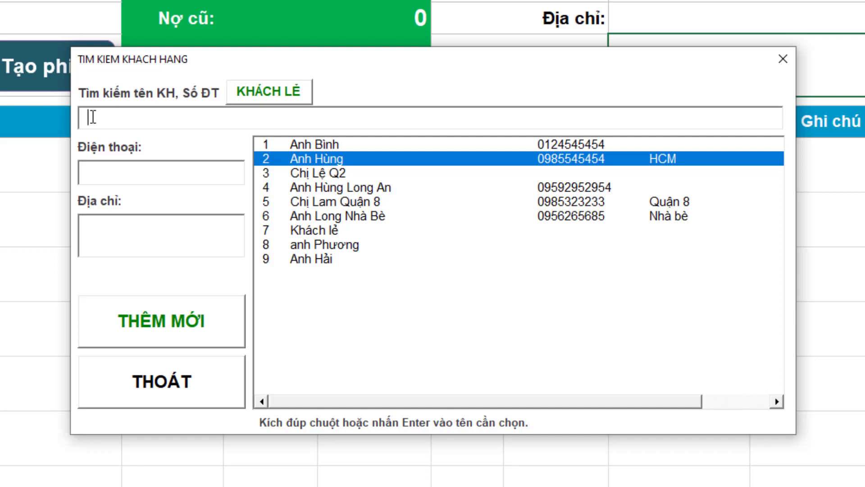
type("long")
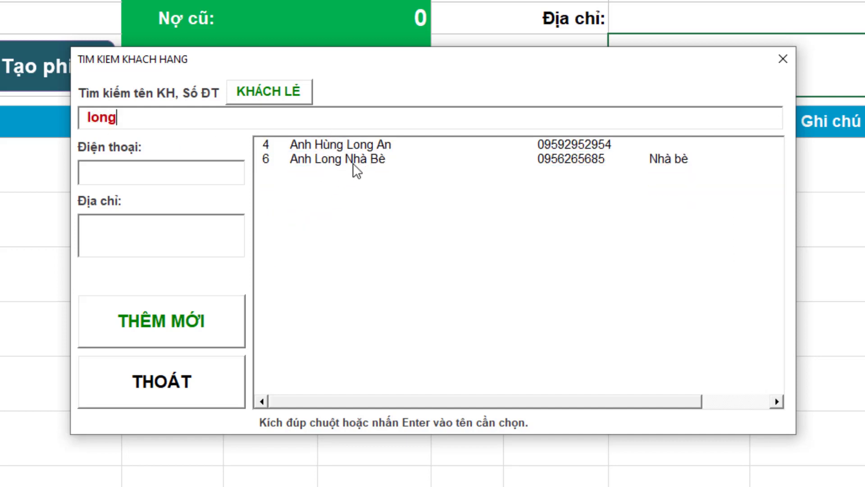
key("ctrl+a")
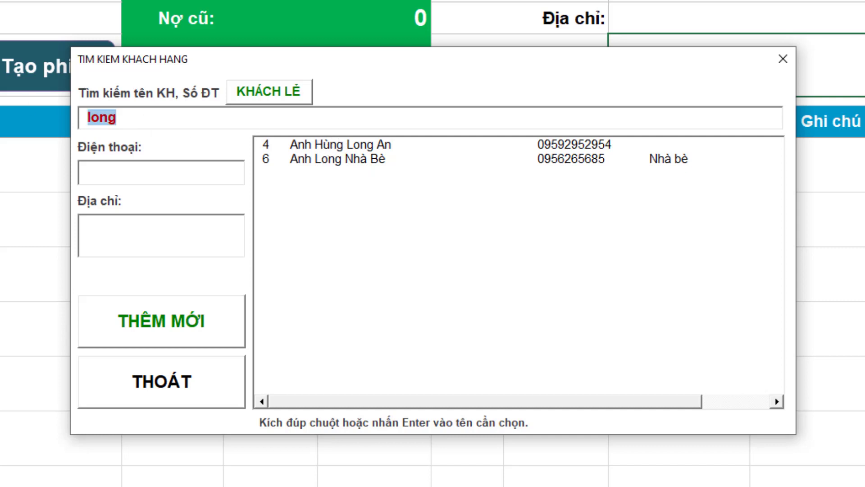
key("BackSpace")
type("A")
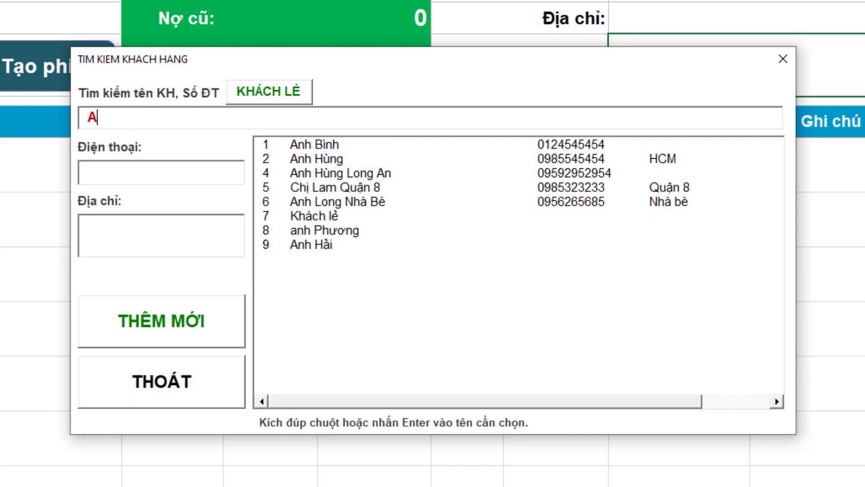
type("nh B")
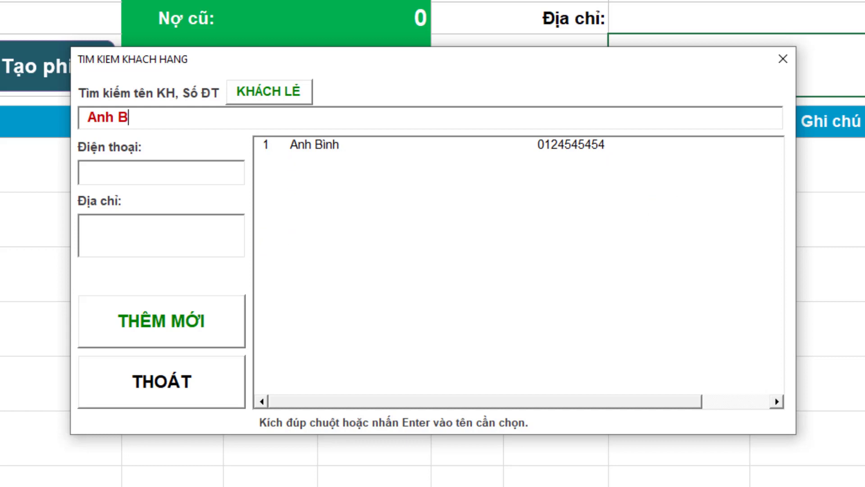
key("BackSpace")
type("Mến")
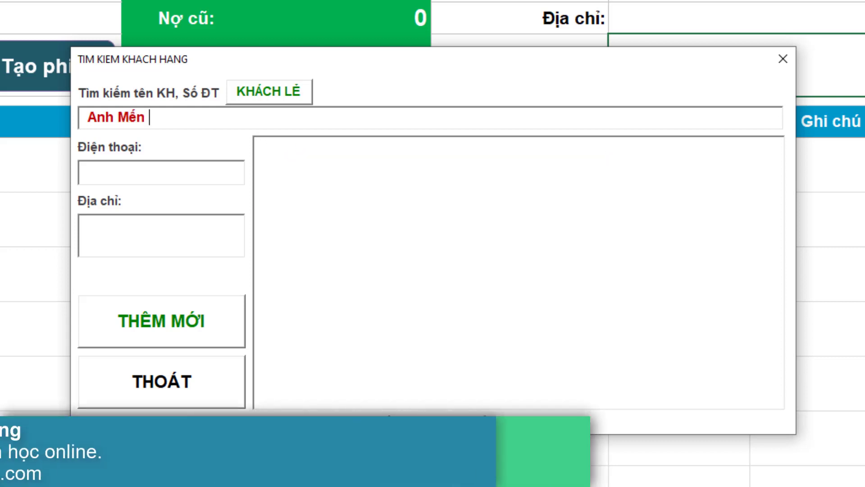
type(" Quận 10")
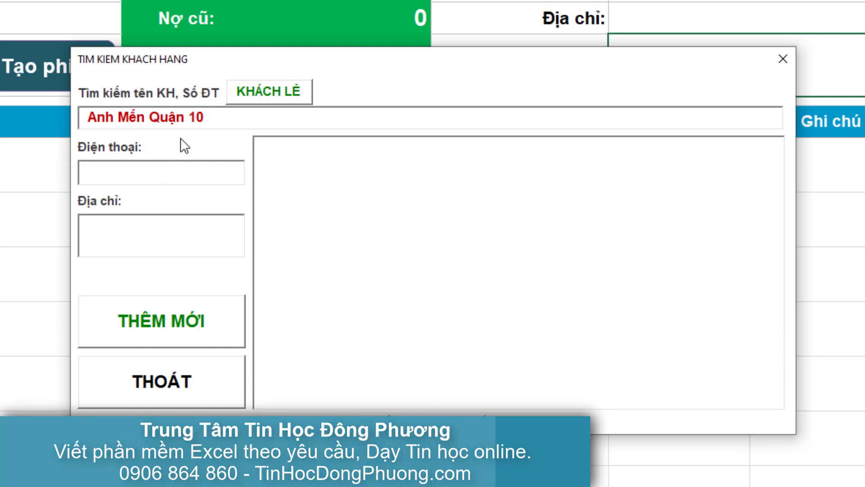
- Enter the new customer's phone number and add the customer to the invoice with THÊM MỚI
left_click(162, 173)
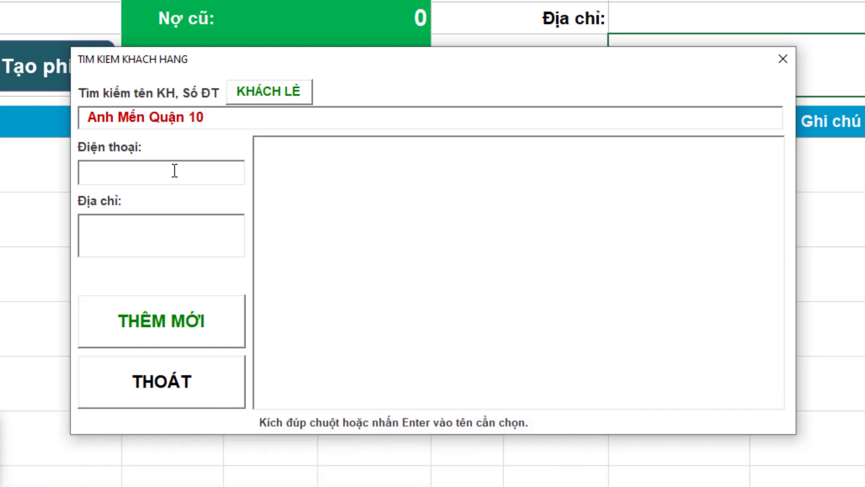
left_click(129, 220)
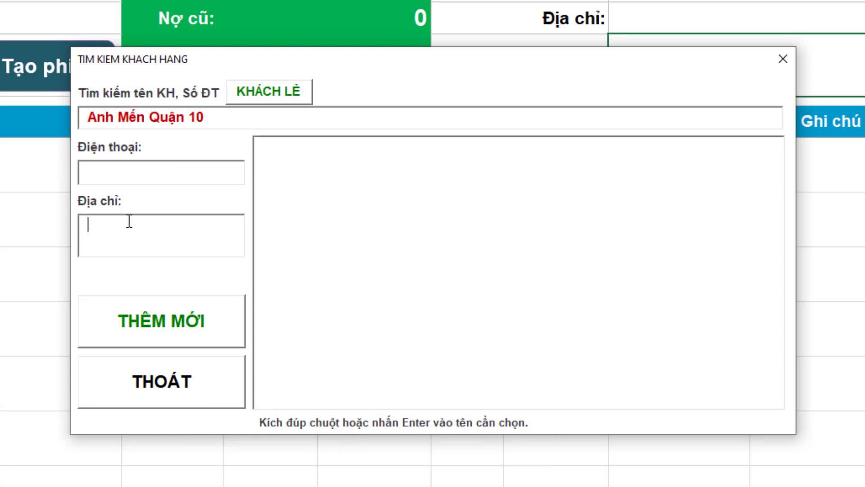
left_click(138, 166)
left_click(132, 227)
left_click(134, 165)
type("0123")
type("456789")
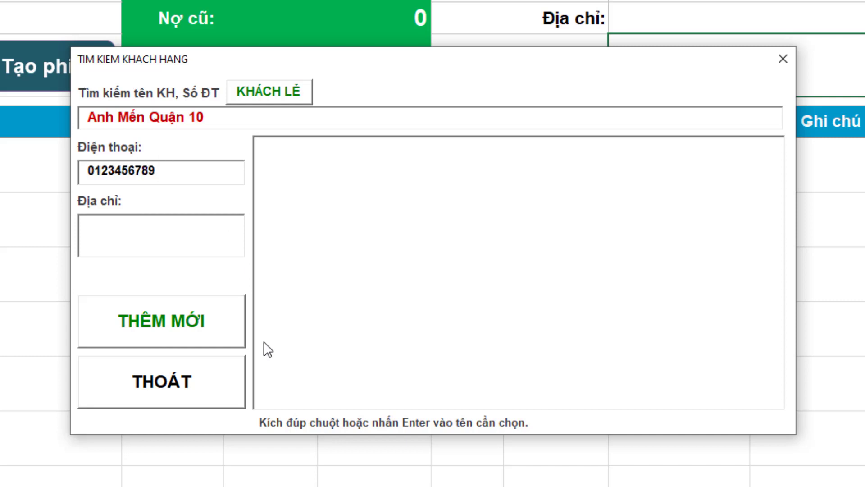
left_click(239, 321)
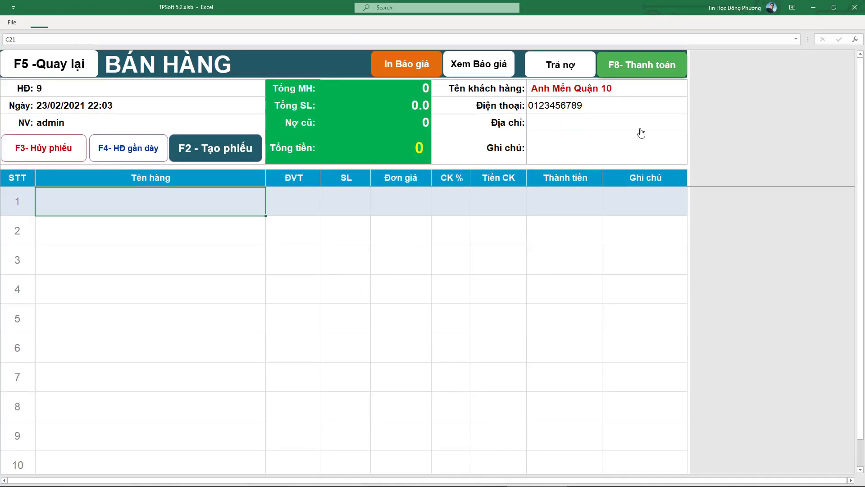
- Reopen and close the customer search without choosing, then open the LẬP PHIẾU item entry
left_click(606, 109)
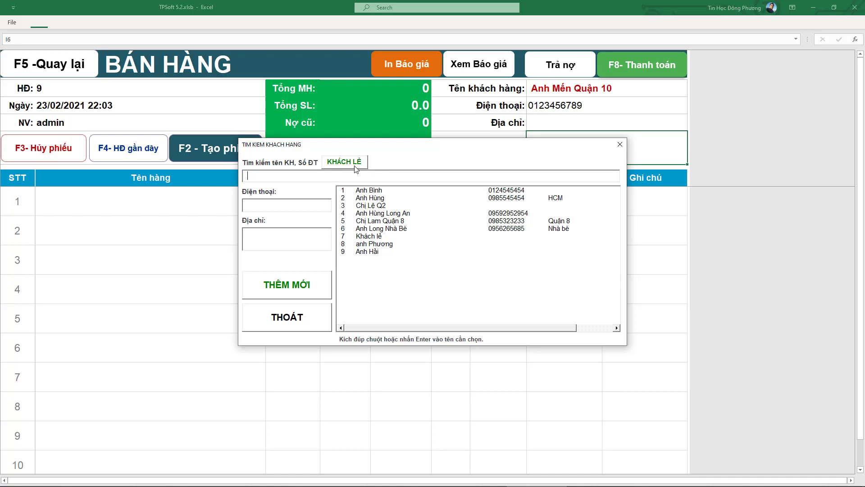
left_click(312, 320)
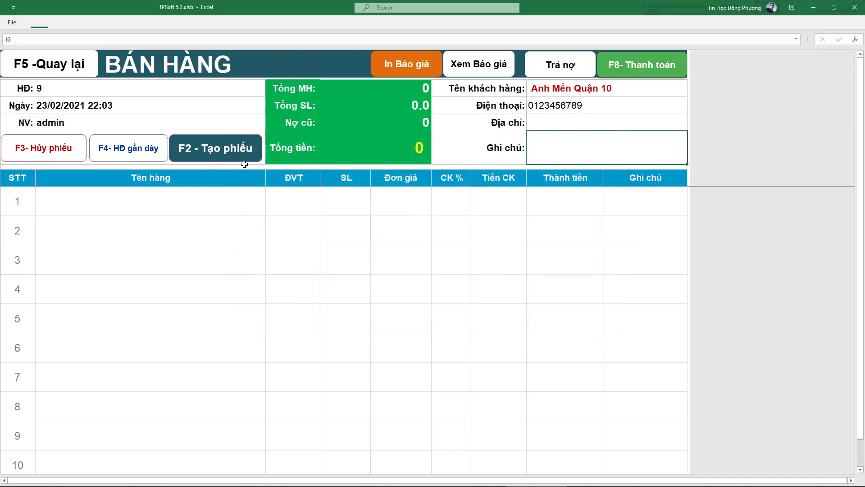
left_click(236, 149)
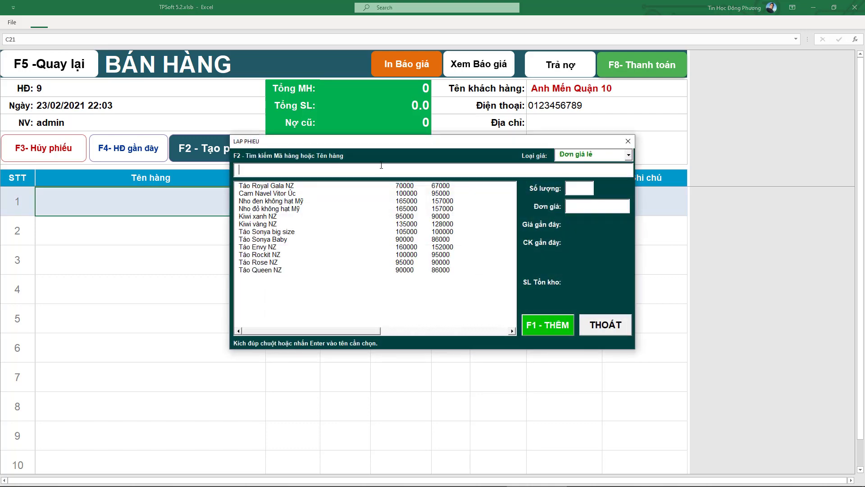
- Keep the retail Đơn giá lẻ price type for the invoice items
left_click(628, 154)
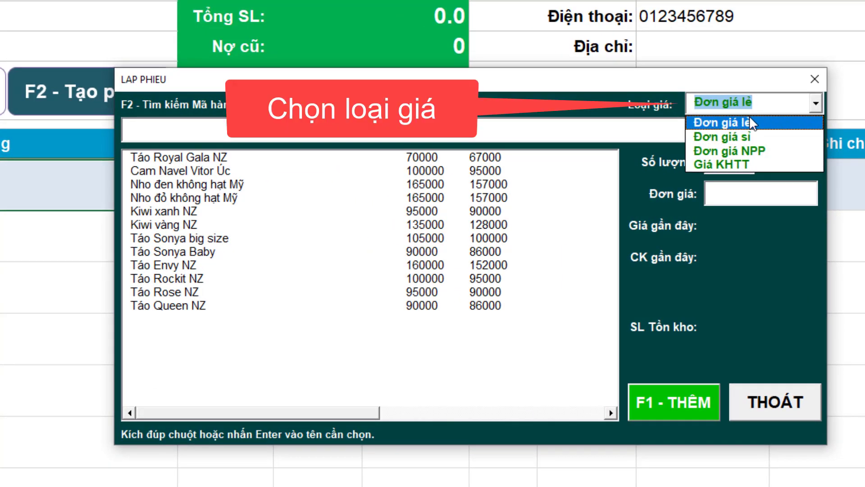
left_click(728, 123)
left_click(783, 114)
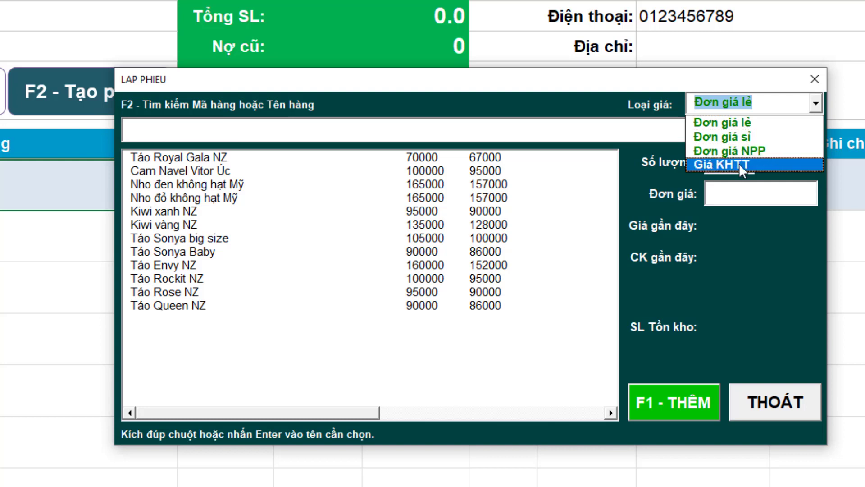
left_click(725, 122)
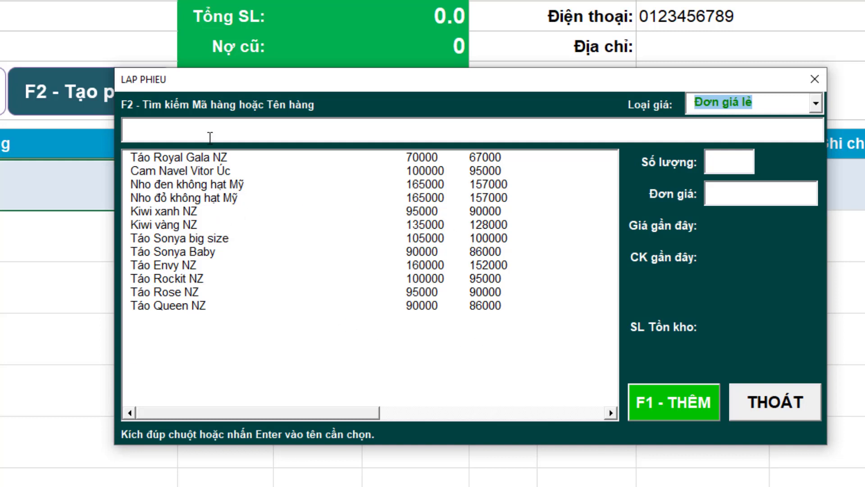
- Add Kiwi xanh NZ to the invoice as 2 Kg at a unit price of 100,000
left_click(212, 131)
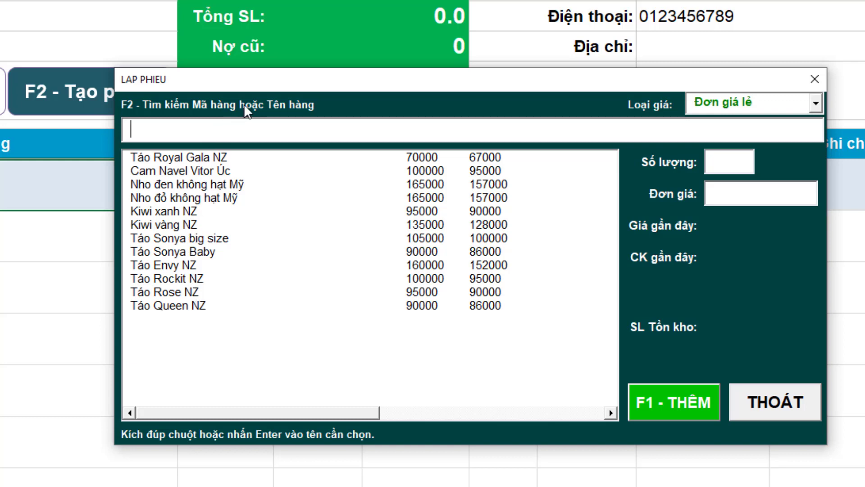
type("kiwi")
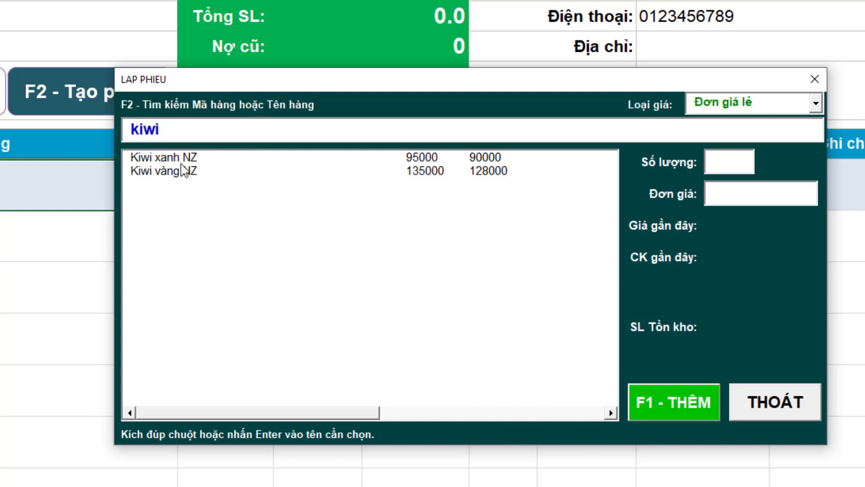
key("Down")
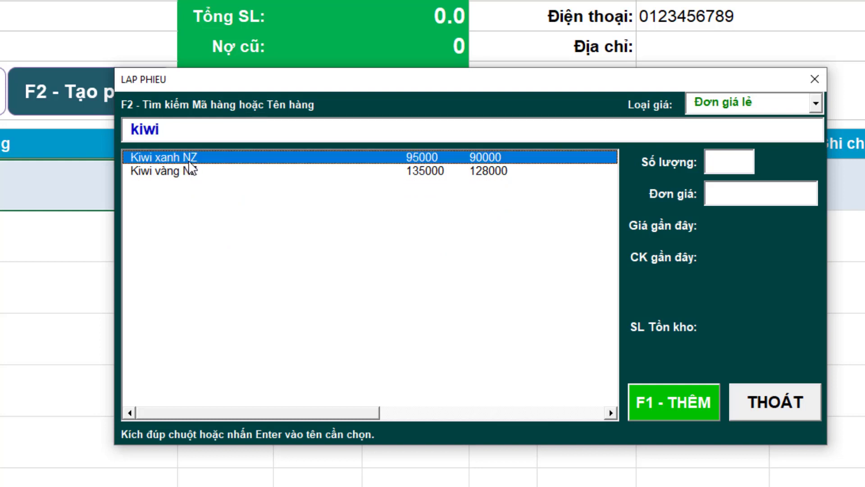
key("Down")
key("Up")
double_click(193, 158)
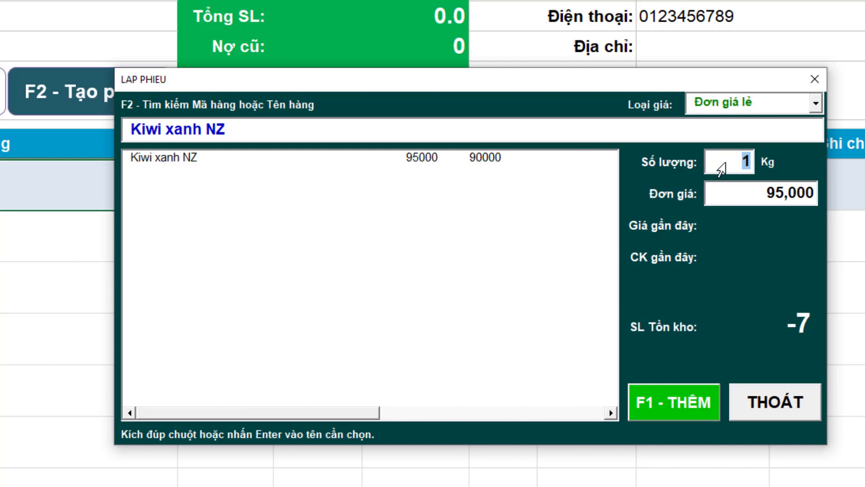
type("2")
left_click(786, 192)
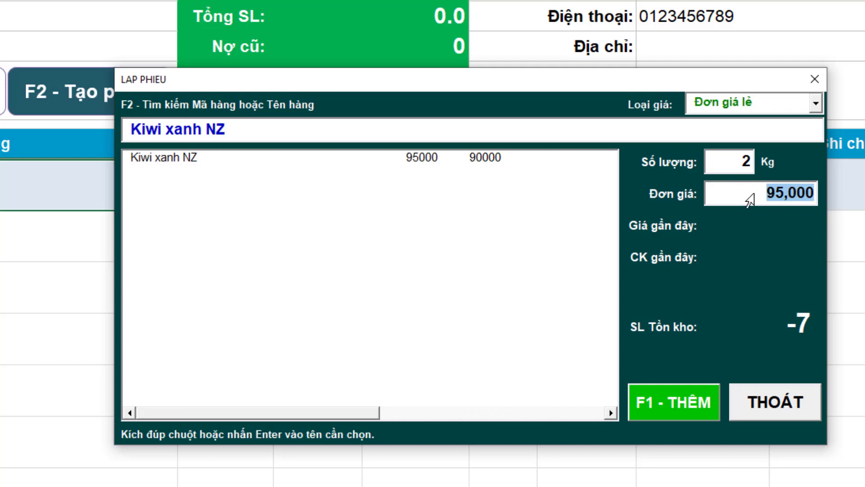
type("100,00")
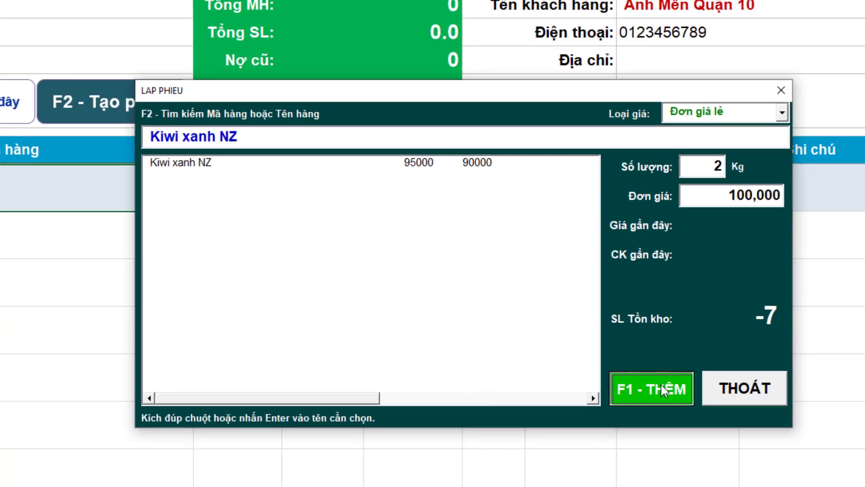
left_click(683, 397)
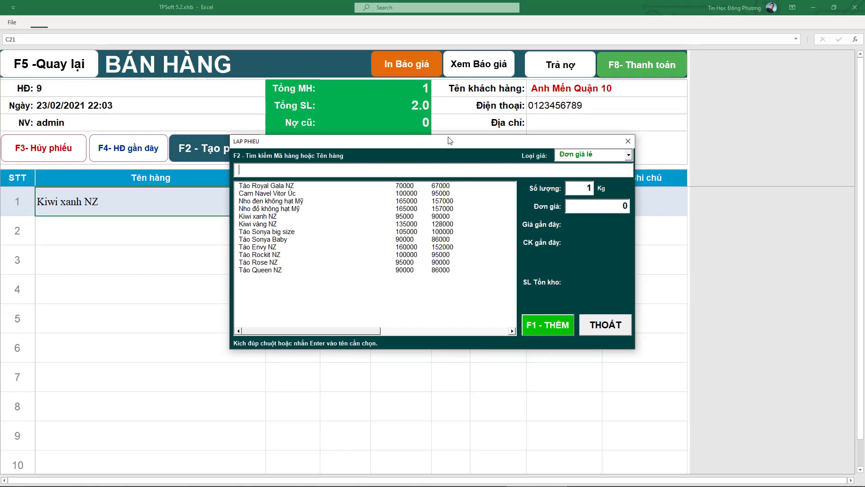
- Enter Nho Mỹ with quantity 10 at 150,000 and add it to the invoice
left_click_drag(448, 141, 426, 277)
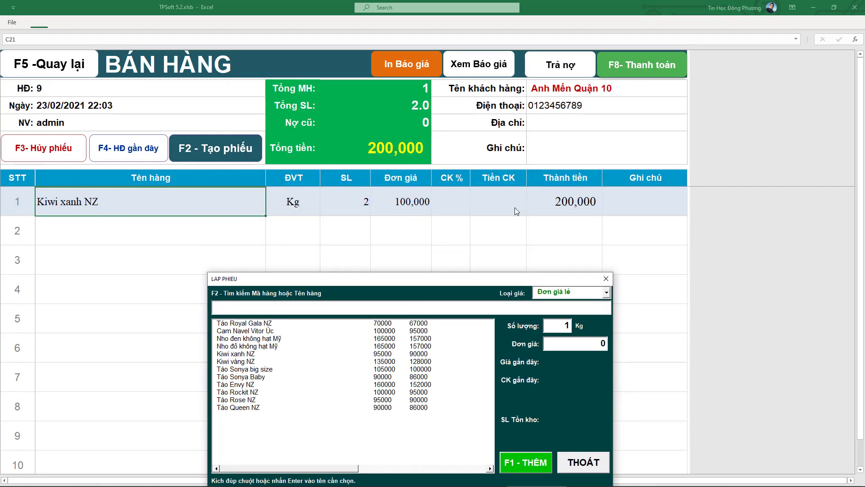
left_click_drag(480, 283, 490, 152)
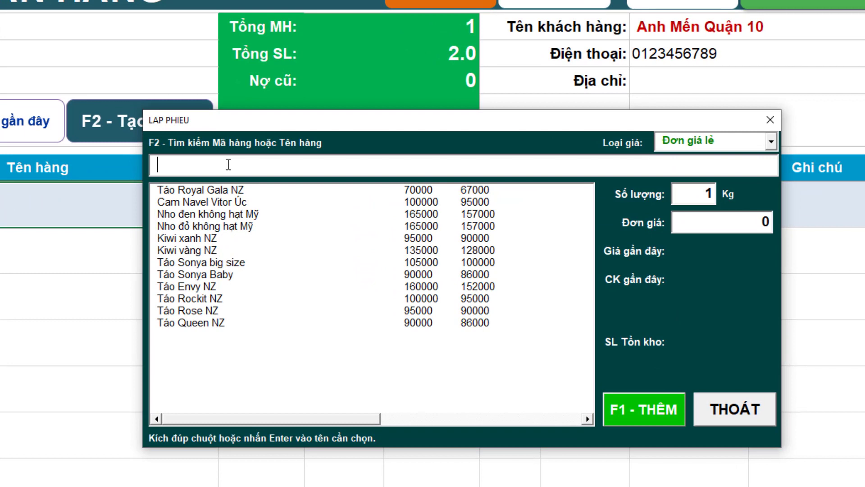
type("Nho M")
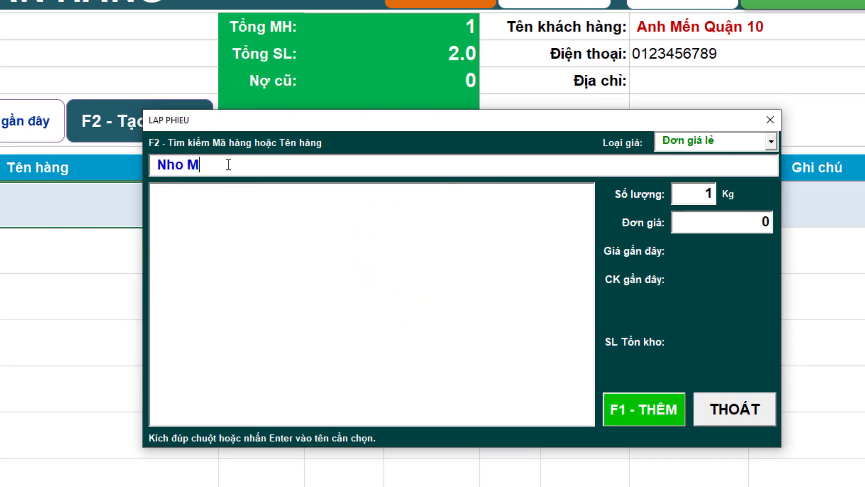
type("ỹ")
left_click(682, 196)
type("10")
key("Return")
type("150,00")
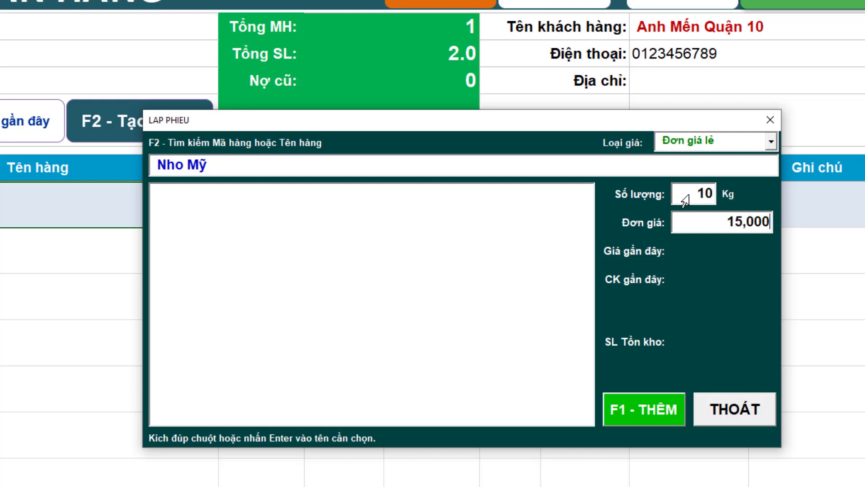
type("0")
left_click(651, 409)
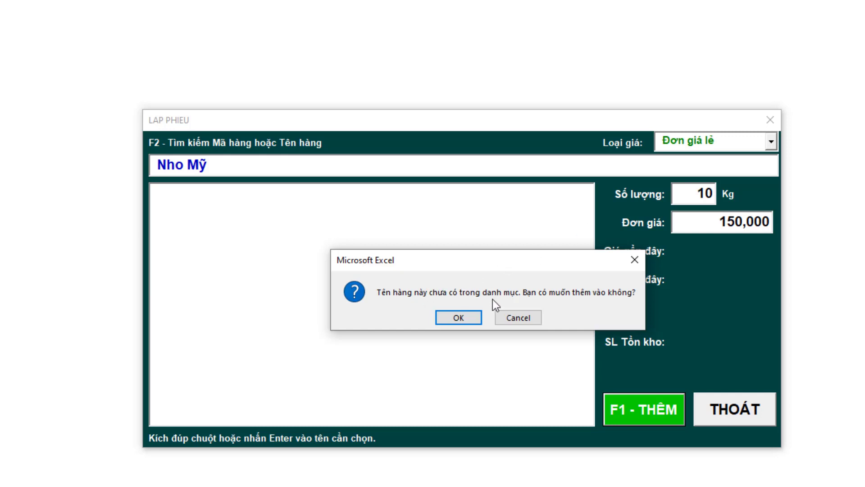
- Add Nho Mỹ to the product catalogue with unit Kg
left_click(464, 317)
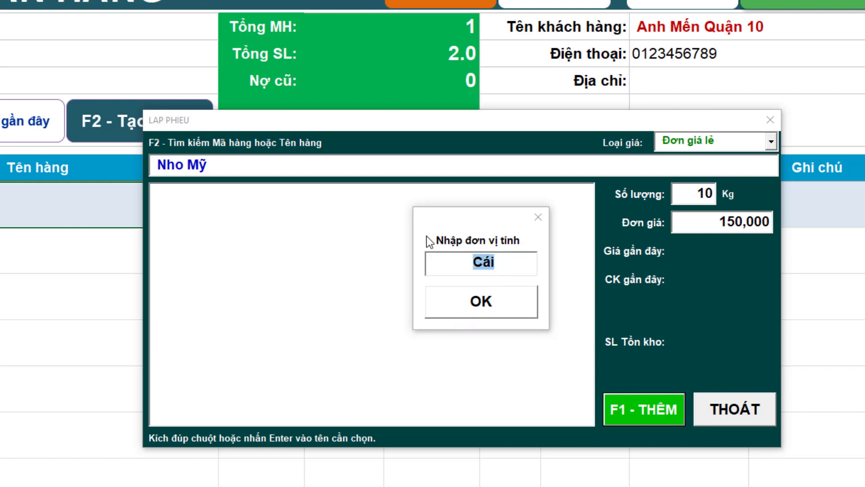
type("Kg")
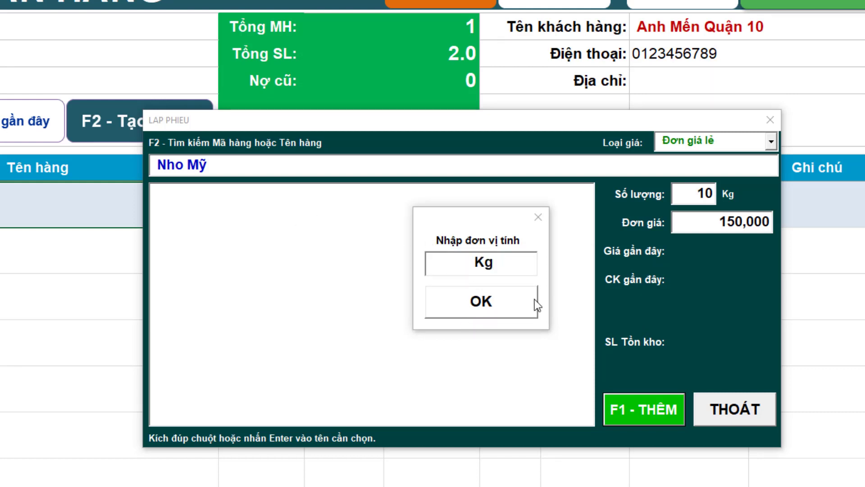
left_click(475, 315)
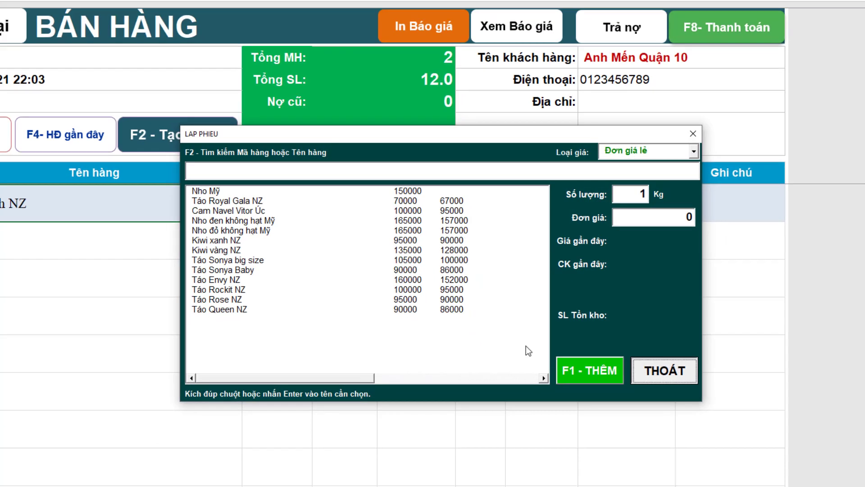
- Close the item form and check the Nho Mỹ line on the invoice
key("Escape")
left_click(144, 227)
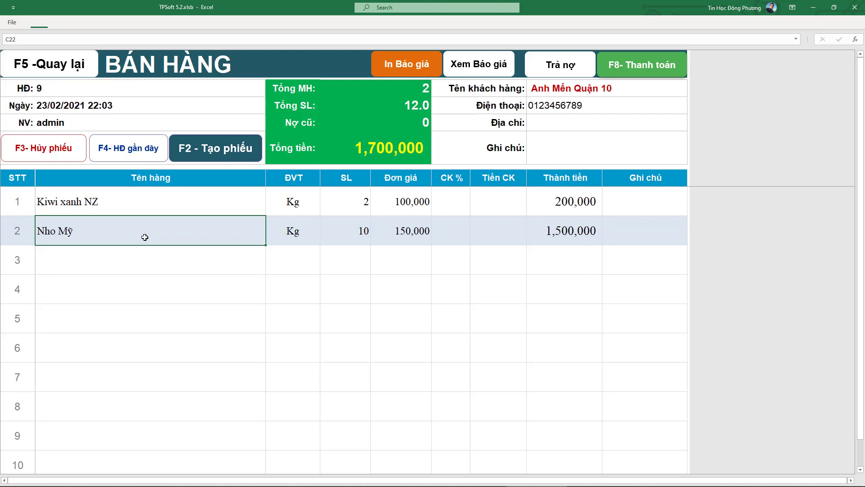
left_click(211, 157)
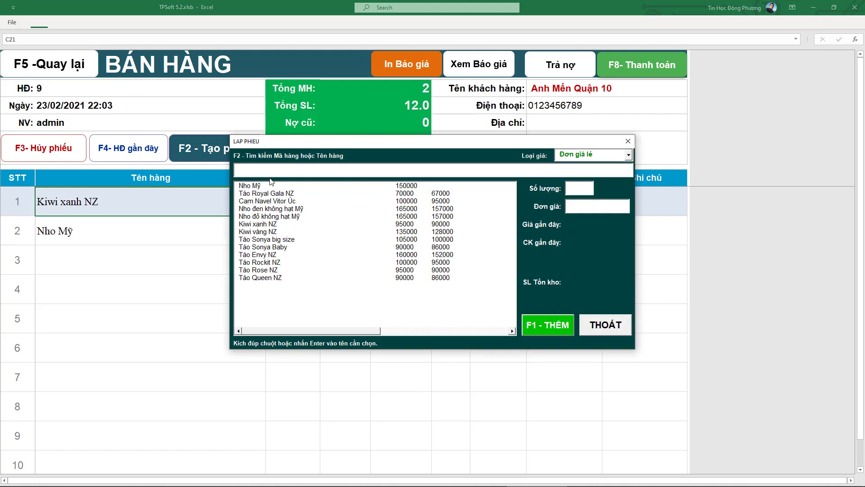
left_click(257, 186)
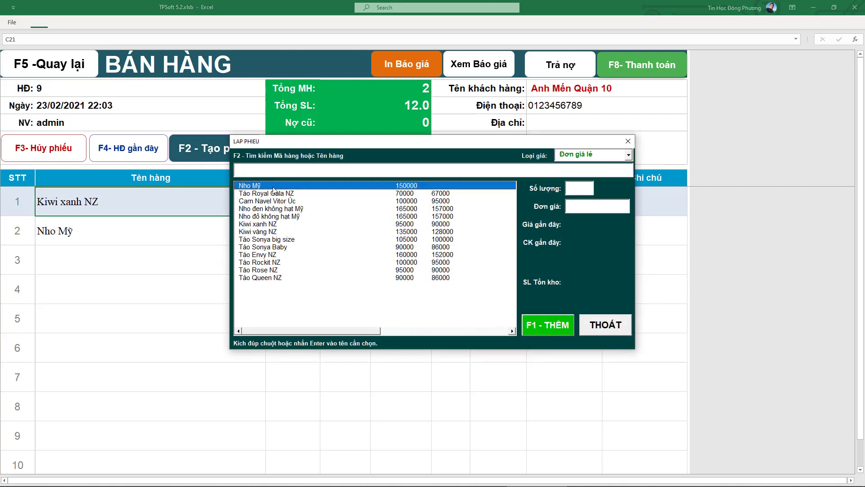
left_click(621, 326)
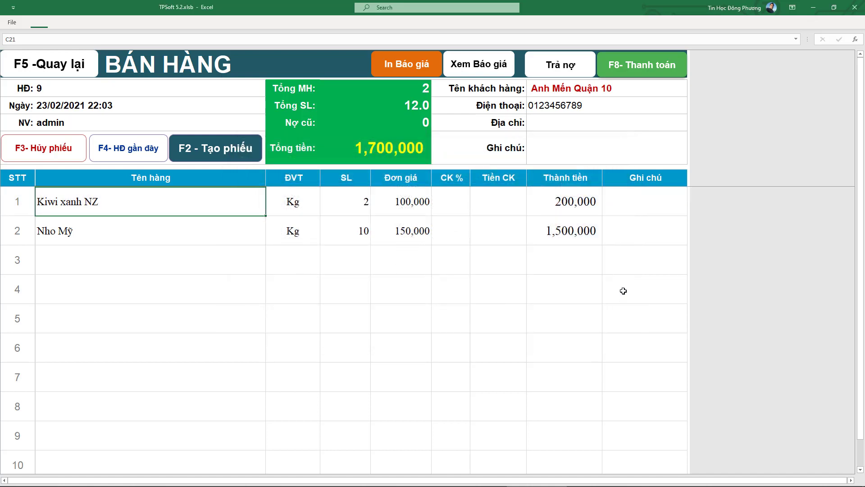
left_click(193, 224)
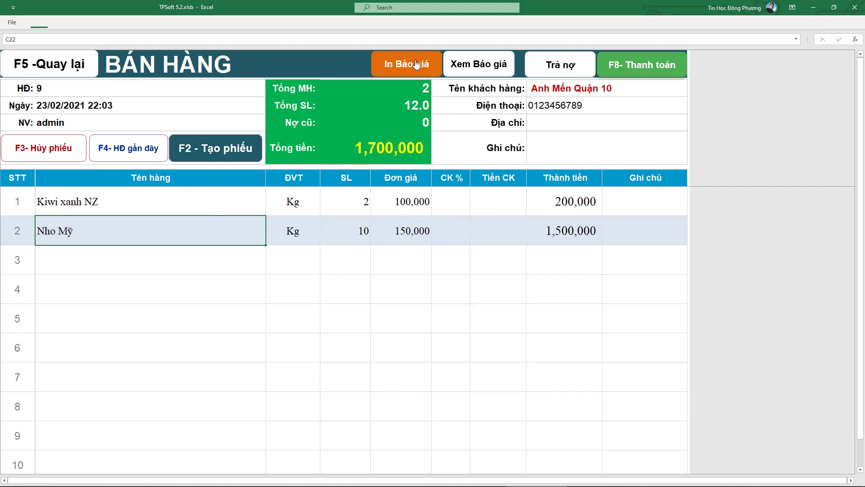
- Save the two-item price quote as TPSoft 5.2.pdf via CutePDF Writer
left_click(402, 66)
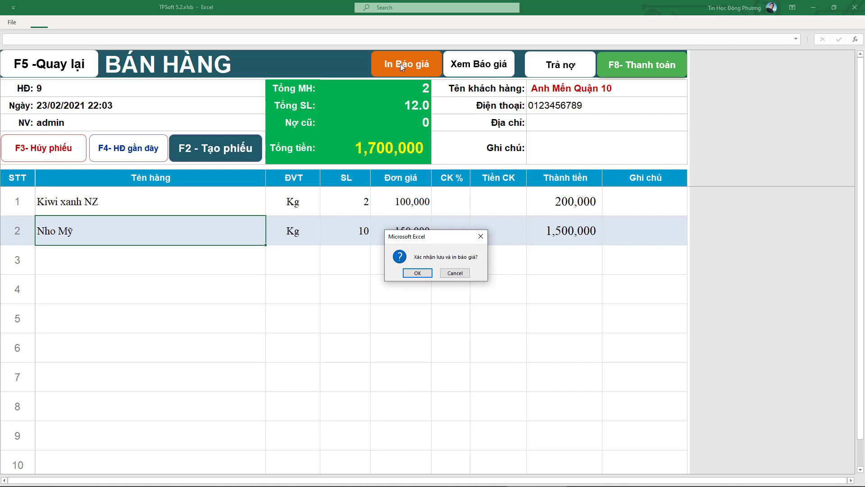
left_click(417, 274)
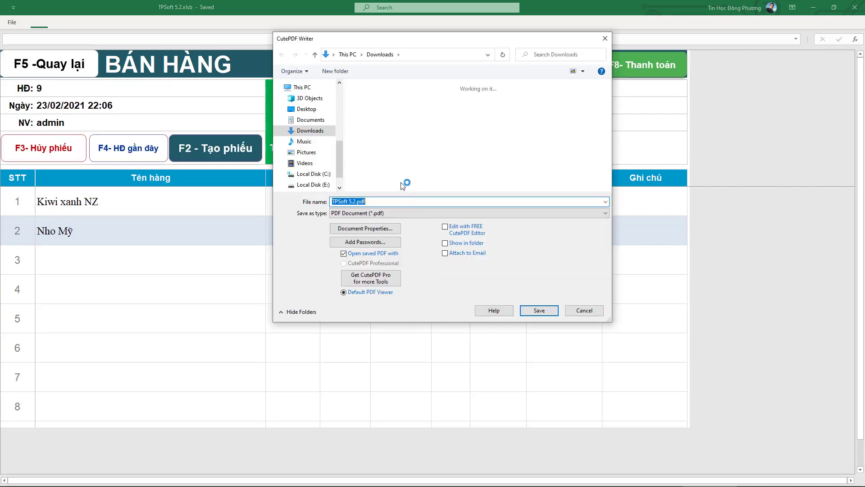
left_click(538, 310)
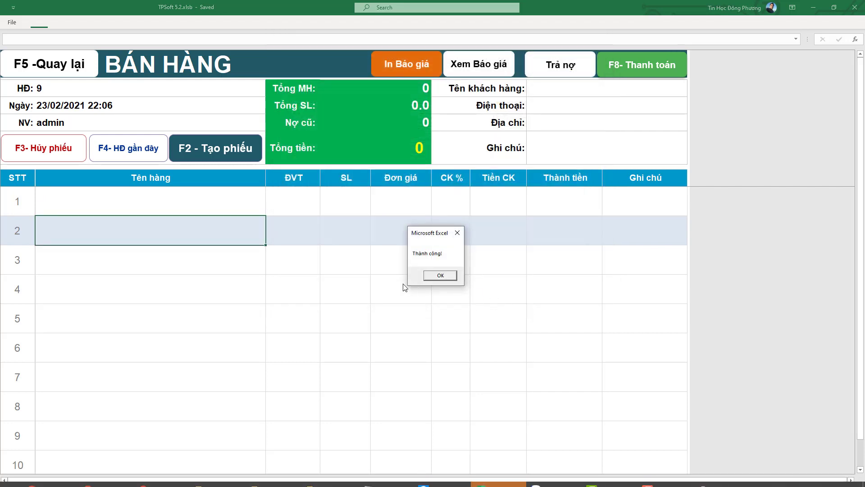
left_click(437, 275)
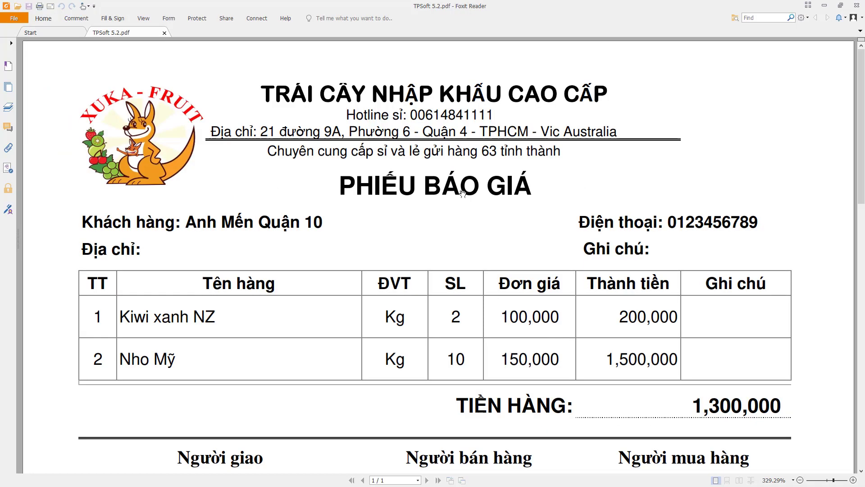
- Scroll through the Kiwi xanh NZ and Nho Mỹ quote PDF, then close Foxit Reader
scroll(463, 193, "down", 1, "ctrl")
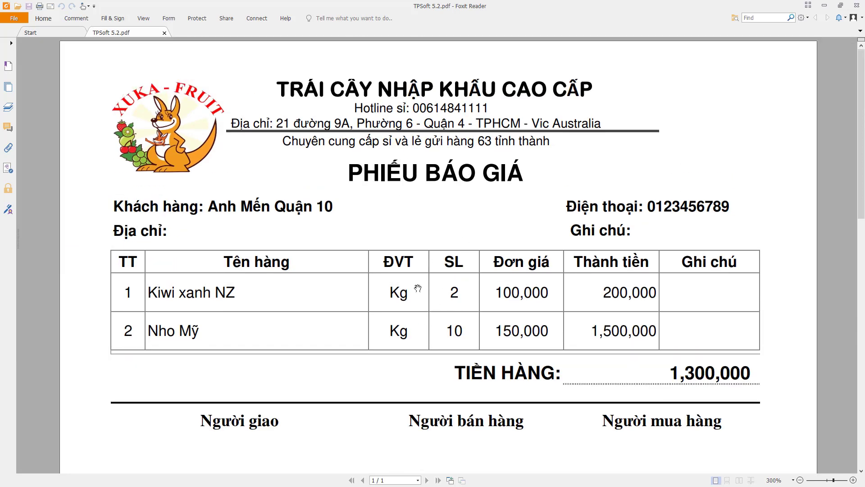
scroll(614, 303, "down", 1)
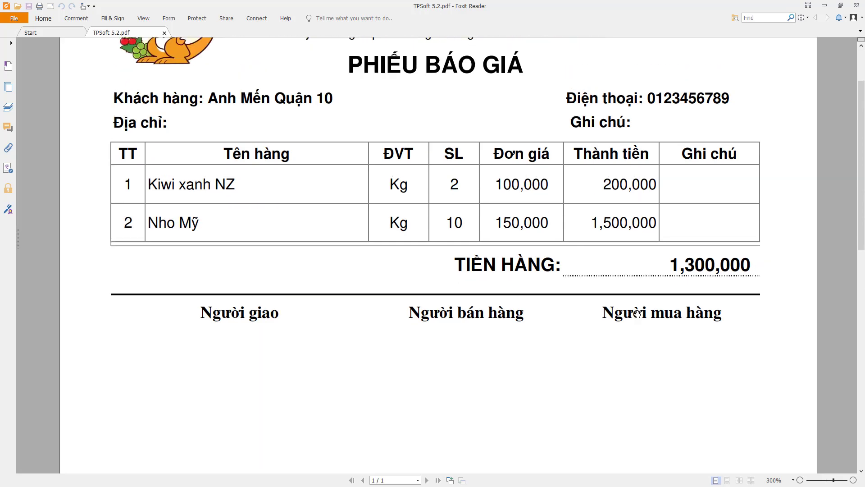
scroll(589, 252, "up", 1)
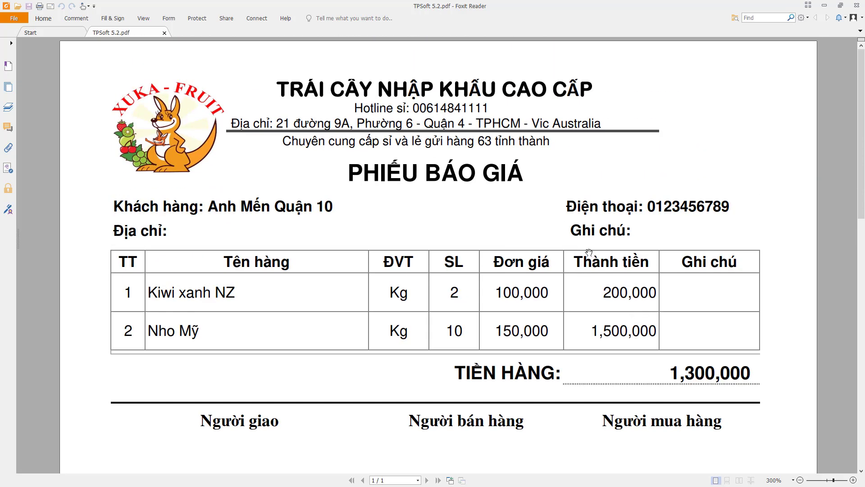
left_click(856, 5)
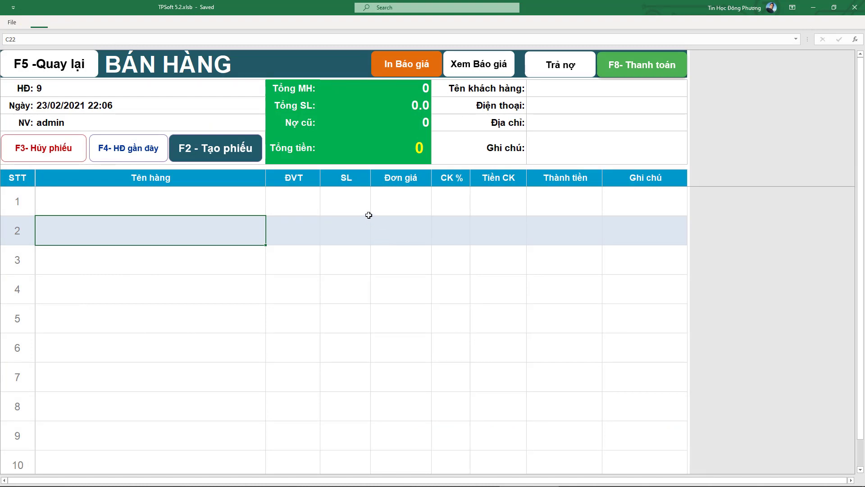
- Convert the saved Nho Mỹ quote into the current sales invoice
left_click(501, 69)
left_click(273, 140)
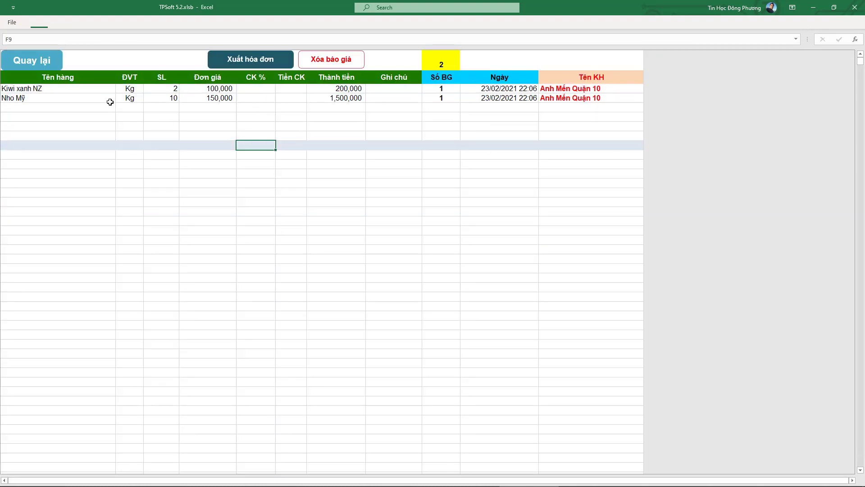
left_click(208, 95)
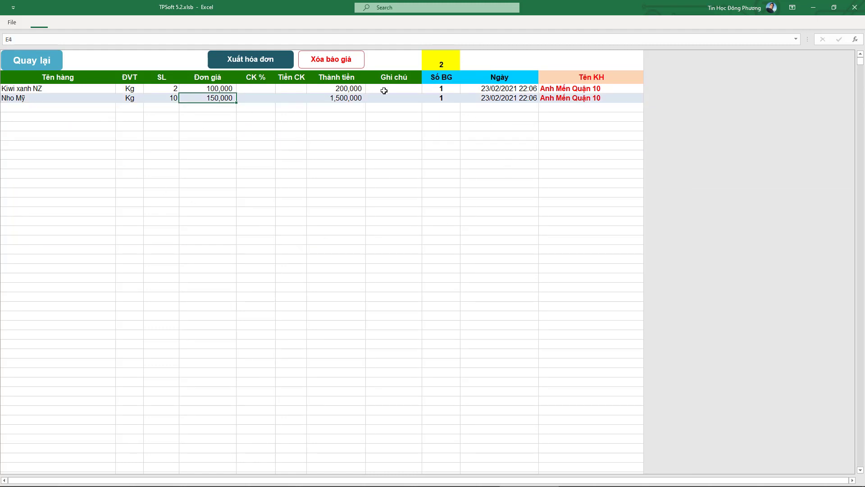
left_click(445, 95)
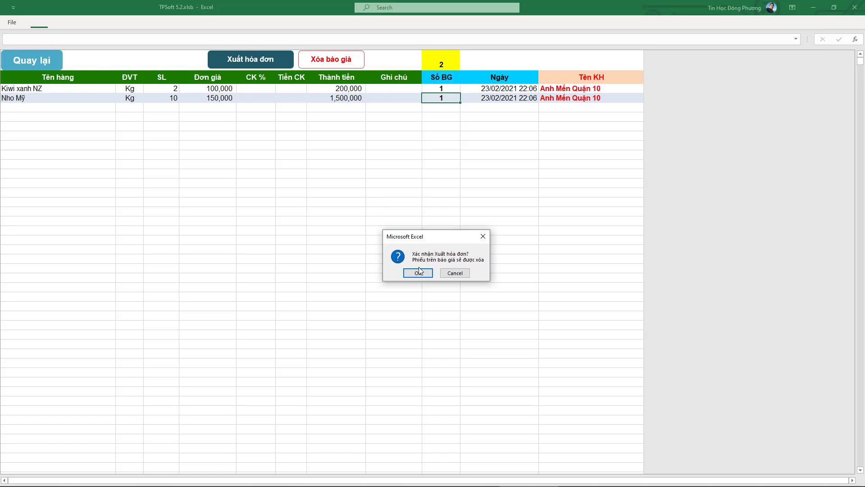
left_click(420, 271)
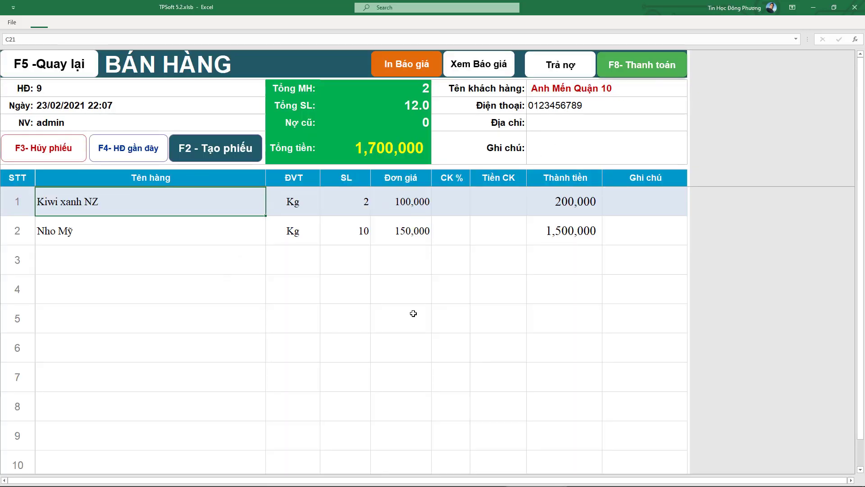
left_click(349, 230)
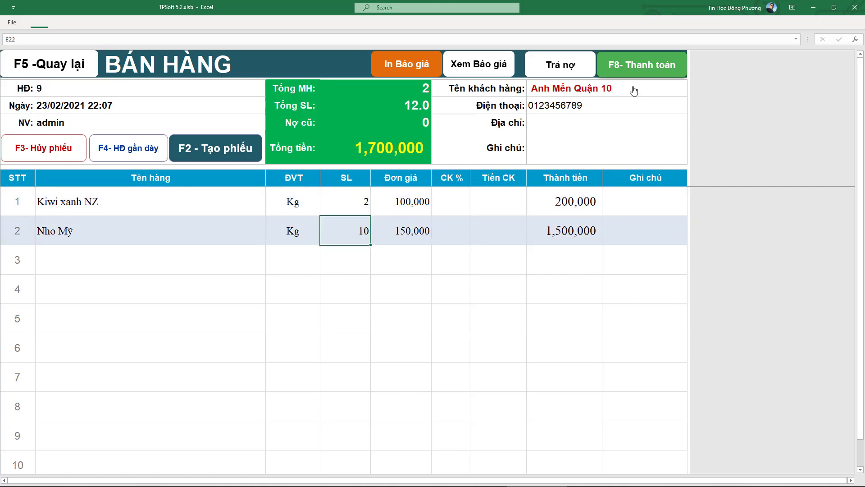
- Enter old debt 10,000,000 and customer payment 5,000,000, then save and print the invoice
key("F8")
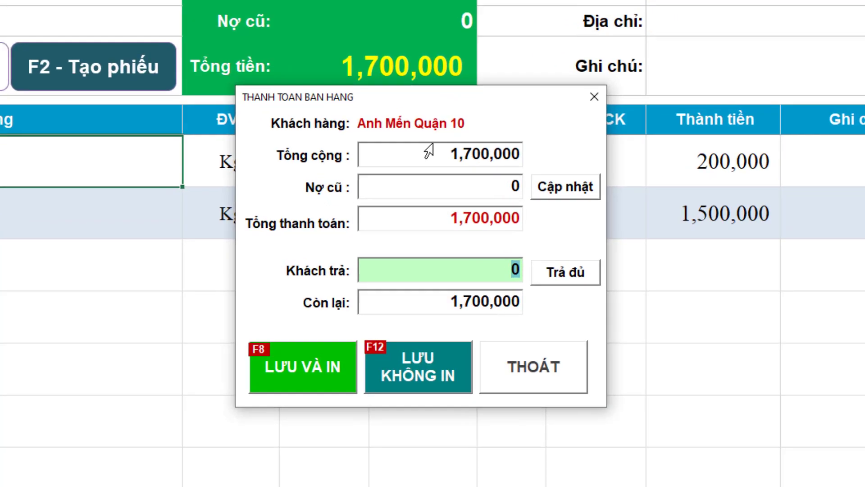
left_click(408, 191)
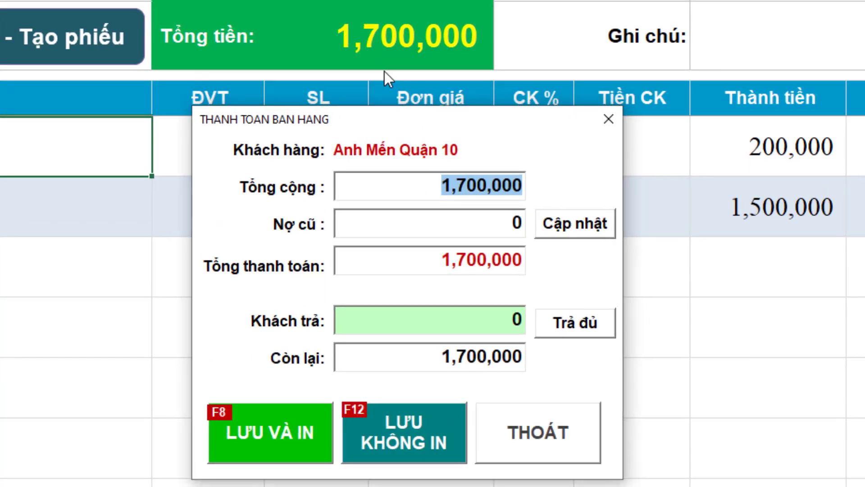
left_click(456, 228)
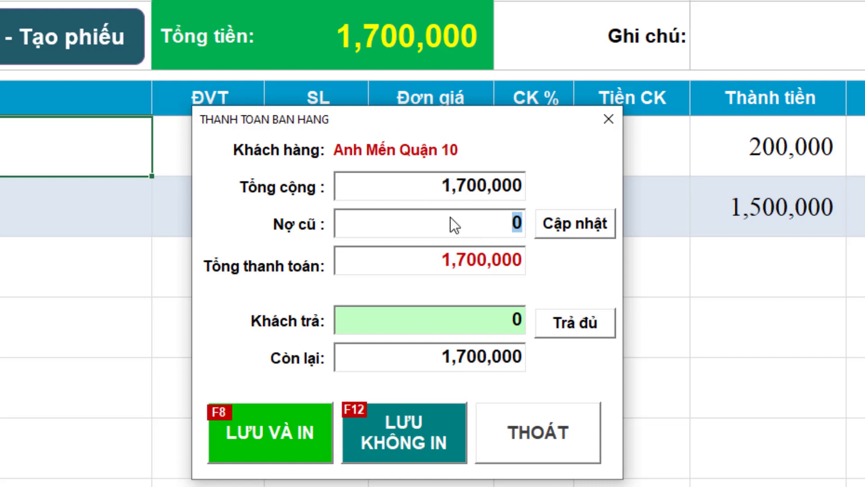
type("10,0")
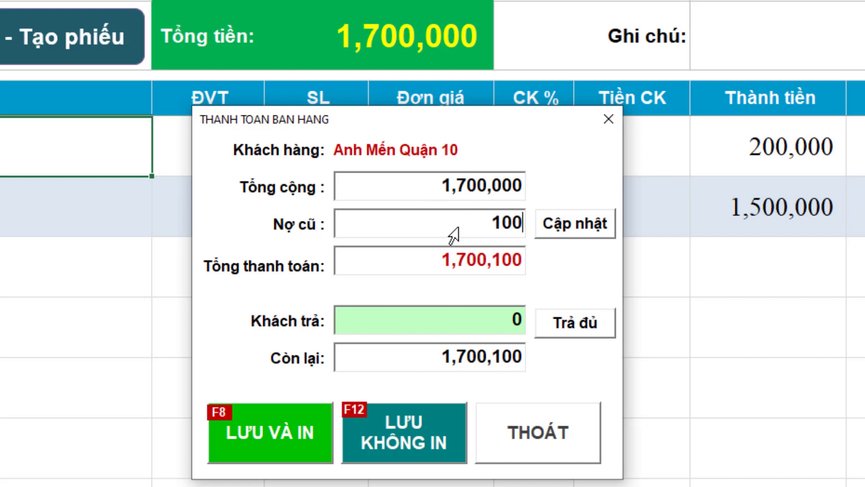
type("00,000")
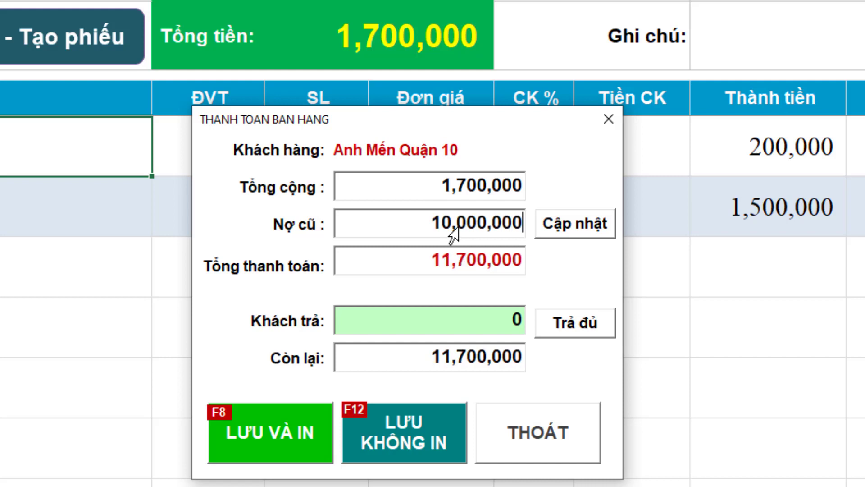
left_click(463, 234)
left_click(391, 263)
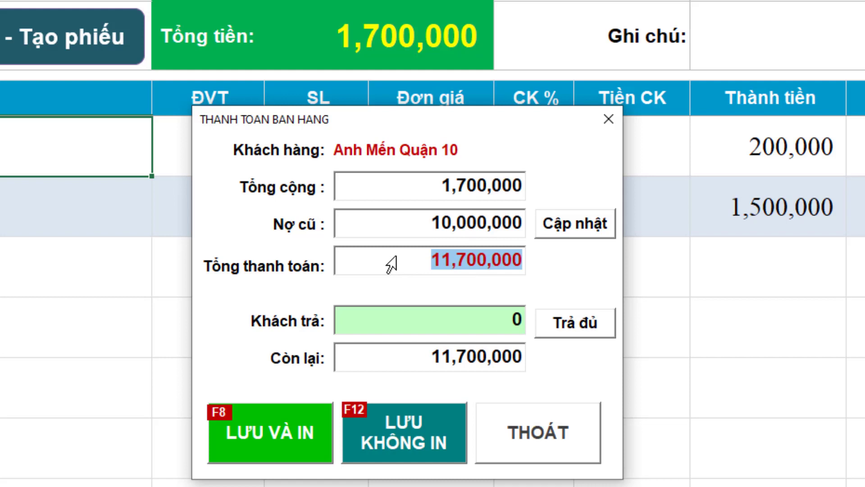
left_click(384, 325)
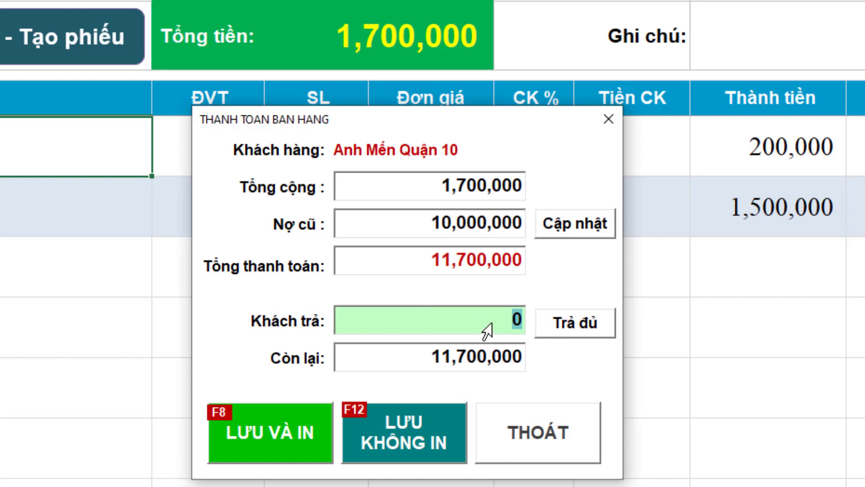
type("5,00")
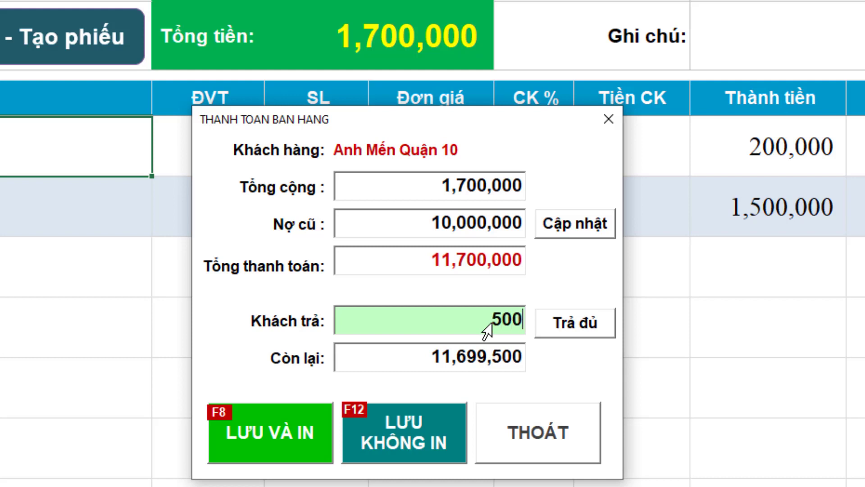
type("0,000")
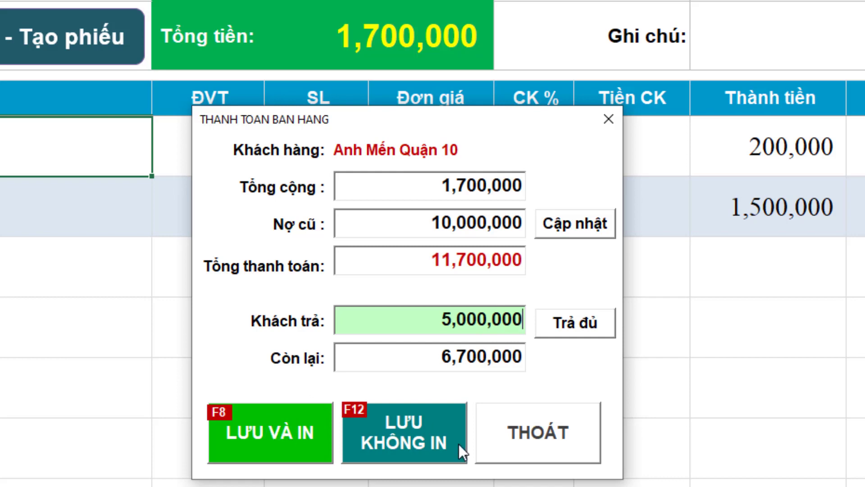
left_click(244, 432)
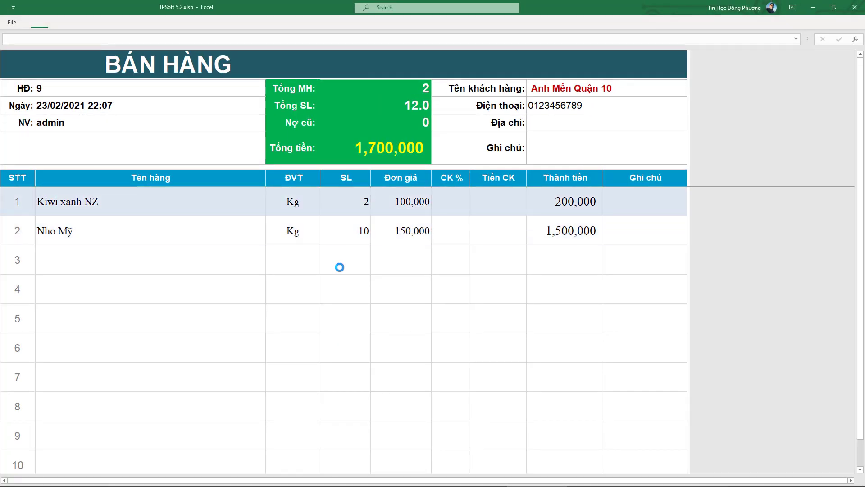
- Dismiss the success message and save the invoice as TPSoft 5.2.pdf, replacing the existing file
left_click(435, 273)
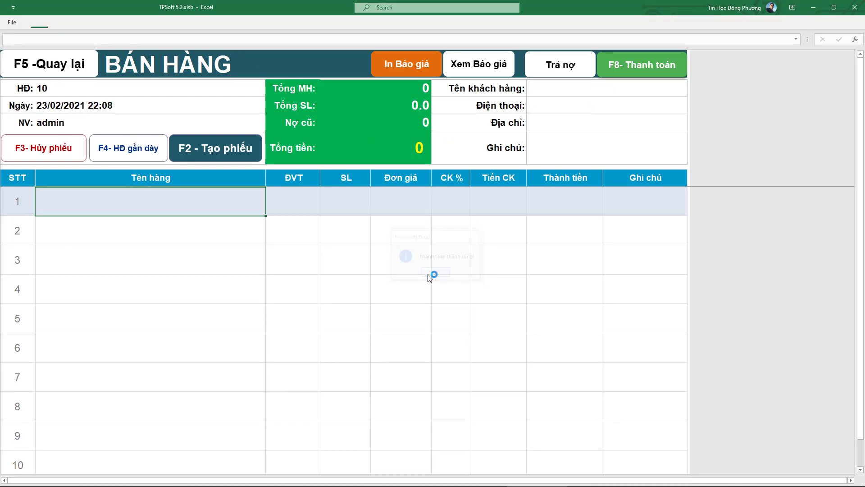
left_click(523, 309)
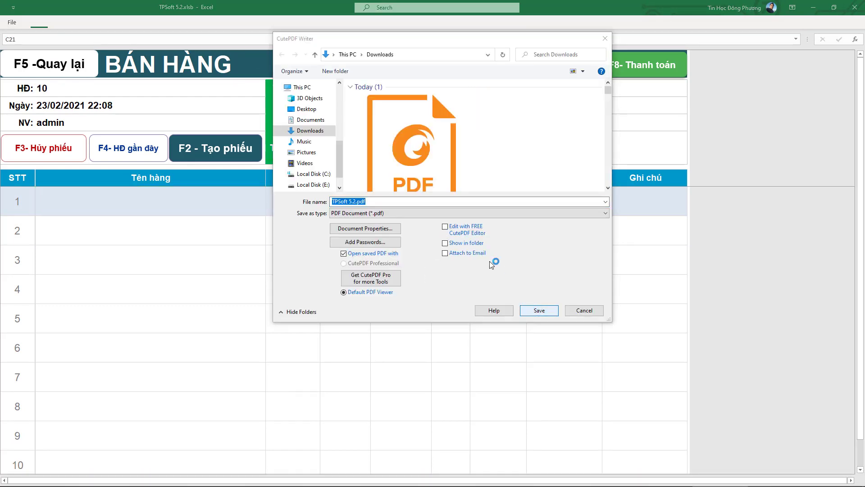
left_click(448, 247)
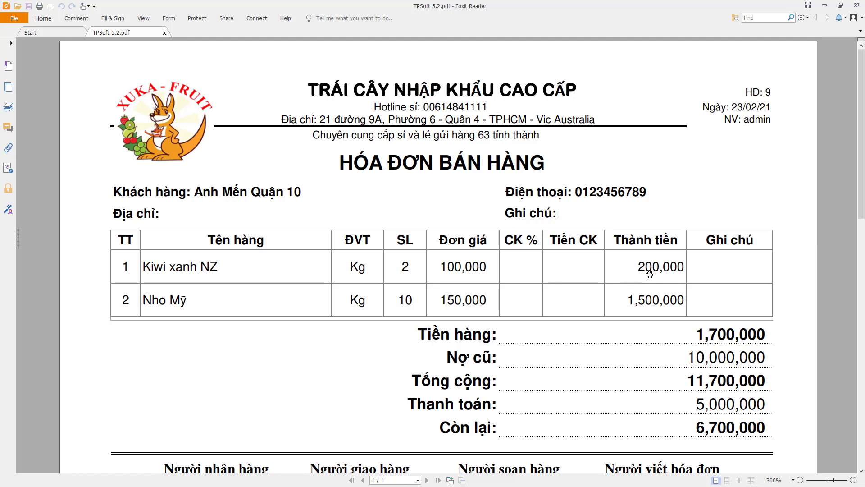
- Check invoice 9's 10,000,000 old debt and scroll through its payment and balance totals
scroll(741, 286, "down", 1)
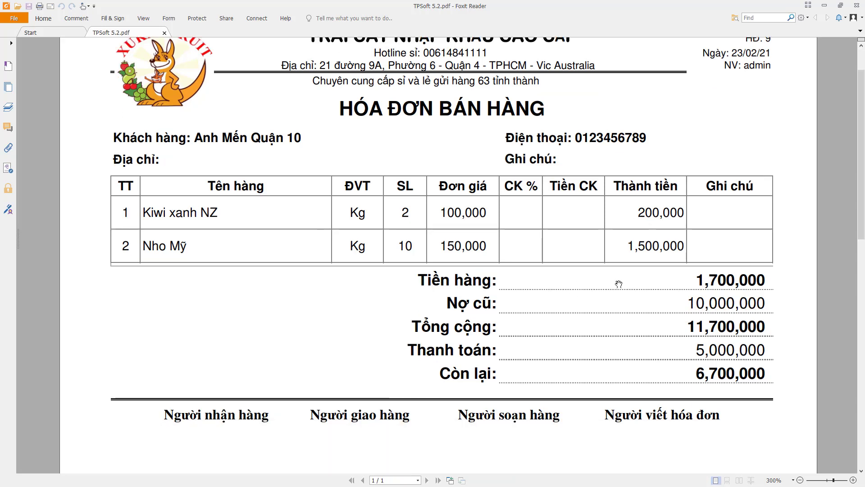
left_click_drag(683, 304, 750, 303)
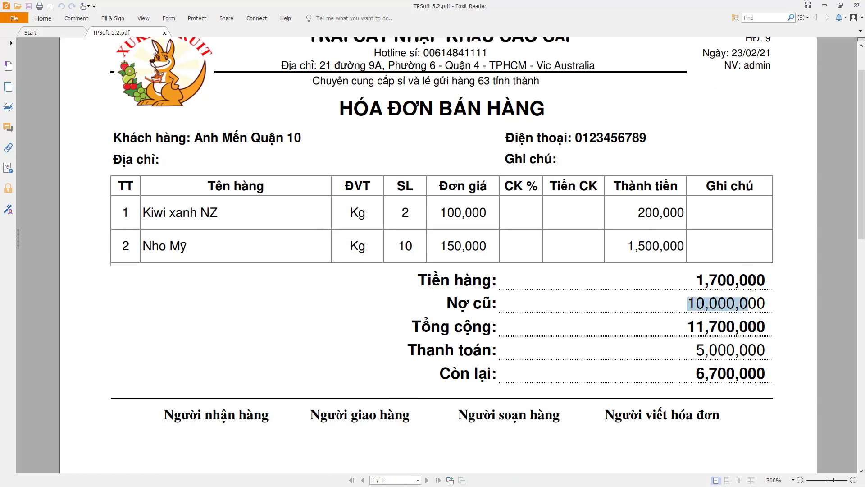
left_click(713, 303)
double_click(714, 302)
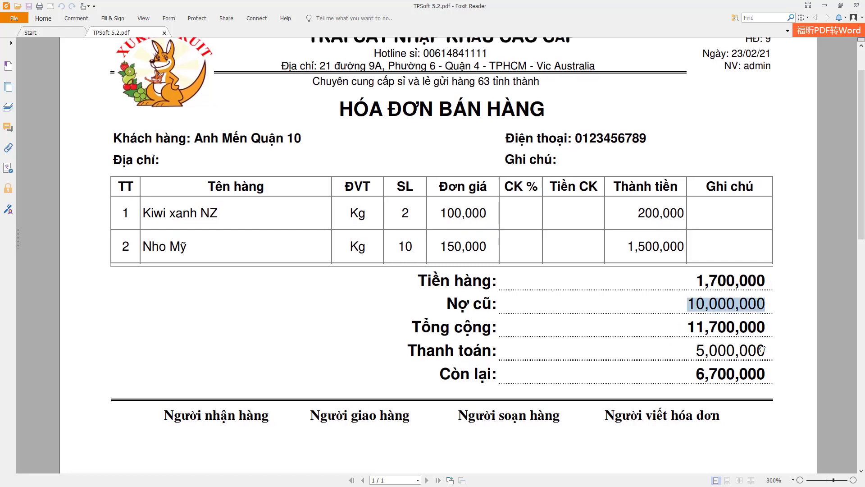
left_click(694, 373)
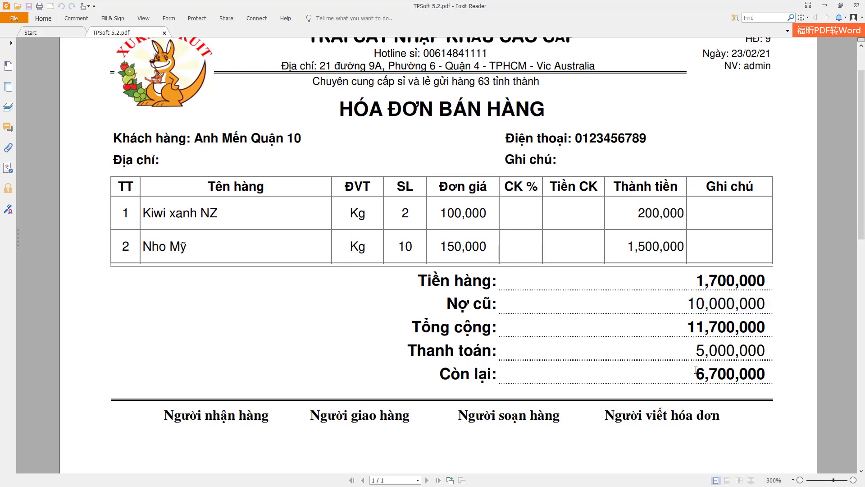
scroll(734, 360, "down", 2)
scroll(721, 356, "up", 2)
scroll(685, 343, "down", 3)
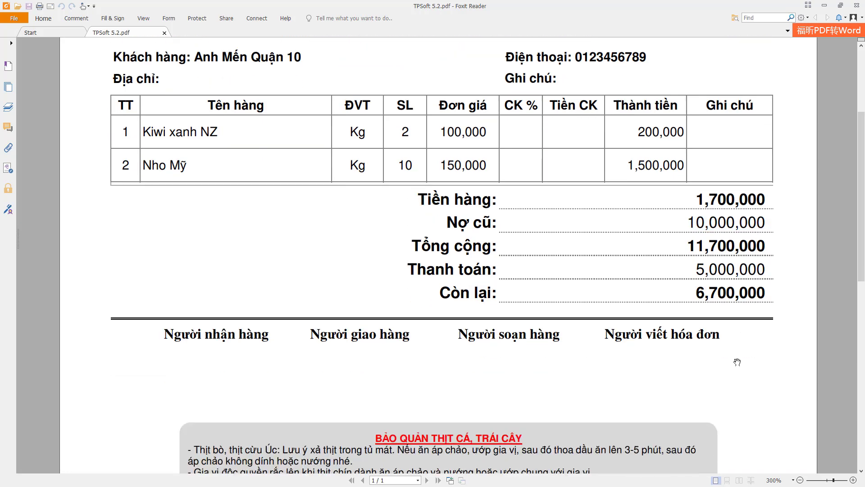
scroll(660, 329, "down", 1)
scroll(595, 317, "down", 2)
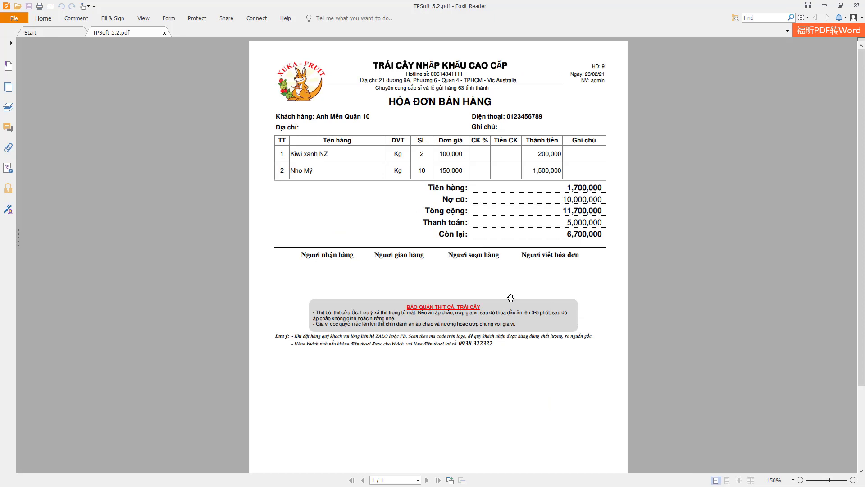
scroll(514, 214, "up", 2)
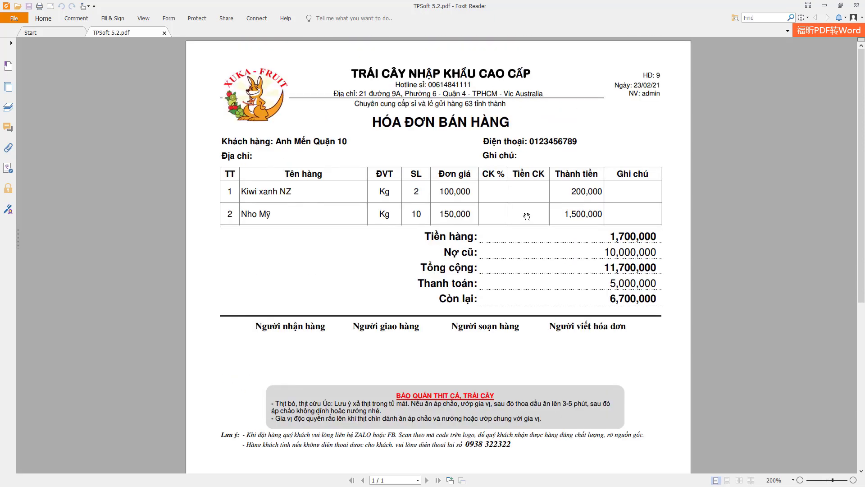
left_click(856, 5)
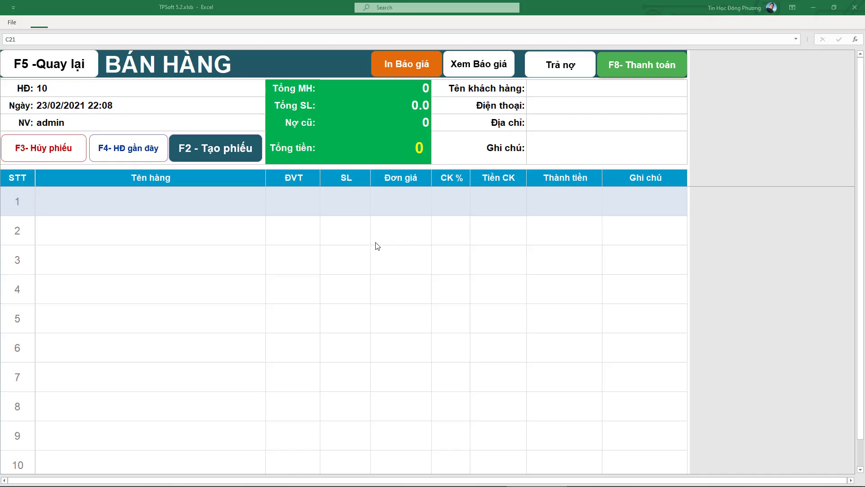
left_click(272, 230)
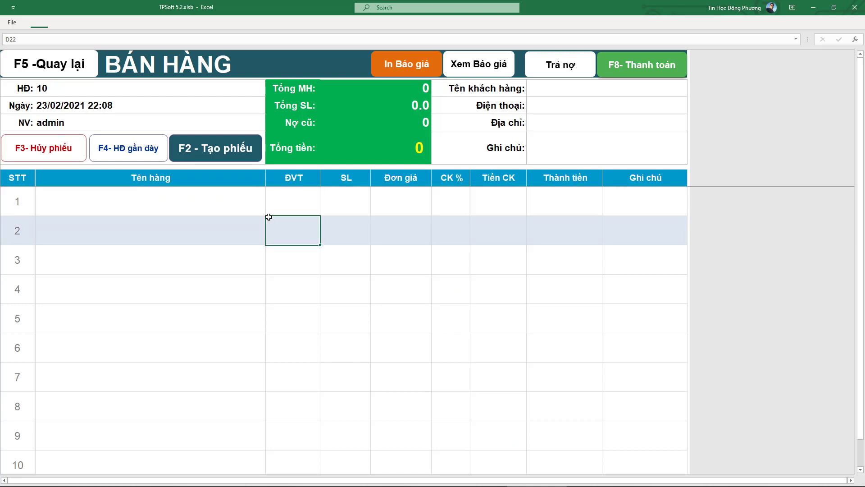
left_click(221, 199)
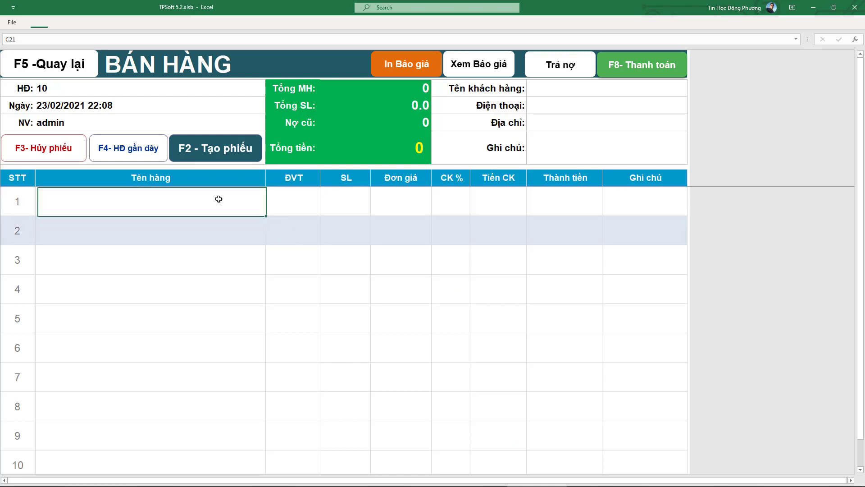
left_click(122, 145)
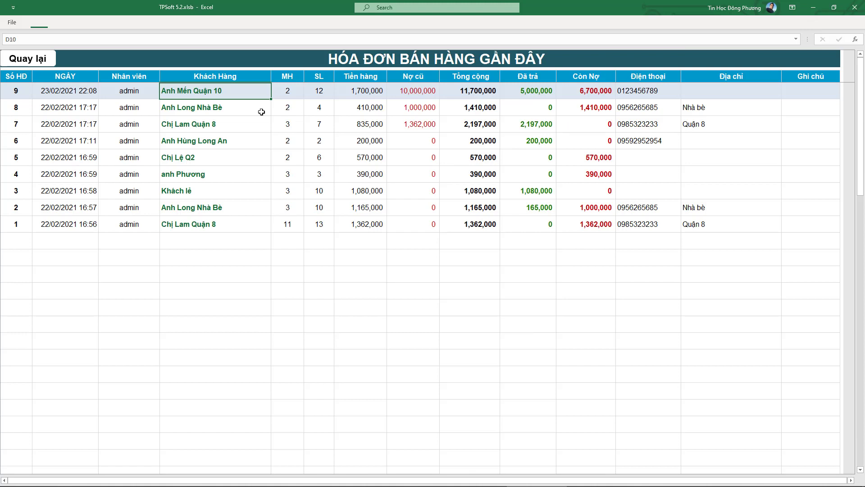
- Review invoice 9's number, date, customer, item count, quantity and goods total
left_click(21, 91)
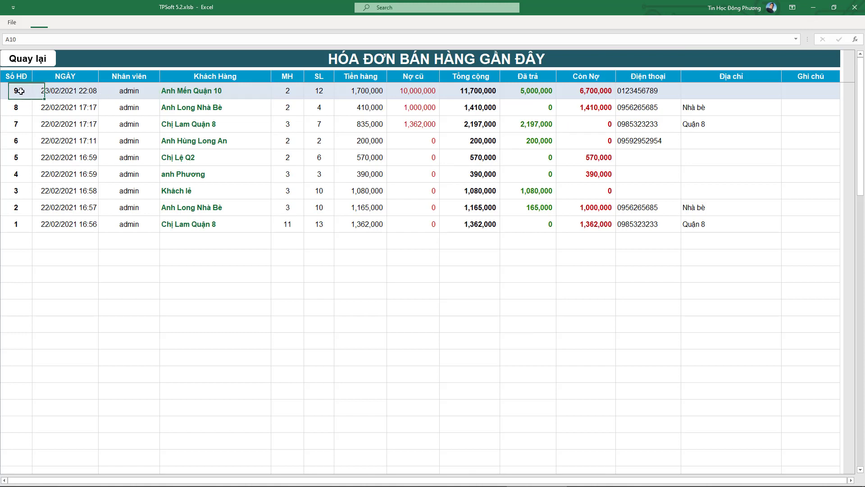
left_click(58, 91)
left_click(181, 92)
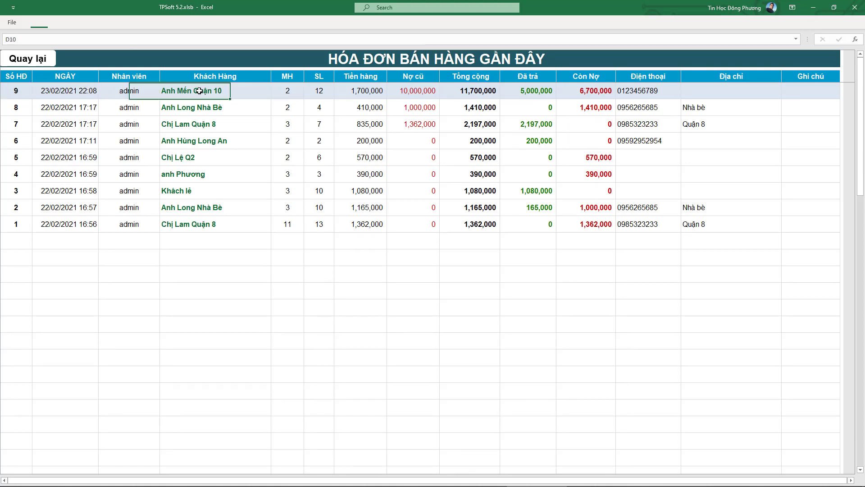
left_click(282, 90)
left_click(324, 91)
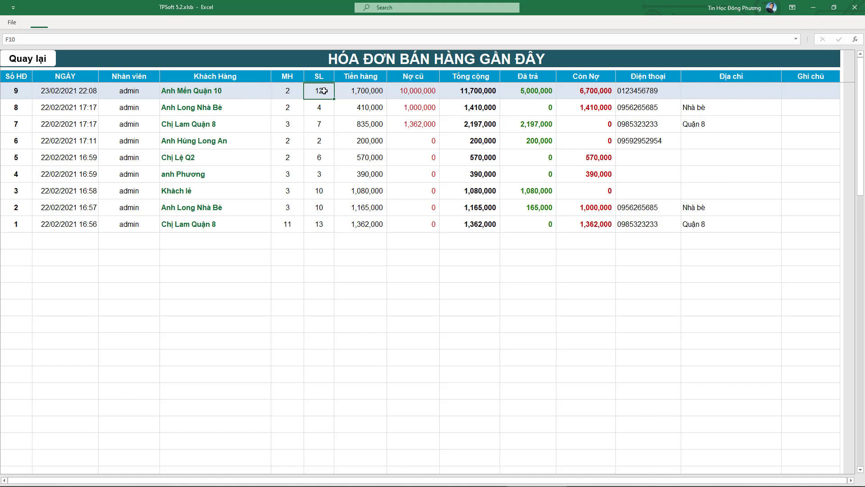
left_click(352, 90)
- Review invoice 9's debt, payment, remaining debt and contact details, then view its item details
left_click(412, 91)
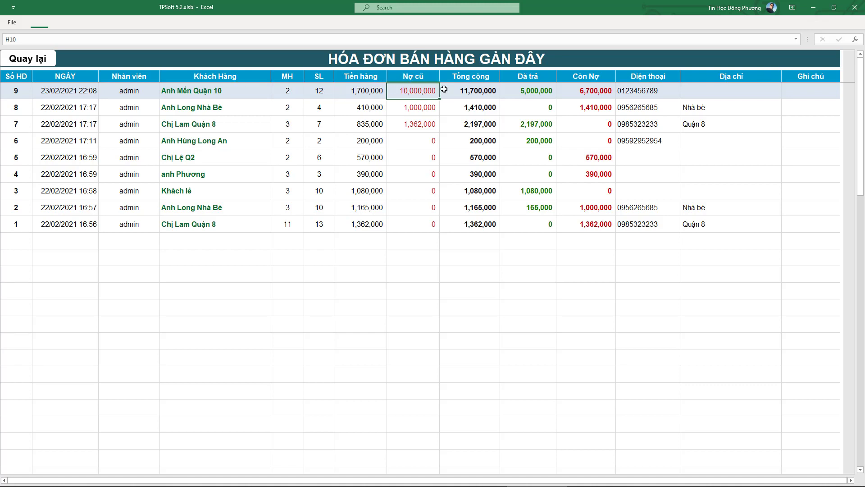
left_click(477, 90)
left_click(527, 91)
left_click(581, 89)
left_click(650, 94)
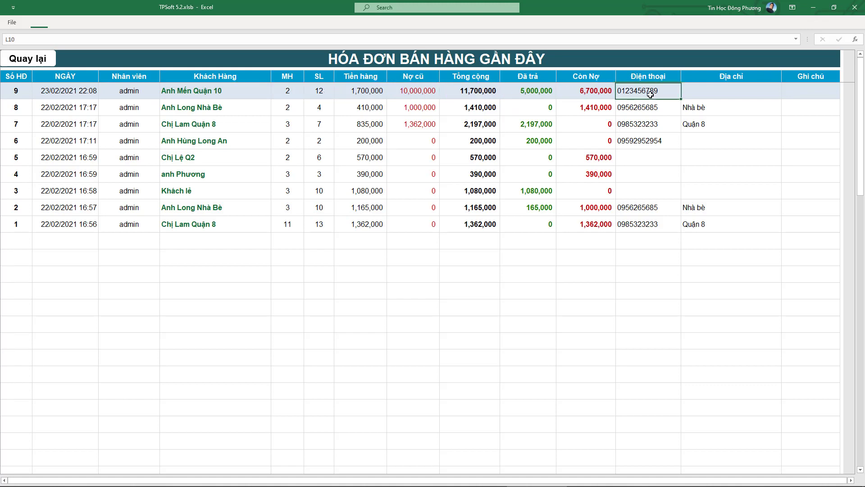
left_click(706, 88)
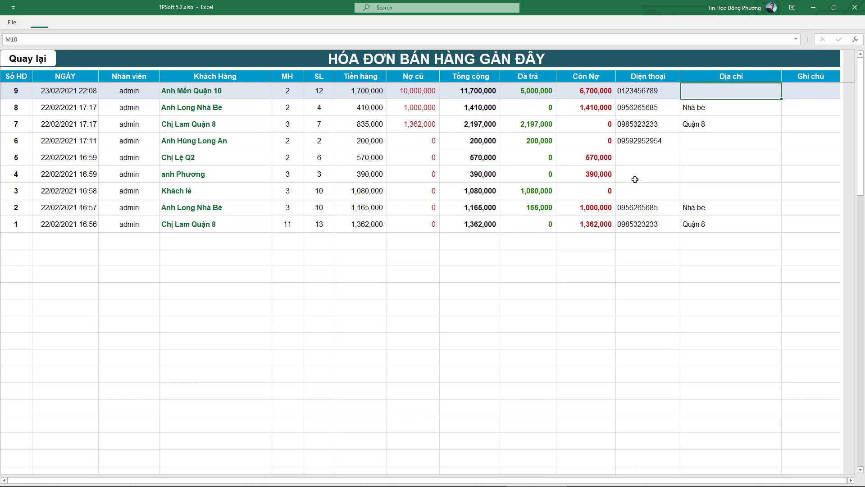
left_click(361, 94)
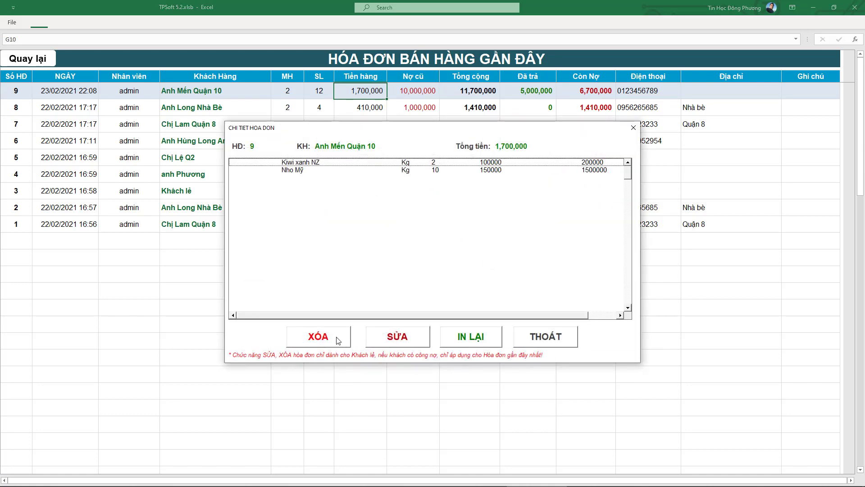
left_click(546, 342)
- Search customers for 'lam' and fill invoice 10 with the matching customer's details
left_click(48, 64)
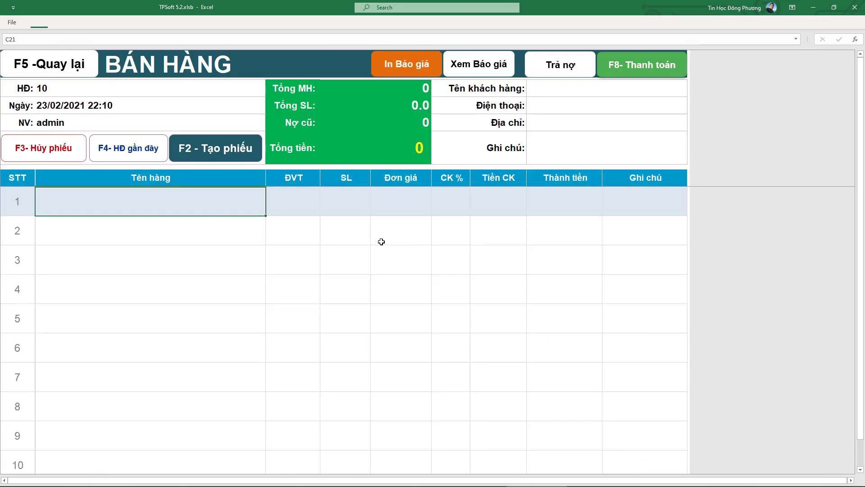
left_click(386, 236)
left_click(591, 107)
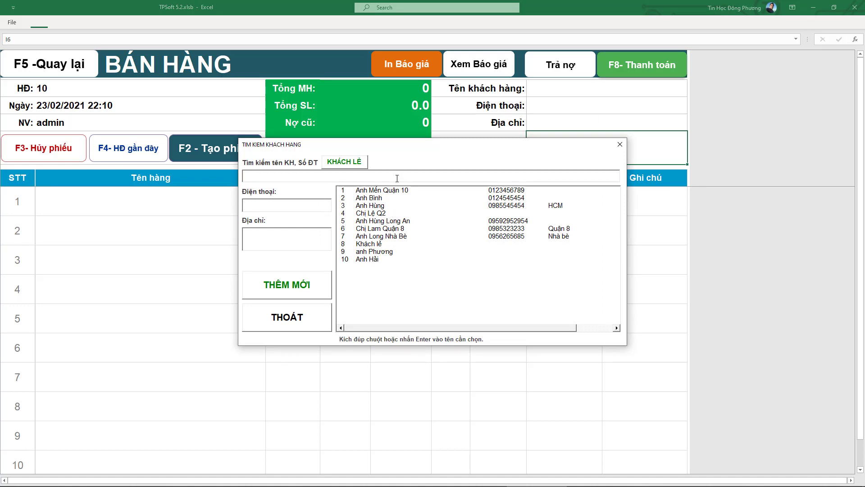
type("lam")
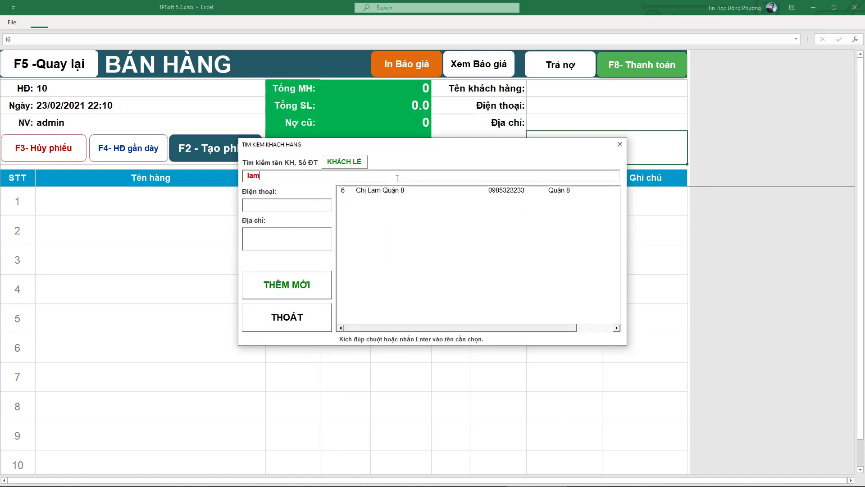
double_click(386, 190)
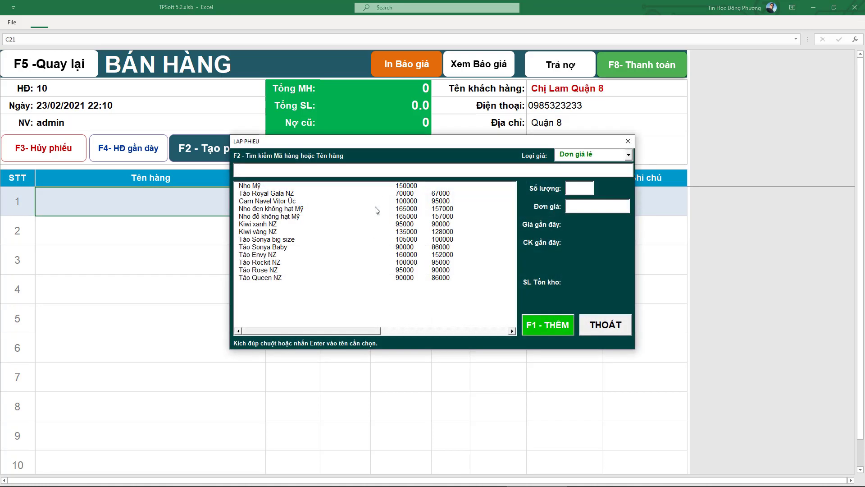
- Add 2 Kg of Nho đen không hạt Mỹ at 170,000 to the invoice
double_click(277, 209)
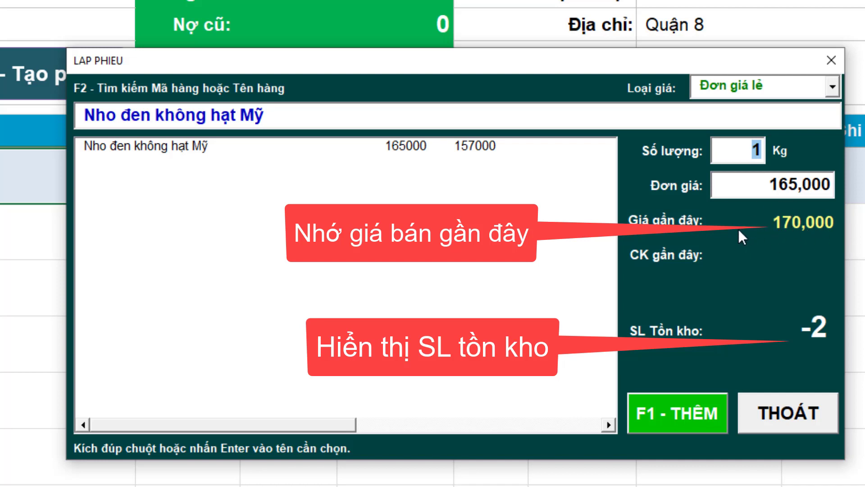
left_click(799, 223)
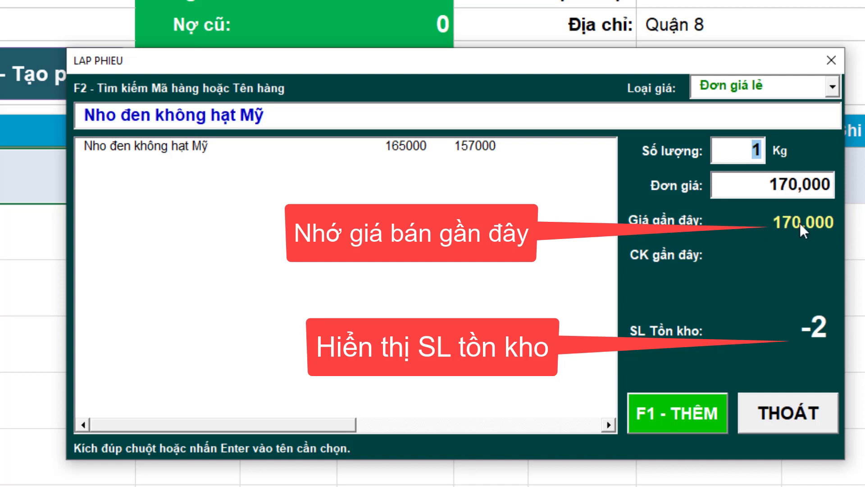
left_click(743, 191)
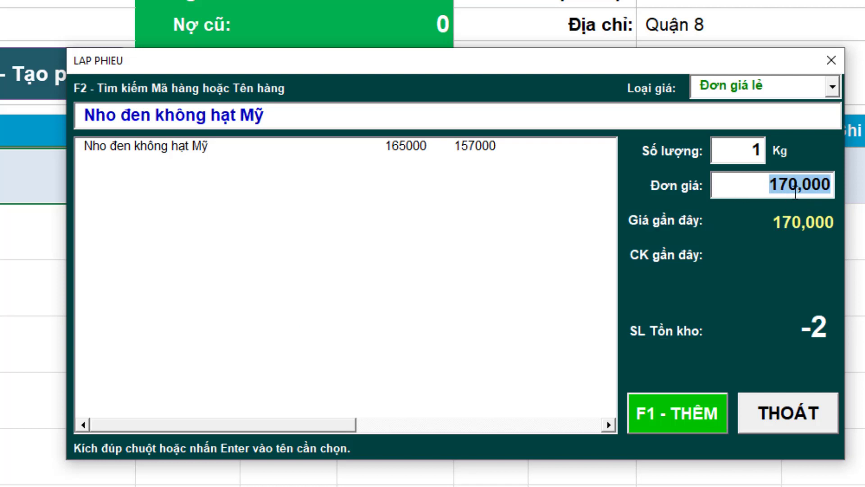
double_click(419, 150)
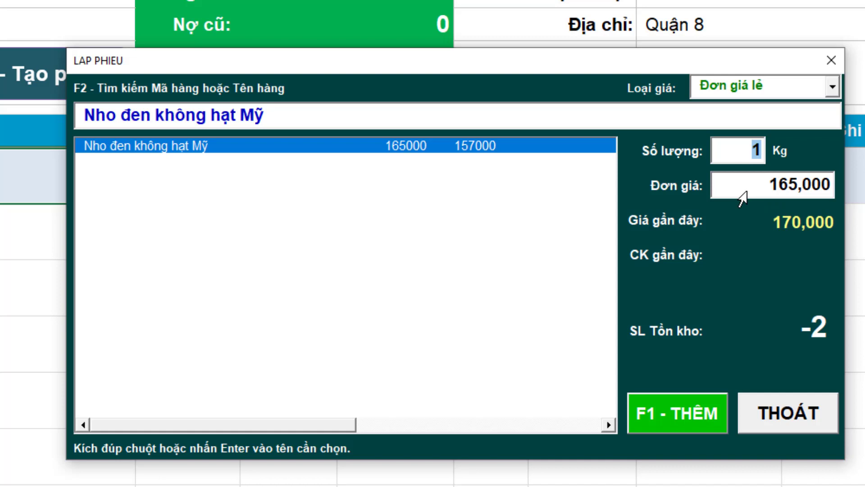
left_click(790, 225)
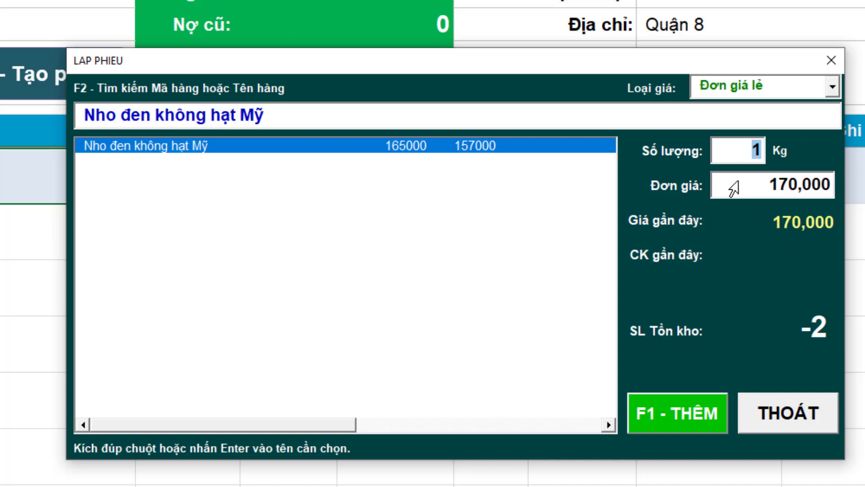
type("2")
left_click(664, 415)
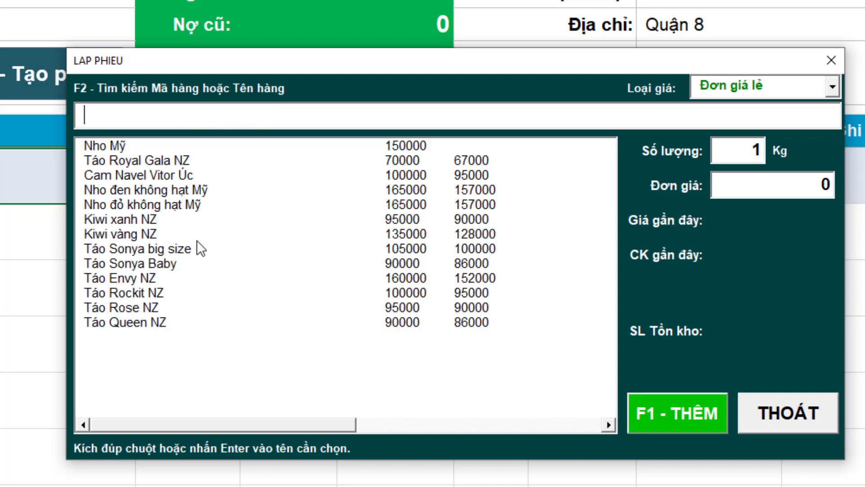
- Add 1 Kg of Táo Sonya big size at 110,000 and close the product entry window
double_click(135, 250)
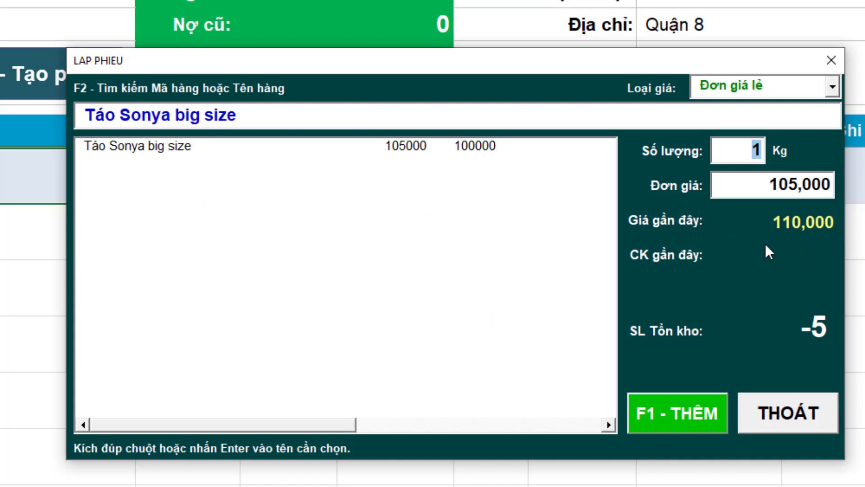
left_click(783, 228)
left_click(779, 184)
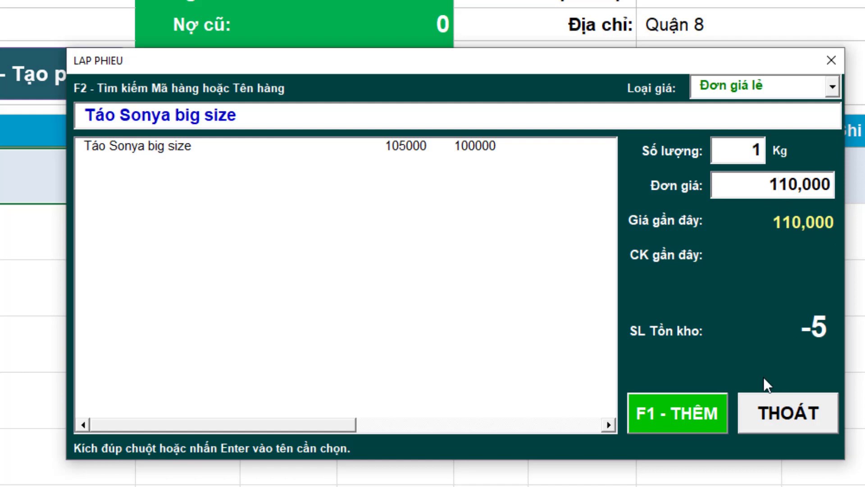
left_click(713, 422)
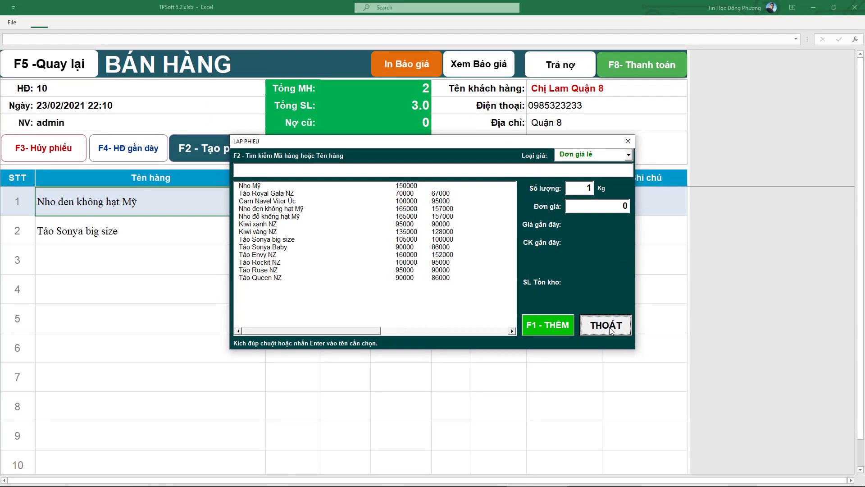
left_click(788, 412)
- Pay invoice 10 in full at 450,000 and save it without printing
left_click(642, 71)
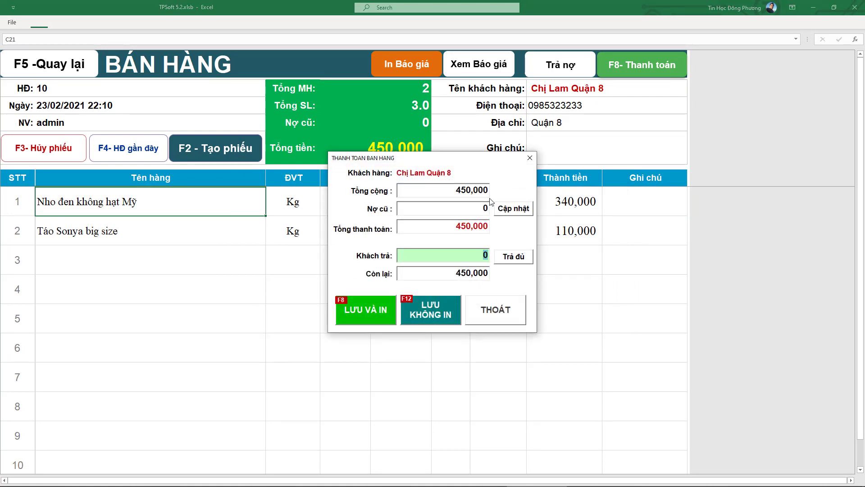
left_click(510, 256)
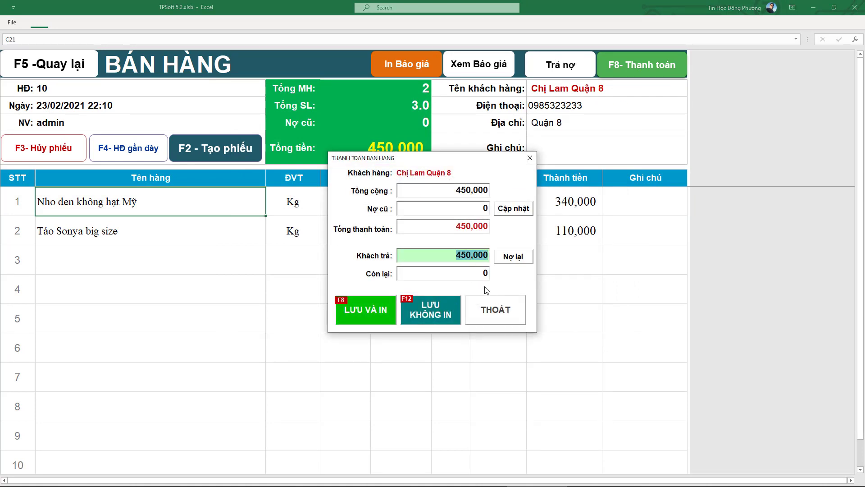
left_click(456, 312)
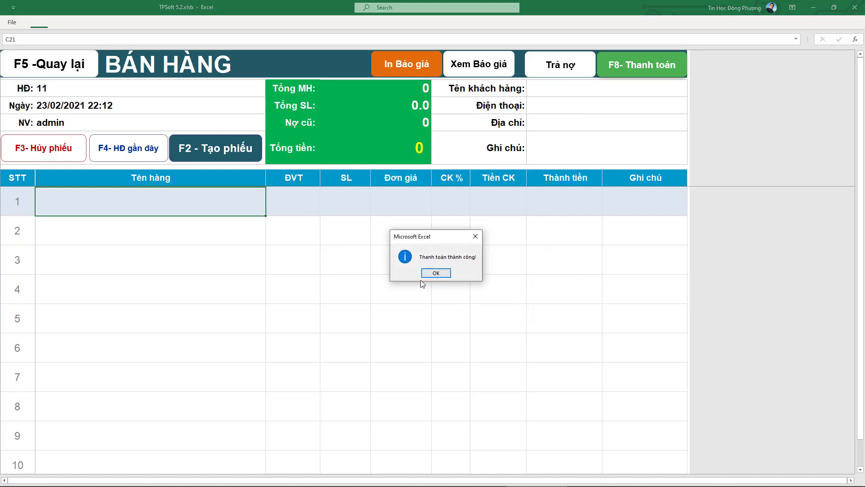
left_click(427, 273)
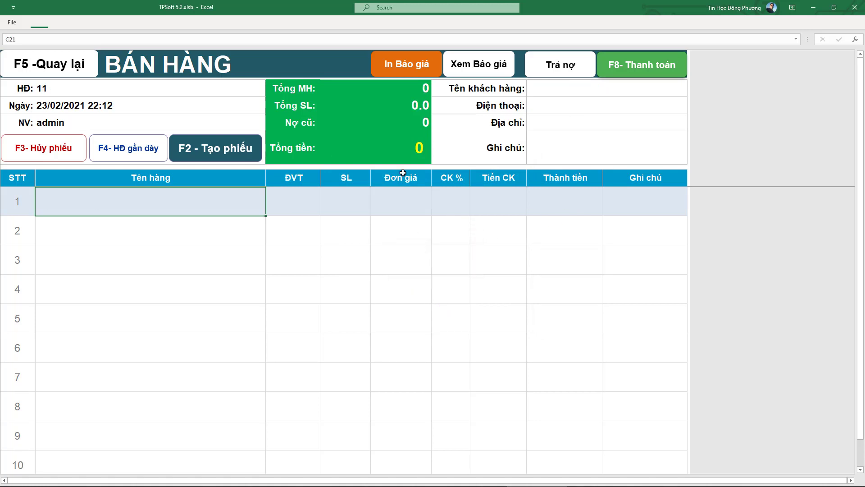
left_click(482, 222)
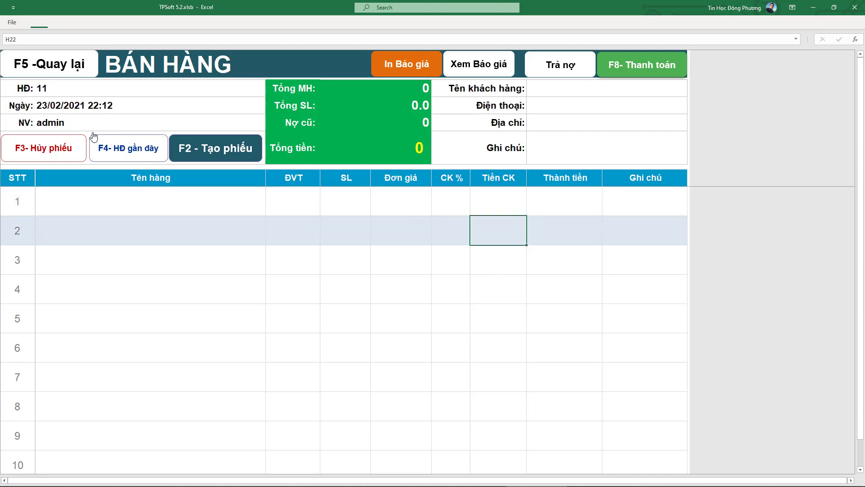
left_click(131, 150)
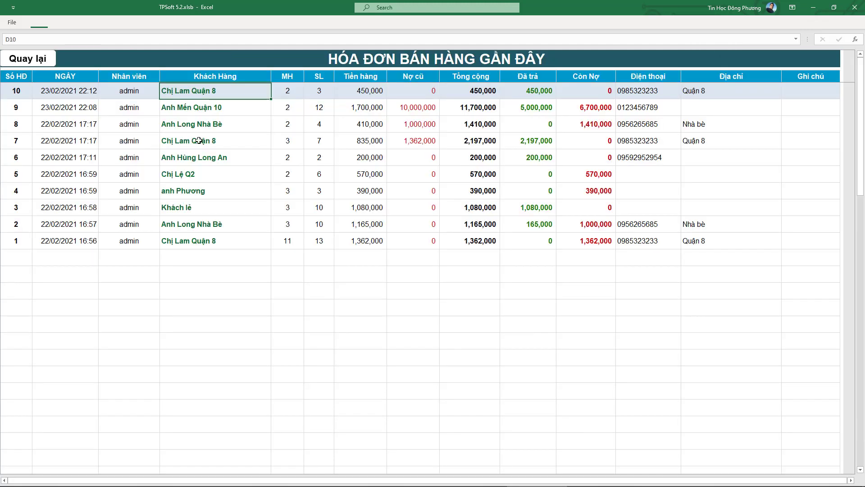
left_click(228, 121)
left_click(228, 92)
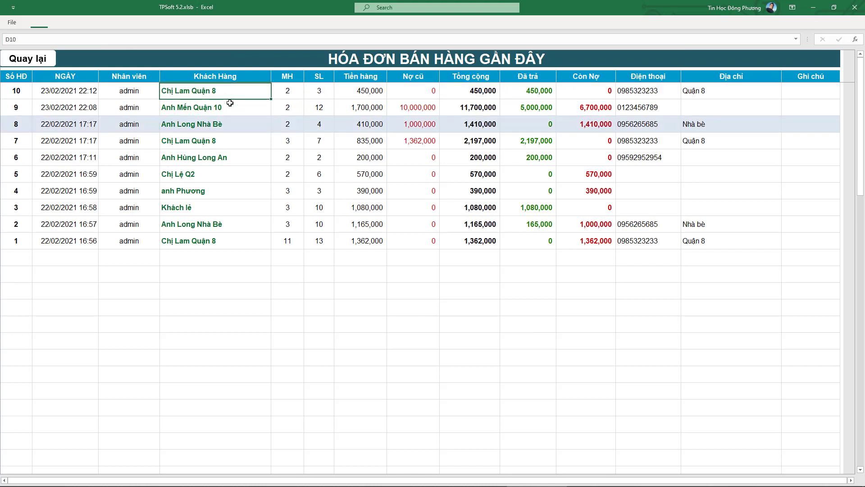
left_click(228, 107)
left_click(231, 94)
left_click(392, 96)
left_click(458, 95)
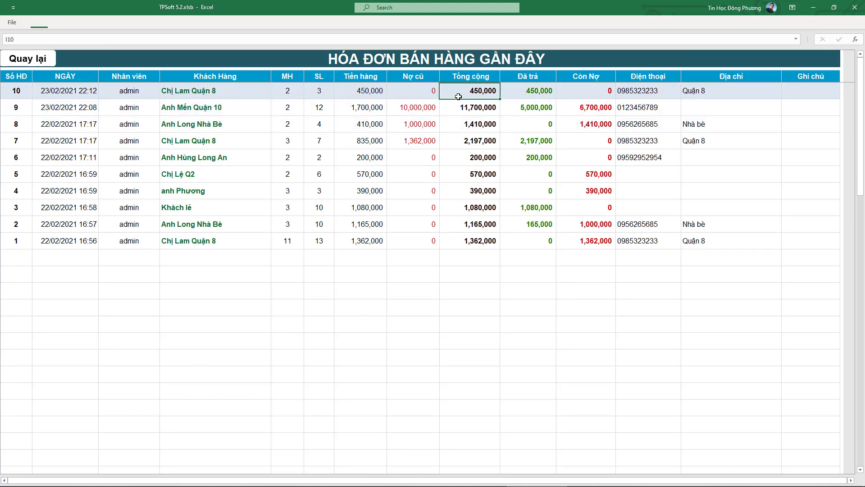
left_click(206, 108)
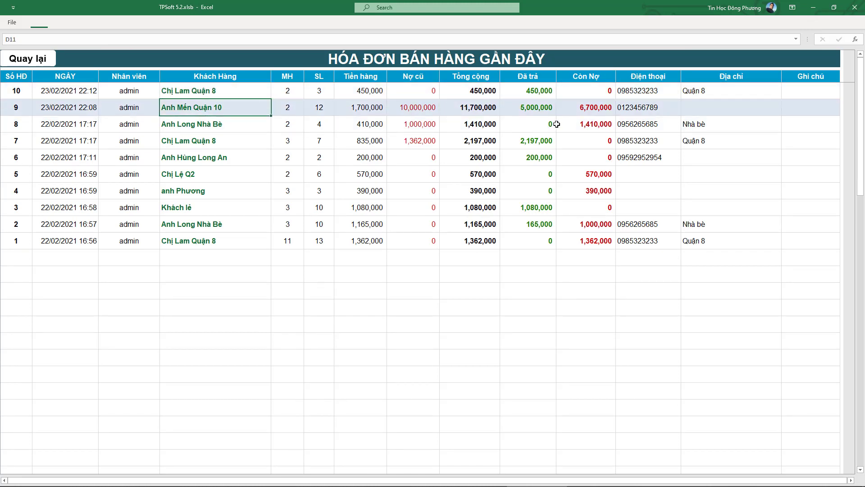
left_click(581, 111)
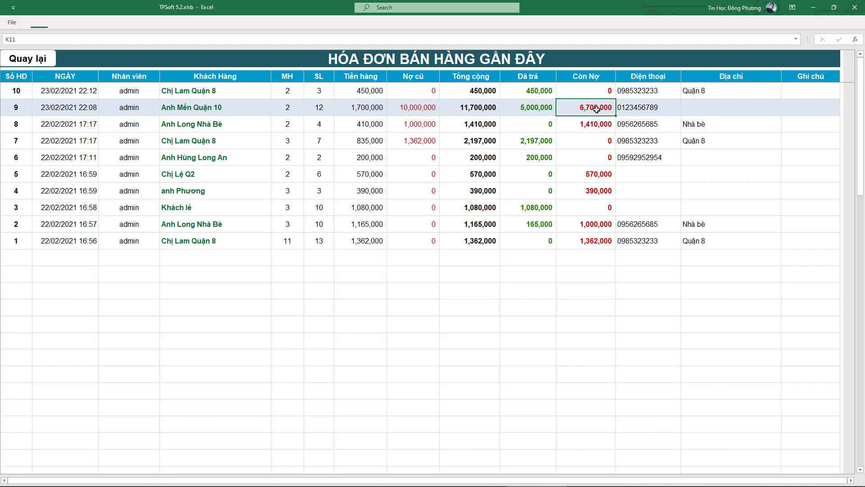
left_click(56, 67)
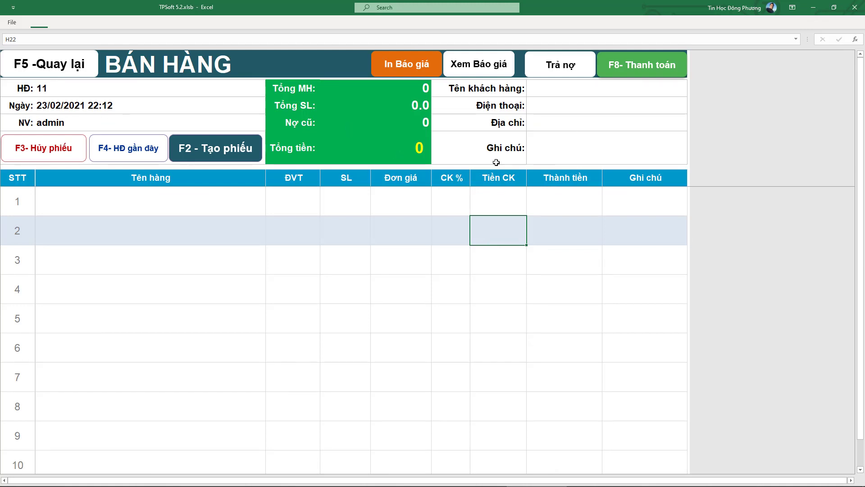
- Record a 2,000,000 repayment from the customer owing 6,700,000, then save and print the receipt
left_click(551, 137)
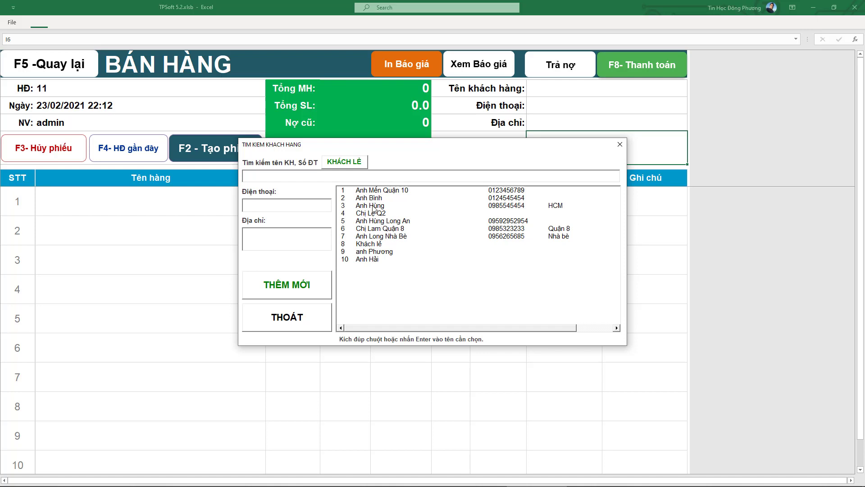
double_click(377, 191)
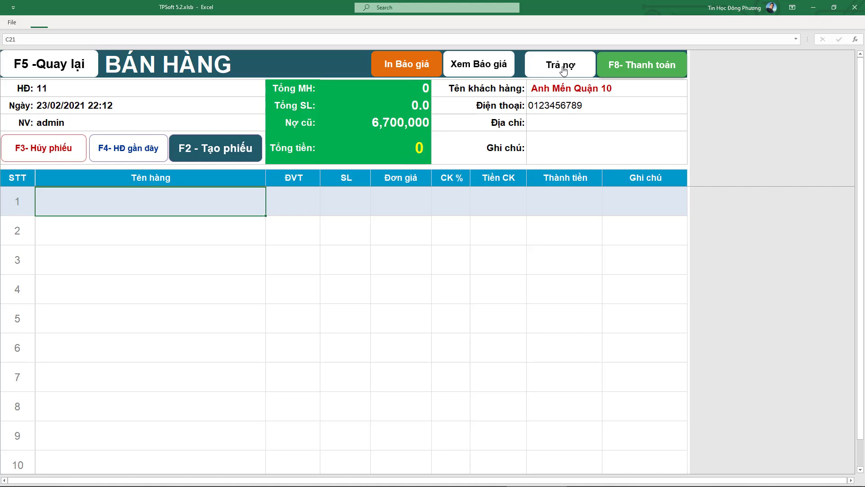
left_click(559, 66)
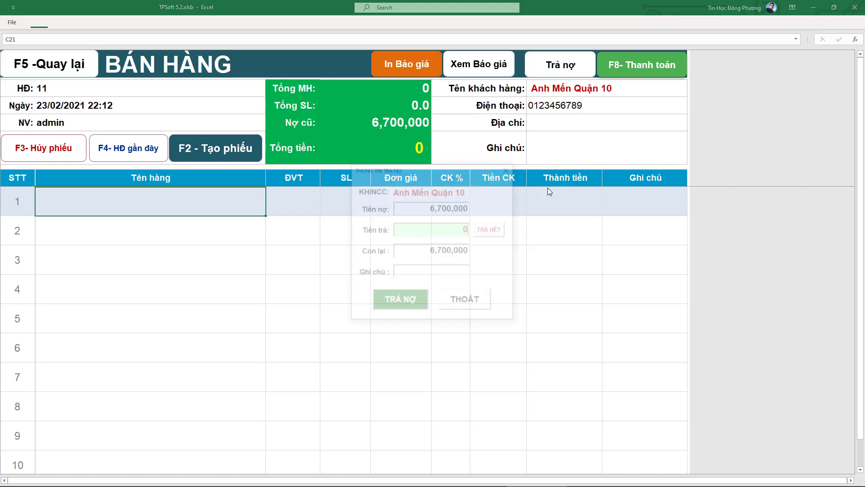
left_click(449, 231)
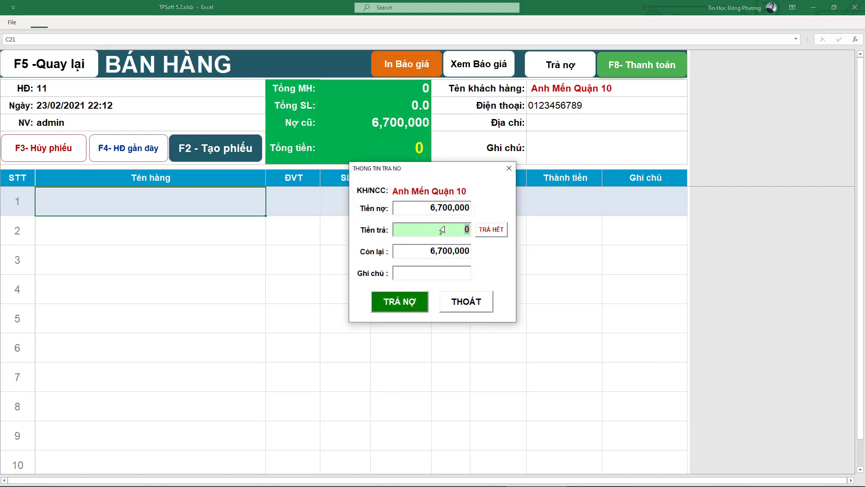
type("2,000,000")
left_click(412, 305)
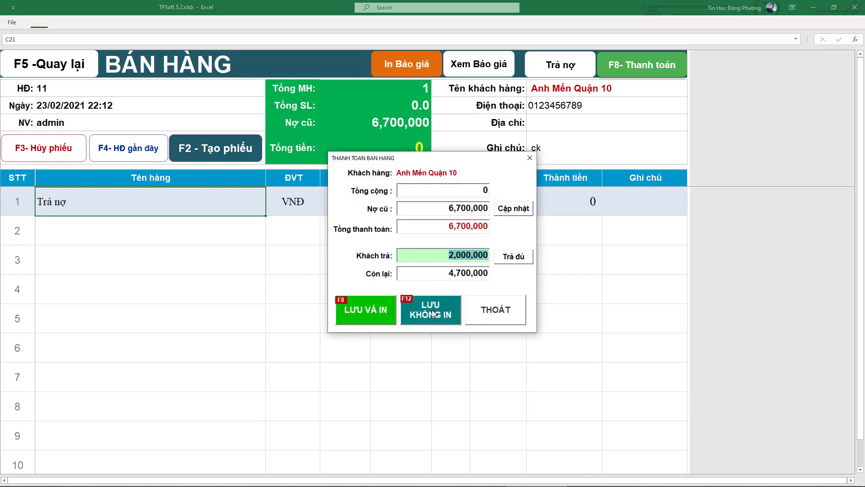
left_click(372, 309)
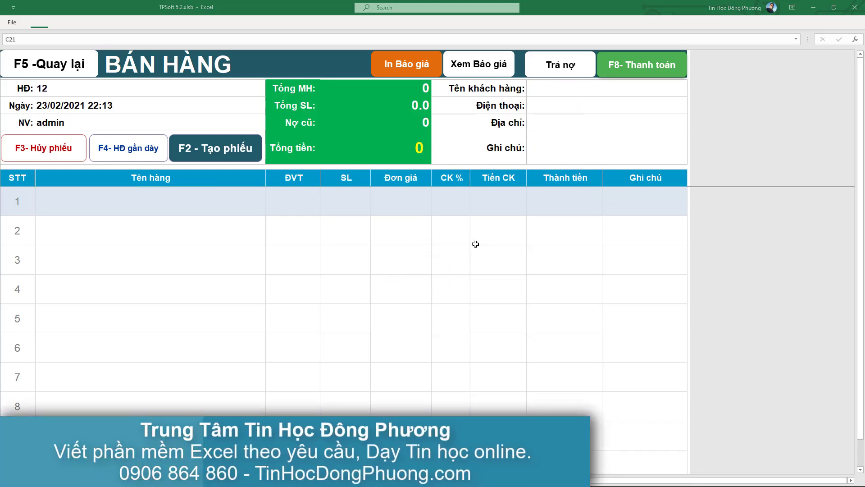
- Save the debt-payment receipt as a PDF, replacing the existing TPSoft 5.2.pdf
left_click(530, 309)
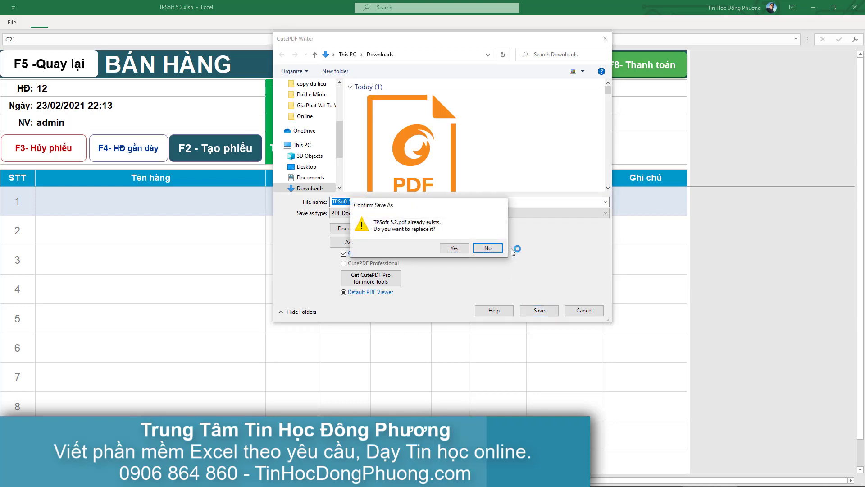
left_click(446, 249)
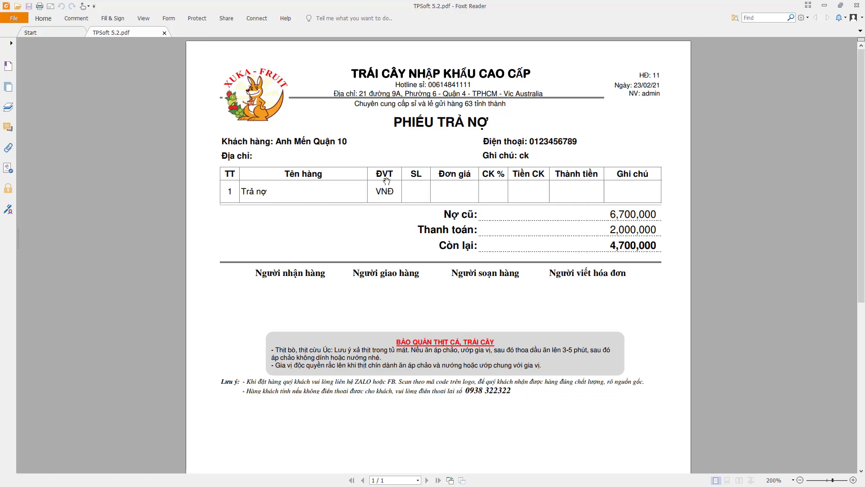
left_click(857, 5)
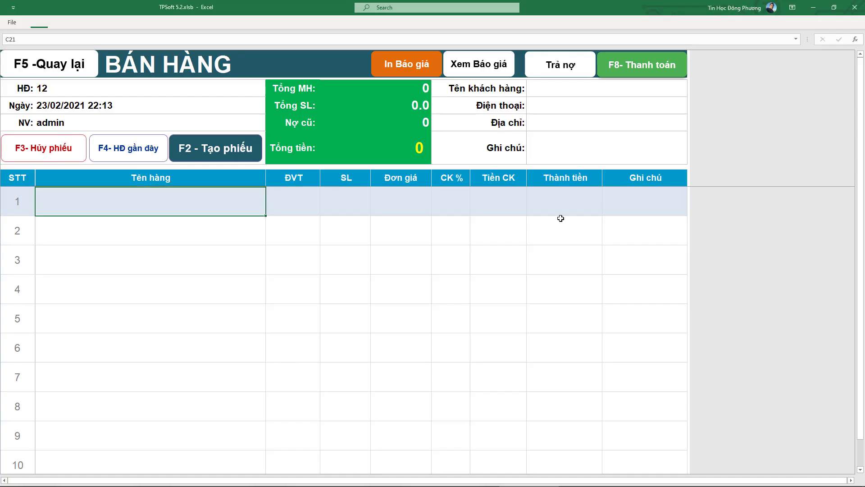
left_click(560, 218)
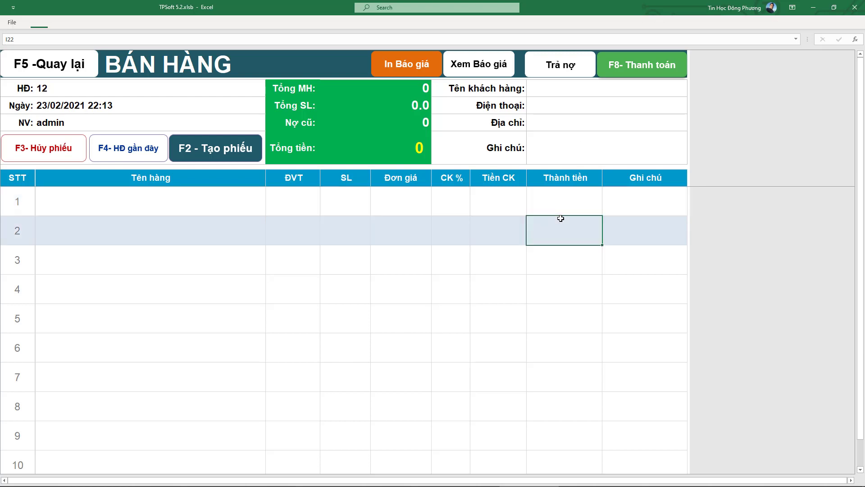
left_click(114, 149)
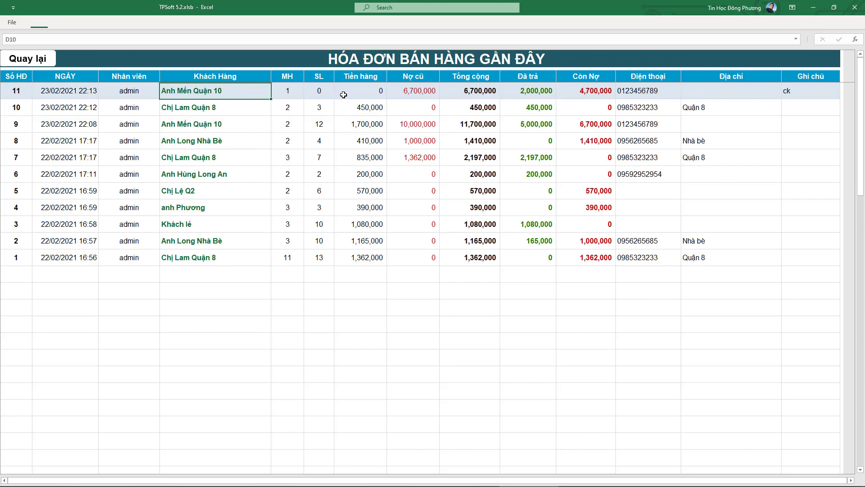
left_click(402, 91)
left_click(470, 91)
left_click(527, 90)
left_click(585, 90)
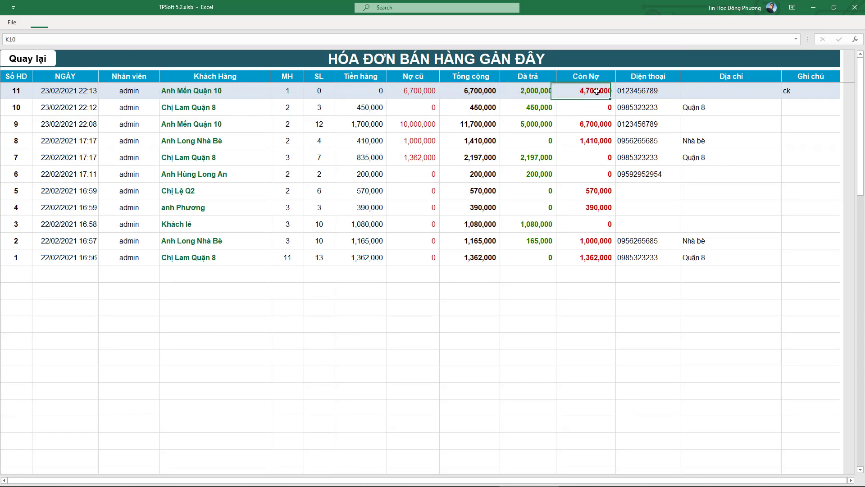
left_click(374, 93)
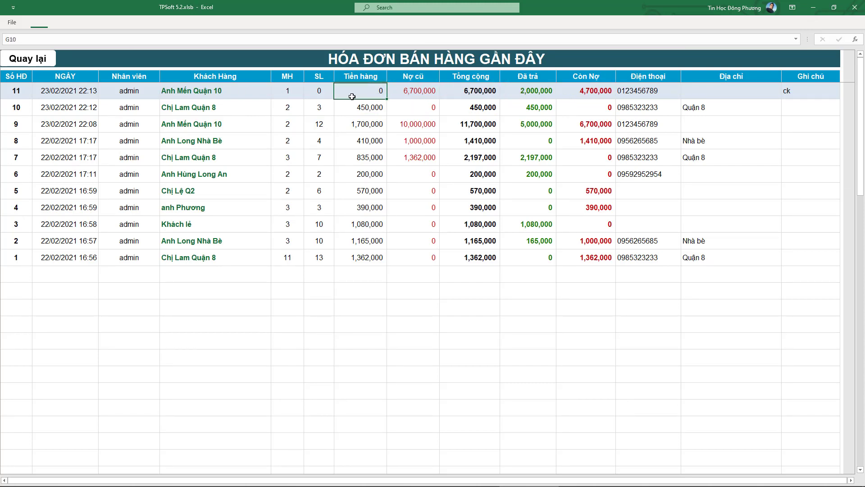
left_click(47, 61)
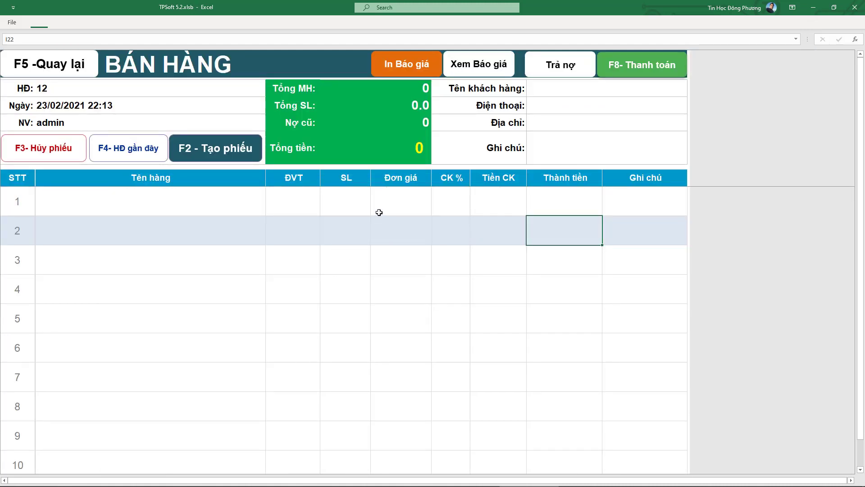
left_click(145, 156)
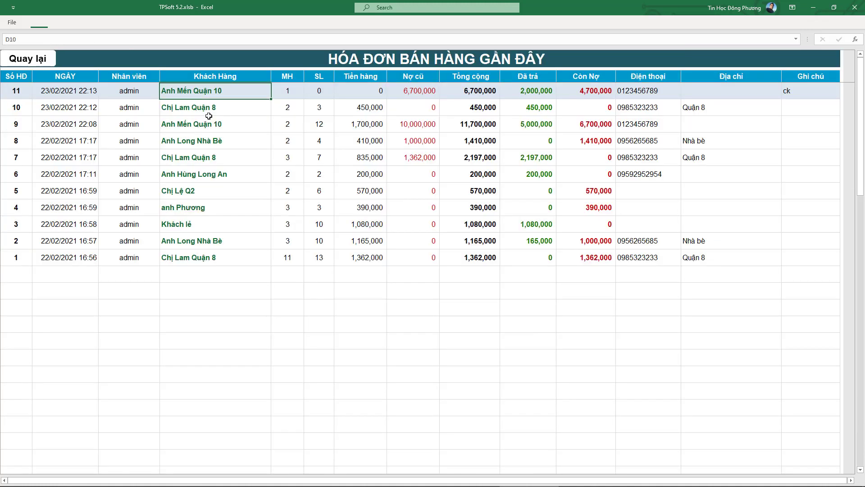
left_click(213, 108)
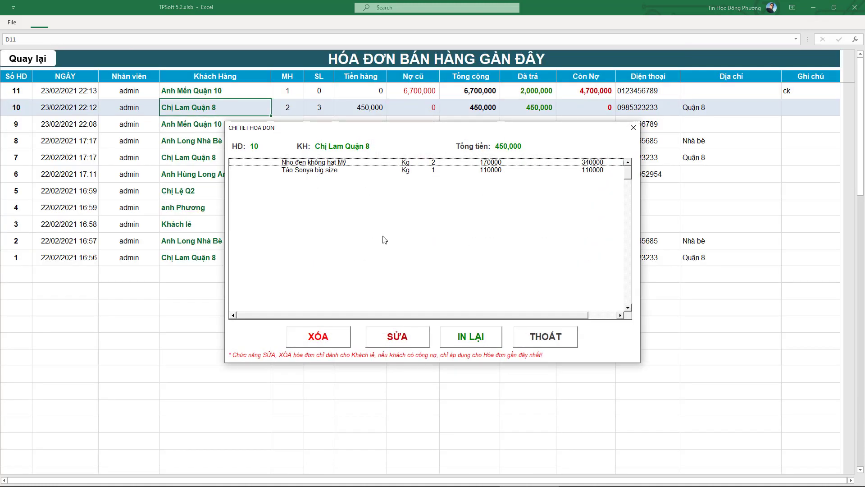
left_click(314, 164)
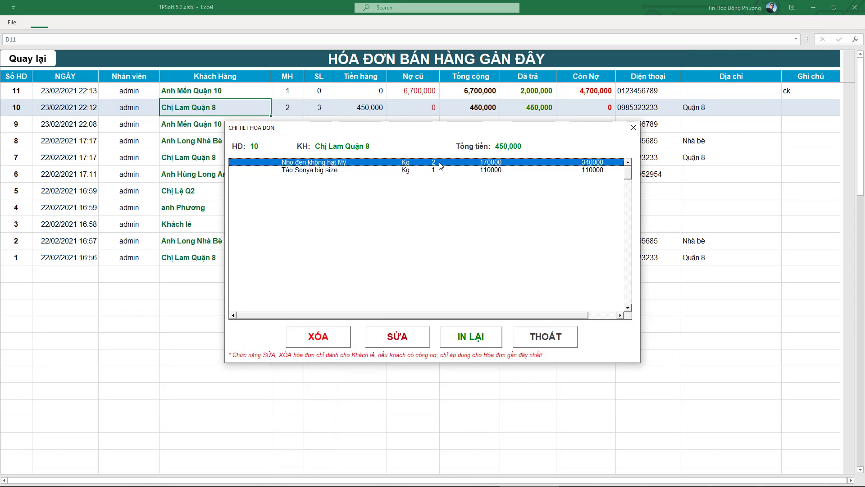
left_click(570, 337)
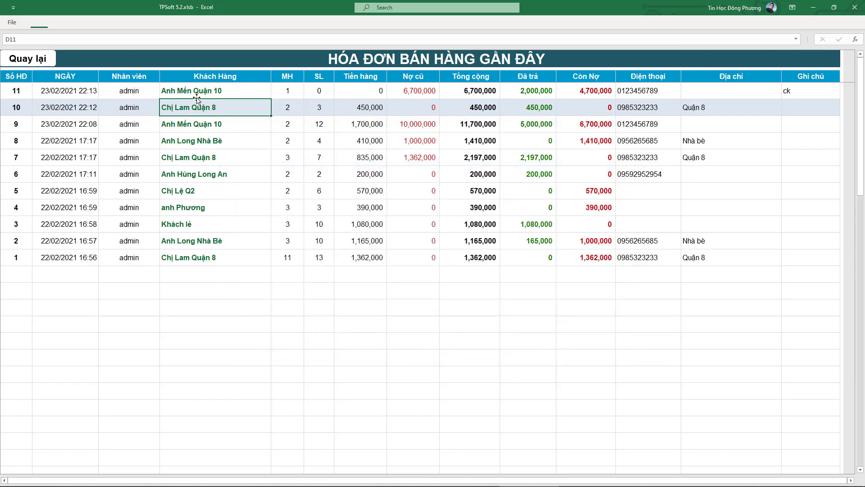
left_click(46, 68)
- Pick the existing customer and add Nho đen không hạt Mỹ, found by searching 'nho den', to the invoice
left_click(561, 124)
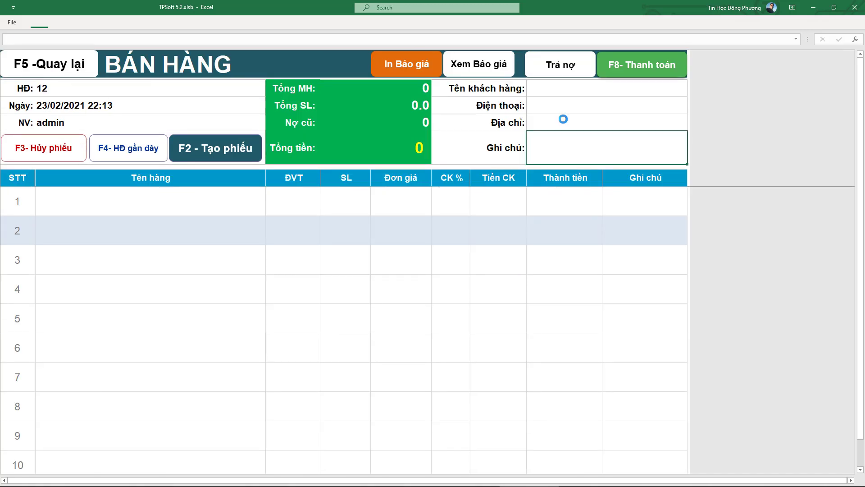
double_click(381, 229)
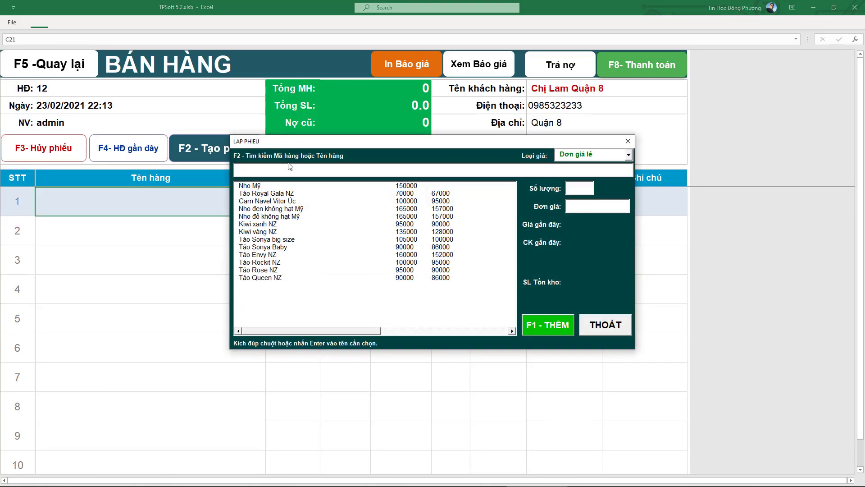
type("nho den")
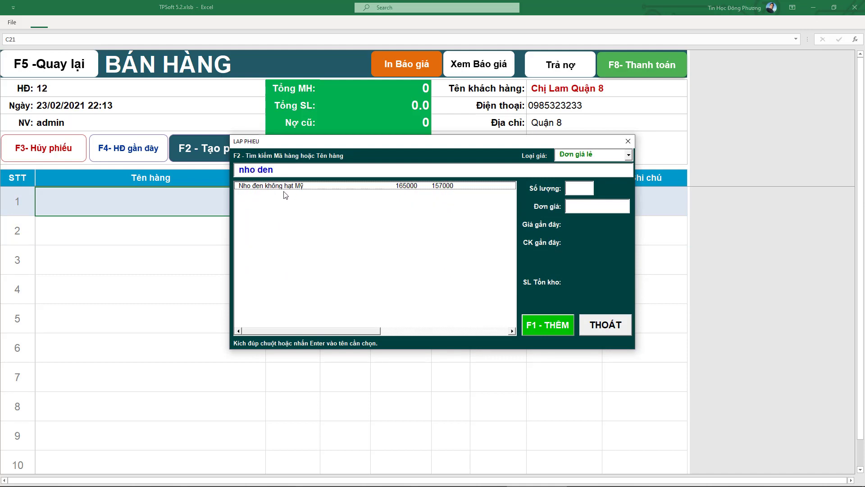
double_click(284, 190)
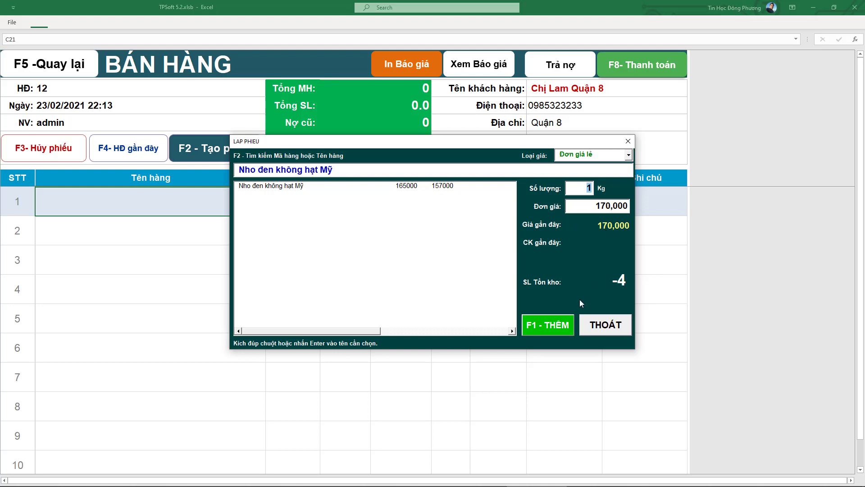
key("F1")
- Set the grapes' quantity to -1 so the line total becomes (170,000)
left_click(598, 328)
left_click(347, 209)
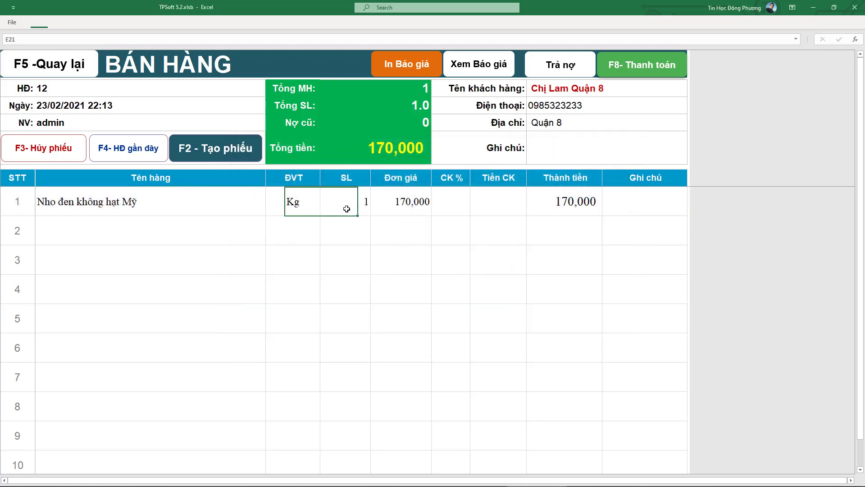
double_click(347, 207)
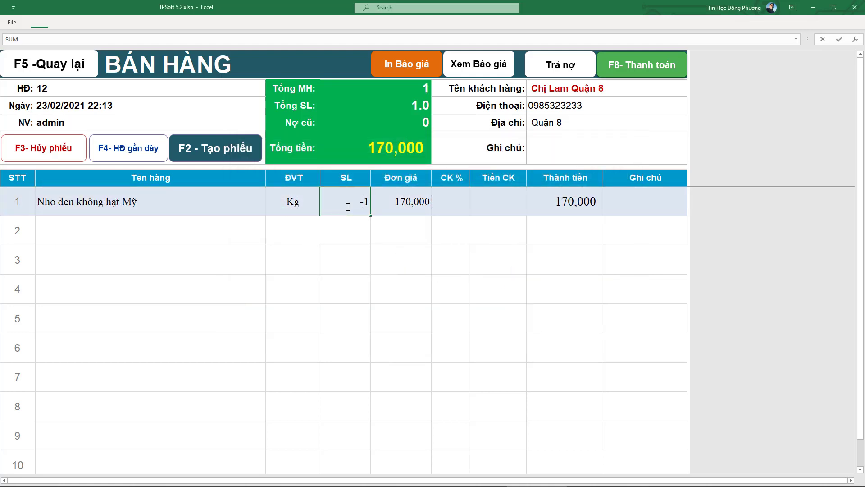
key("Return")
left_click(379, 195)
left_click(343, 202)
left_click(564, 205)
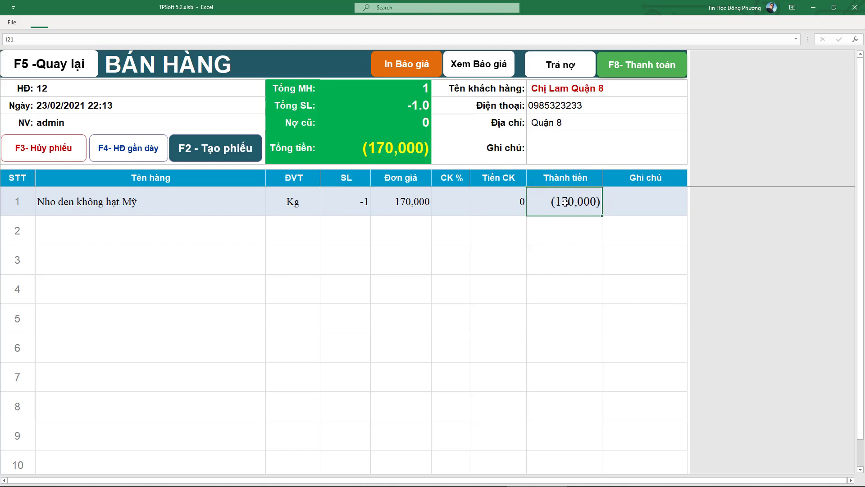
- Refund the full -170,000 with Trả đủ and save invoice 12 without printing
left_click(643, 72)
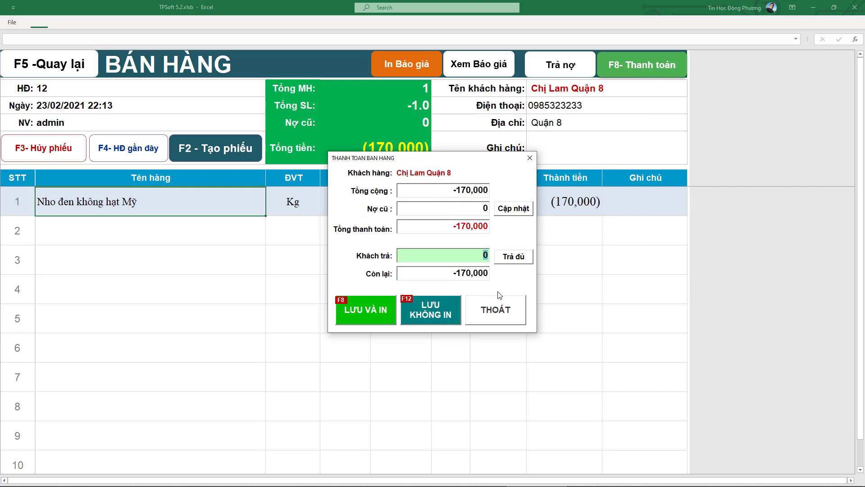
left_click(512, 256)
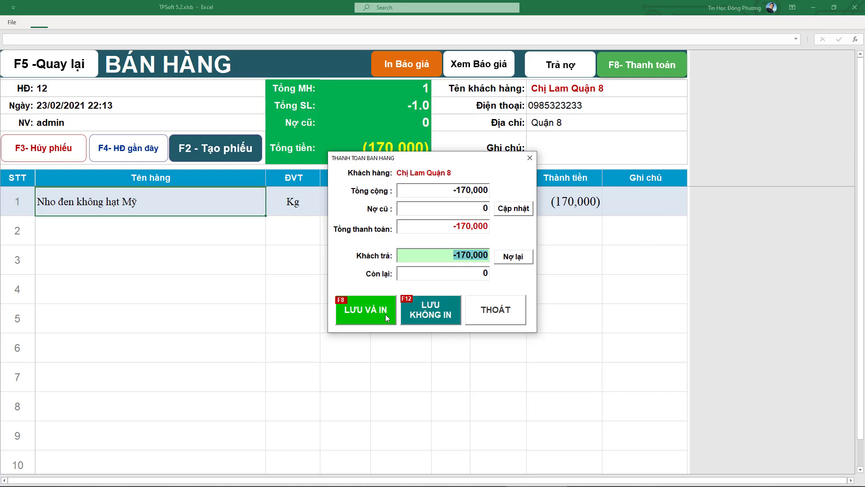
left_click(411, 314)
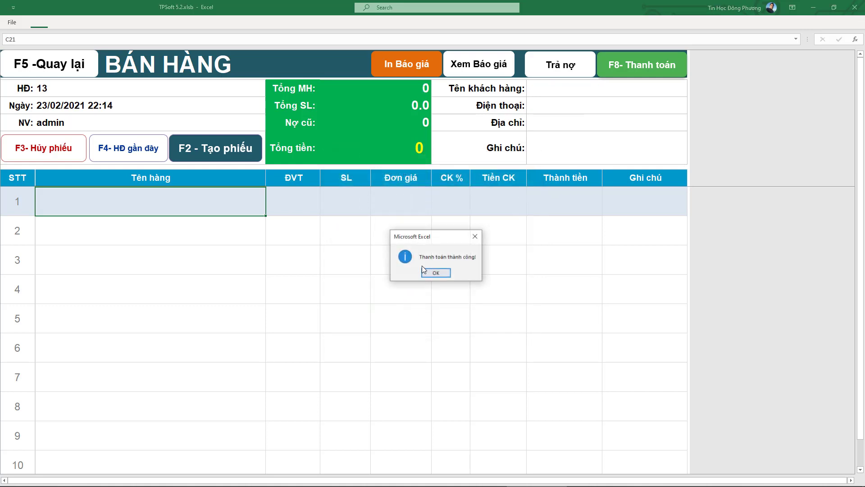
left_click(436, 272)
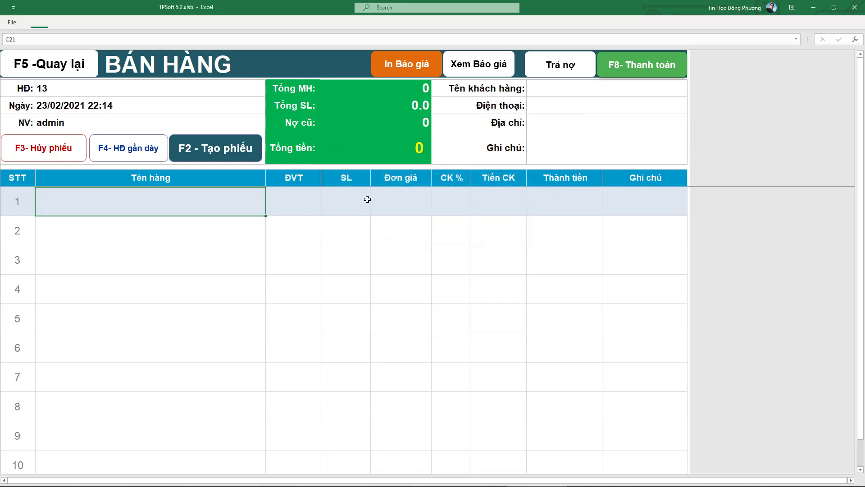
- Exit the BÁN HÀNG sheet with F5 - Quay lại, back to the TPSOFT v5.2 main menu
left_click(407, 202)
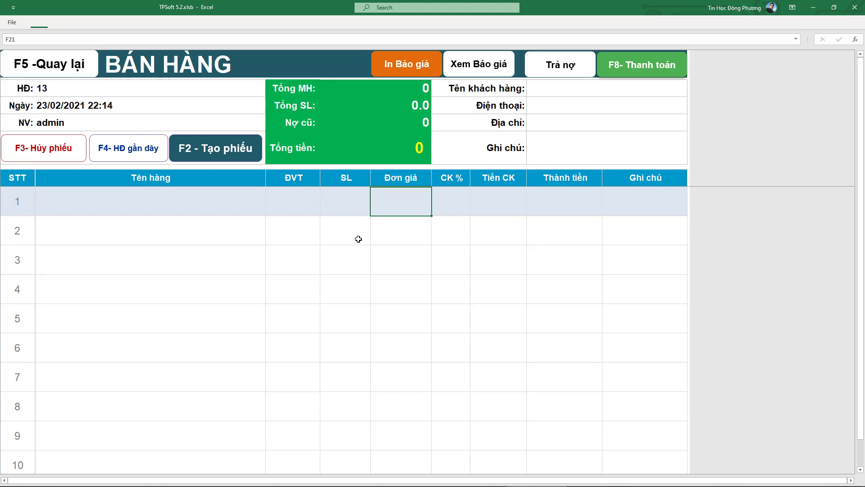
left_click(335, 229)
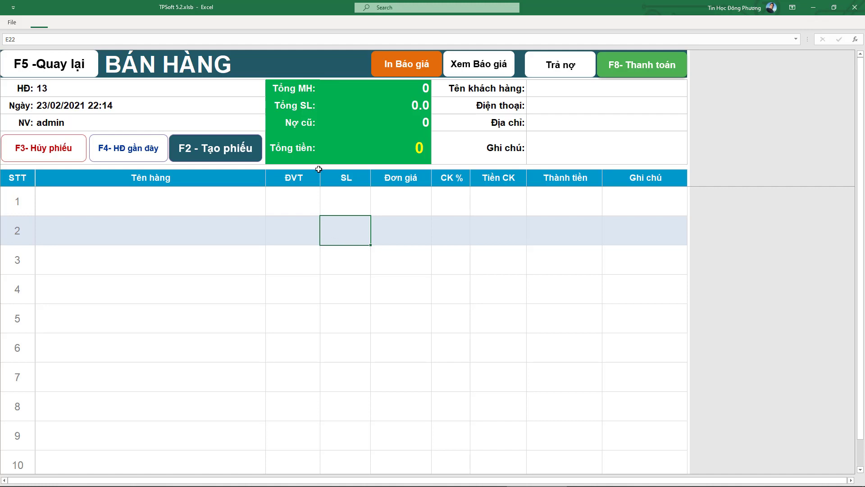
left_click(58, 66)
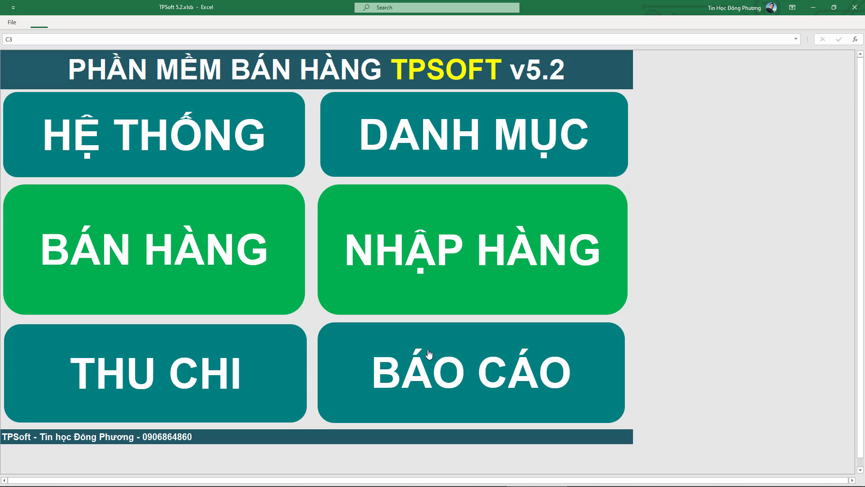
left_click(478, 261)
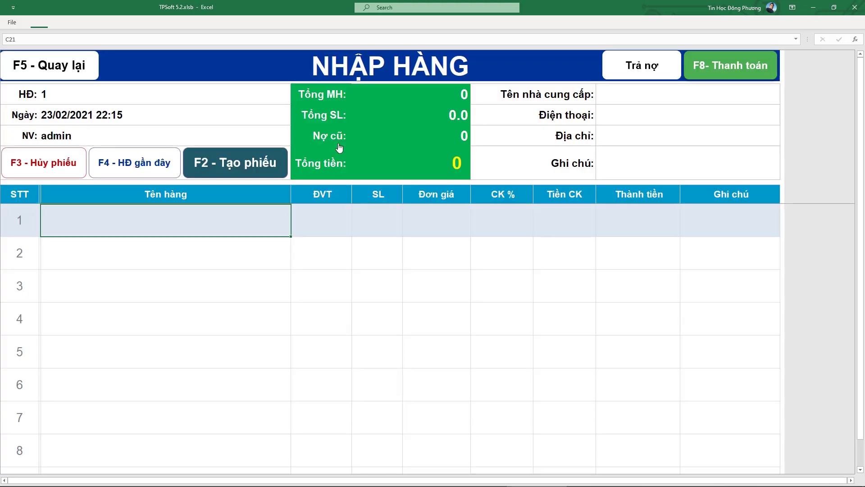
left_click(496, 273)
left_click(69, 74)
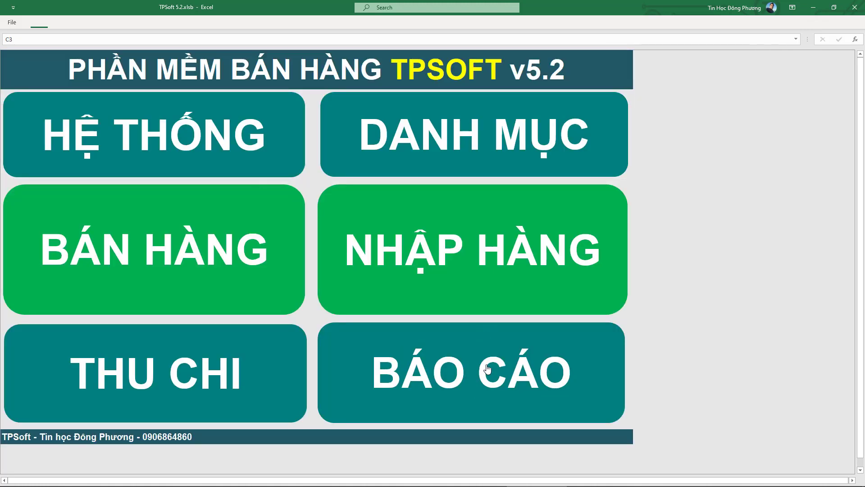
- Load the HÓA ĐƠN BÁN HÀNG report for 23/02/21, showing invoices 9–12 with invoice 9 at 11,700,000
left_click(449, 365)
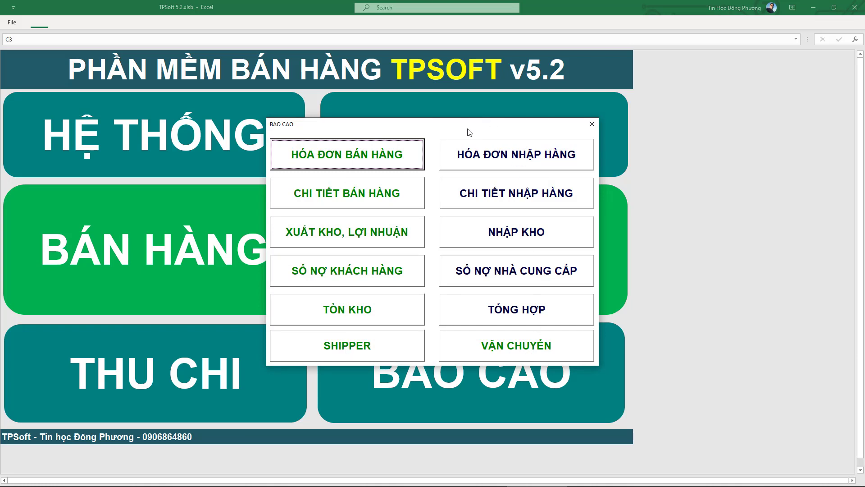
left_click(347, 156)
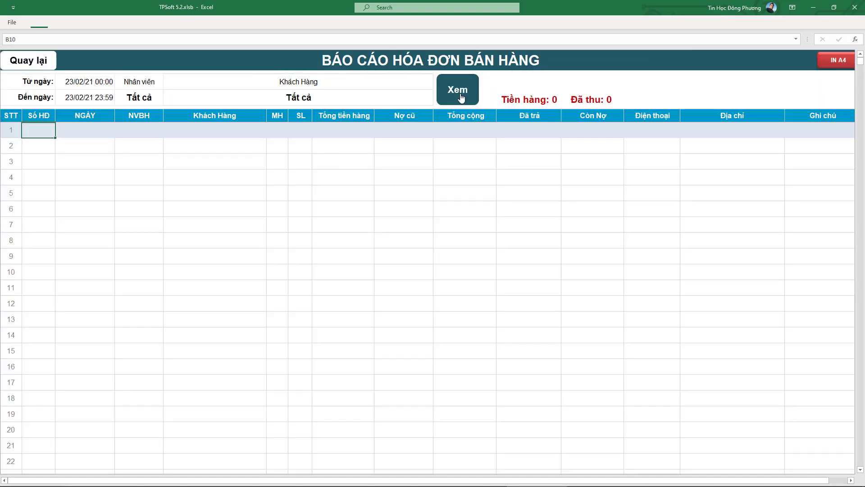
left_click(460, 96)
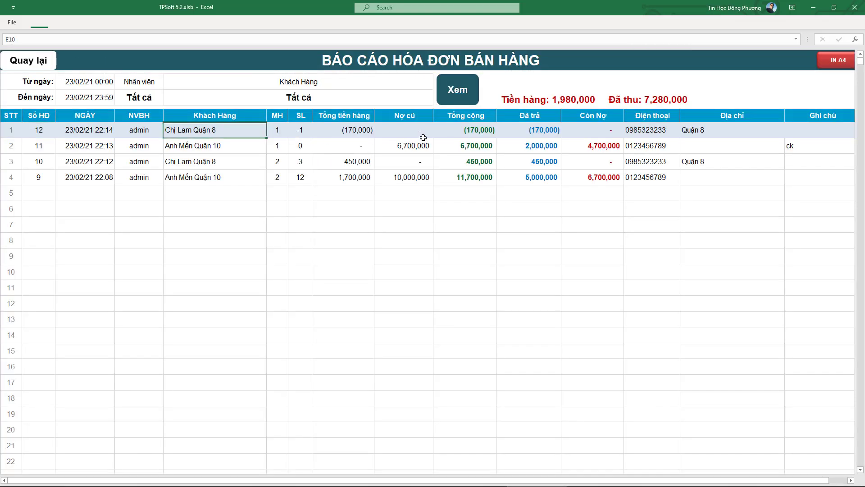
left_click(442, 176)
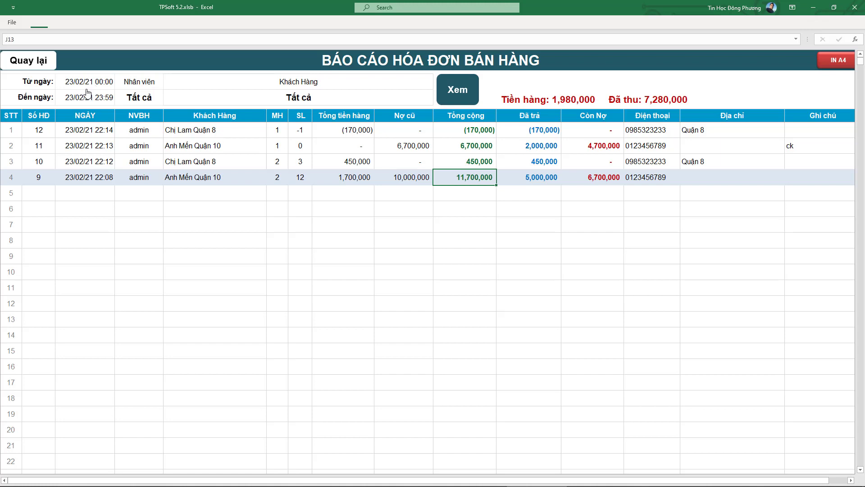
- Set the report's start date to 01/01/21 so all 12 invoices load, totalling 7,992,000 goods
left_click(87, 93)
left_click(355, 243)
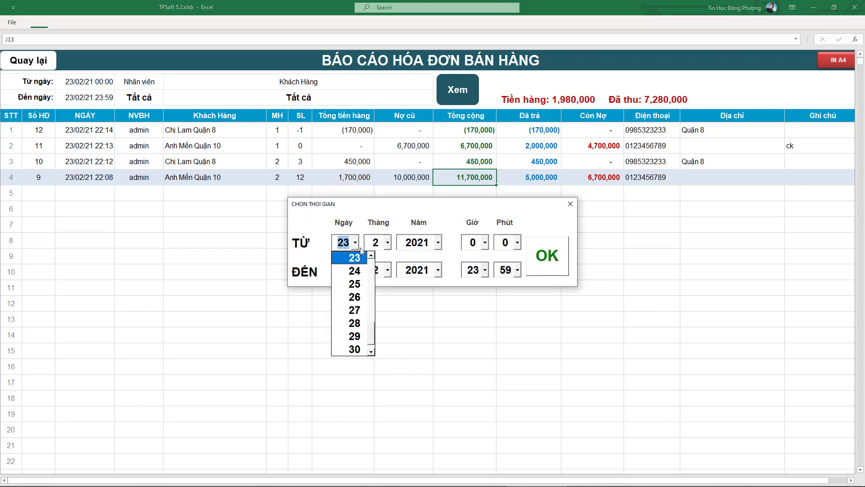
left_click(371, 255)
left_click(370, 255)
left_click(371, 256)
left_click(387, 243)
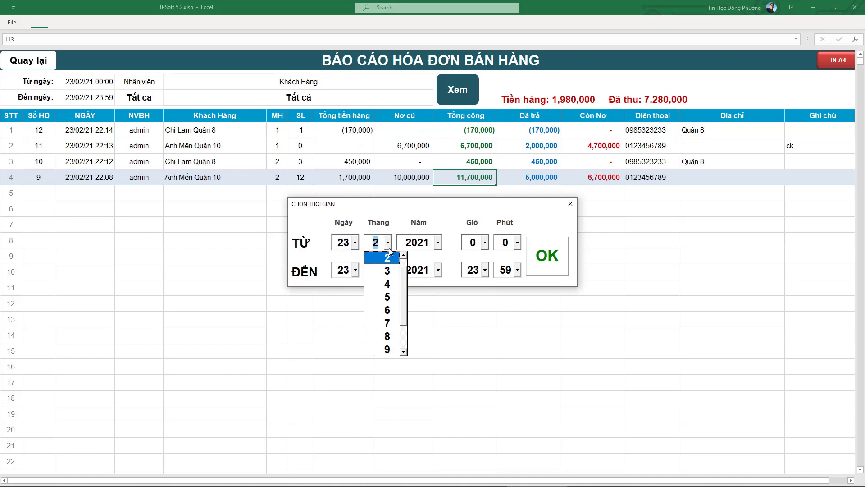
left_click(403, 255)
left_click(382, 255)
left_click(356, 243)
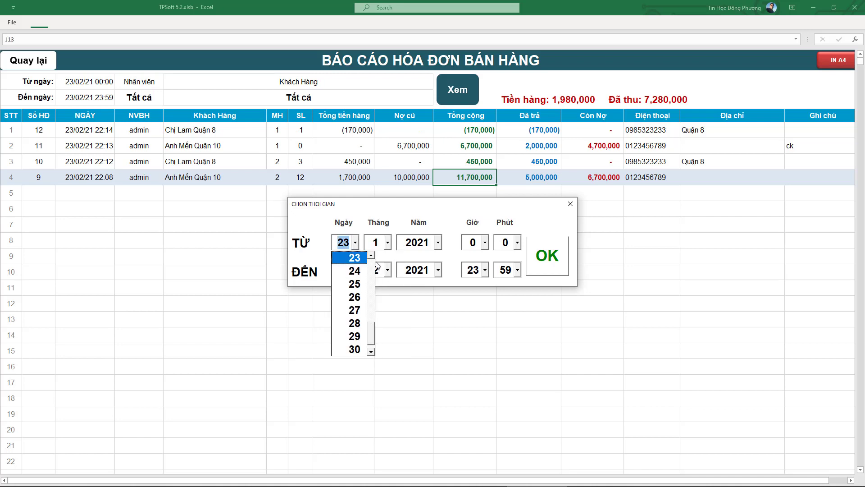
left_click_drag(373, 334, 373, 270)
left_click(352, 259)
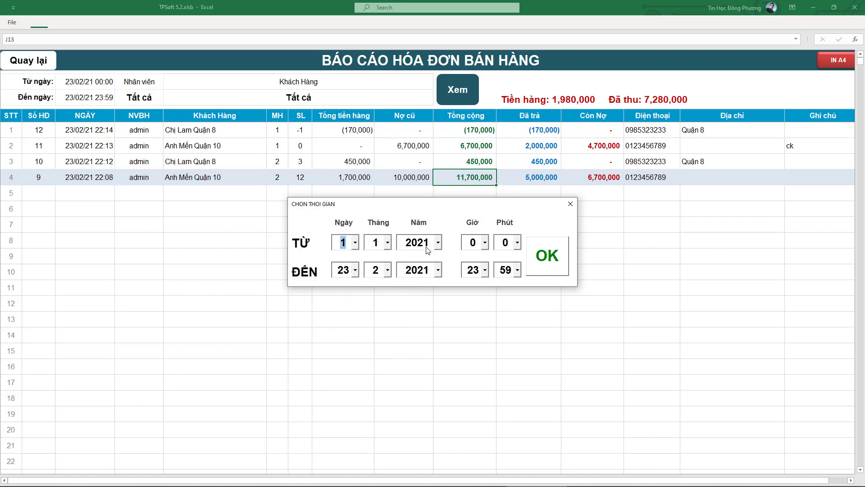
left_click(543, 265)
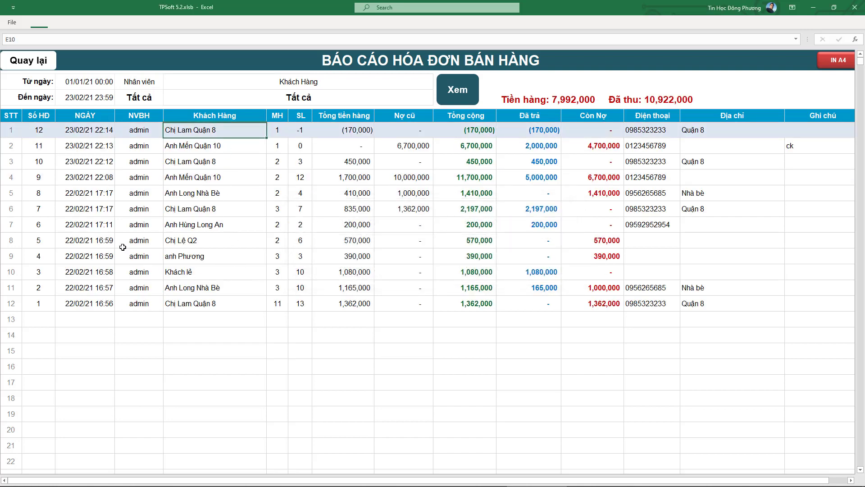
left_click(138, 97)
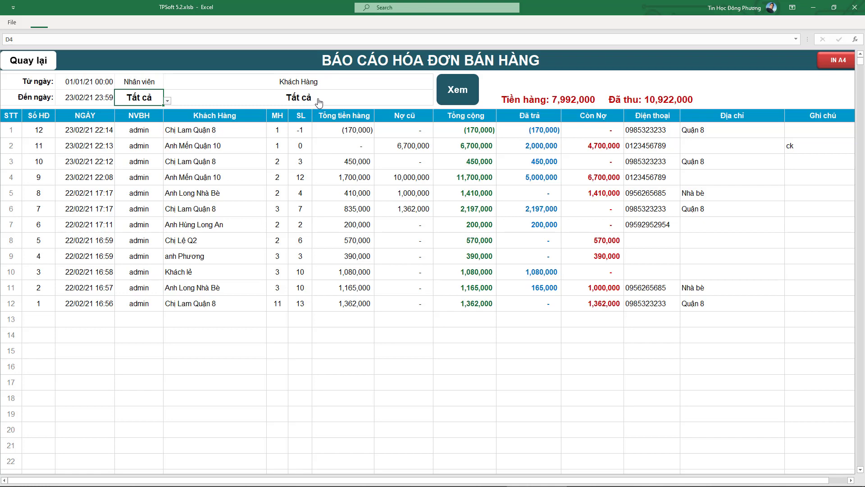
- Filter the invoice report to one customer and check its invoice totals, payments and outstanding debt
left_click(320, 100)
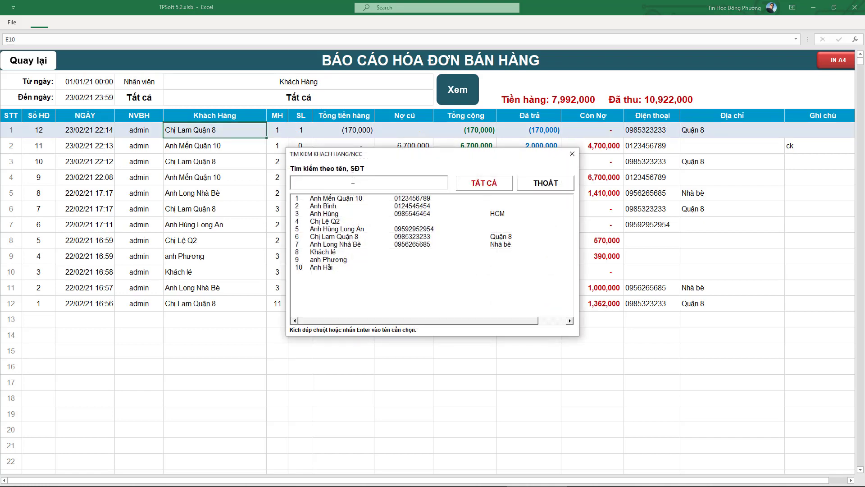
left_click(329, 237)
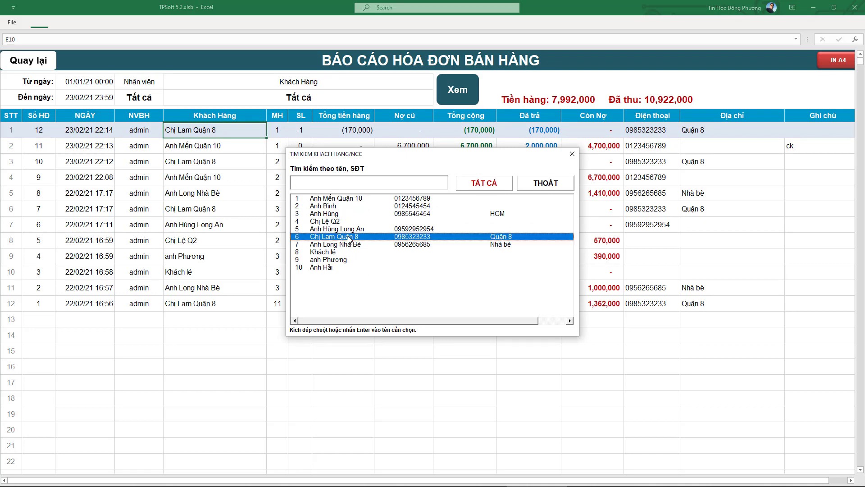
double_click(349, 239)
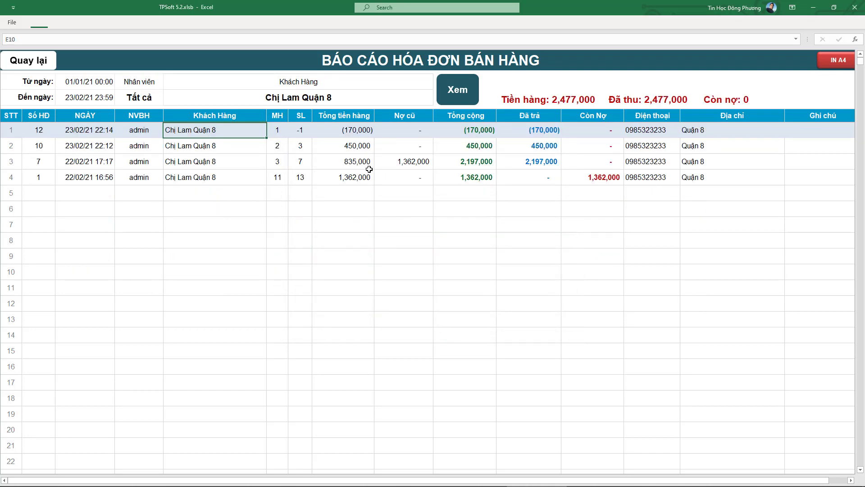
left_click(227, 186)
left_click(472, 133)
left_click(490, 148)
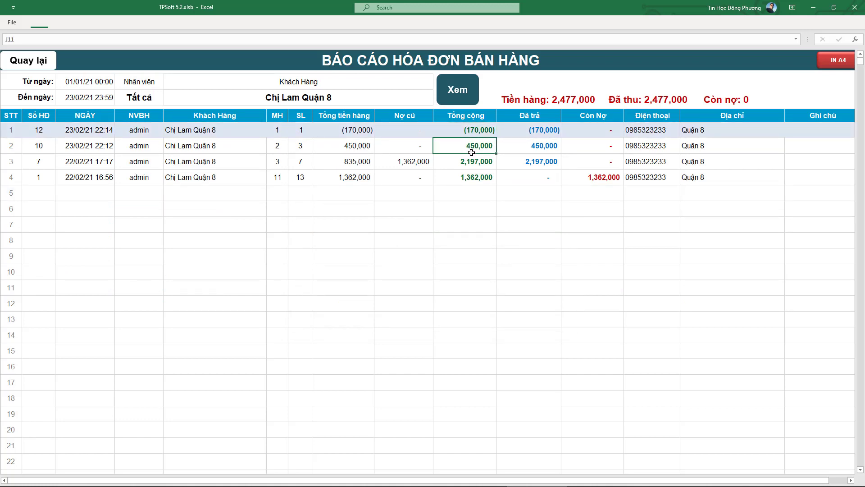
left_click(534, 142)
left_click(588, 139)
key("Down")
key("Down")
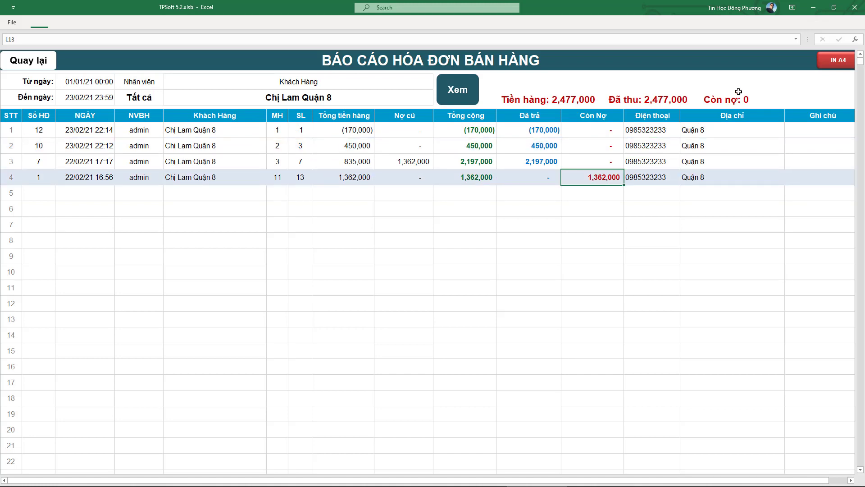
- Filter to a second customer, check both invoices' previous debt, paid and owed amounts, then leave
left_click(338, 87)
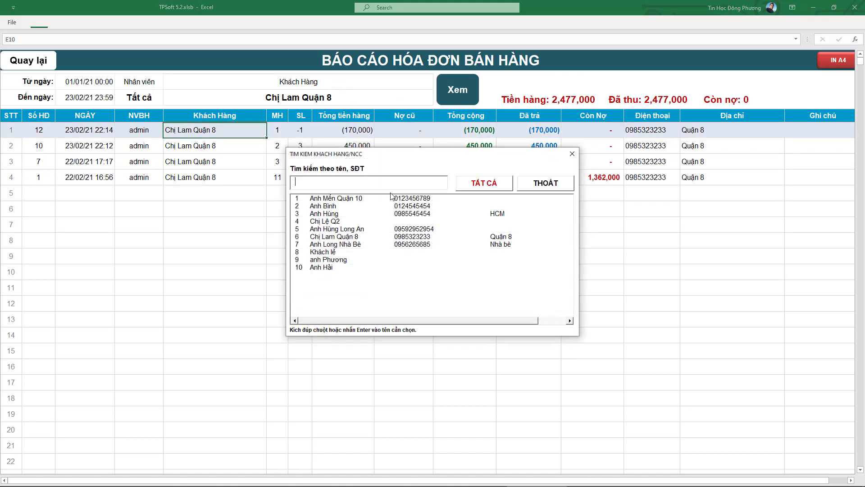
double_click(340, 199)
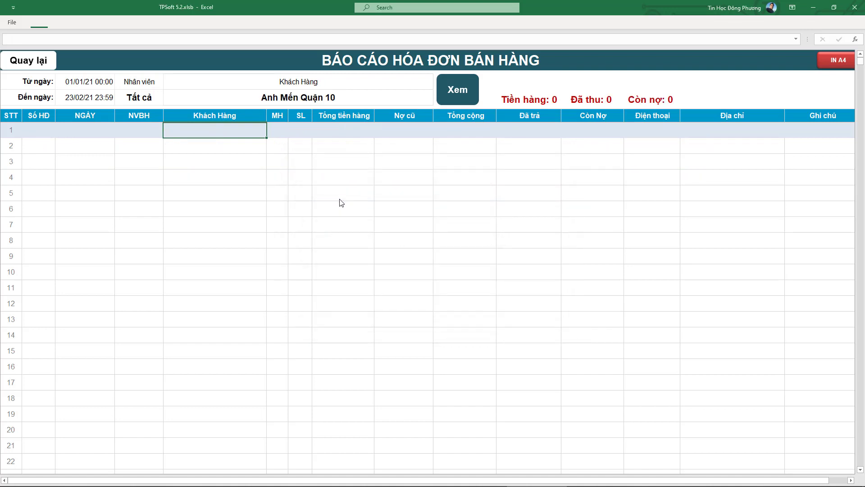
left_click(80, 143)
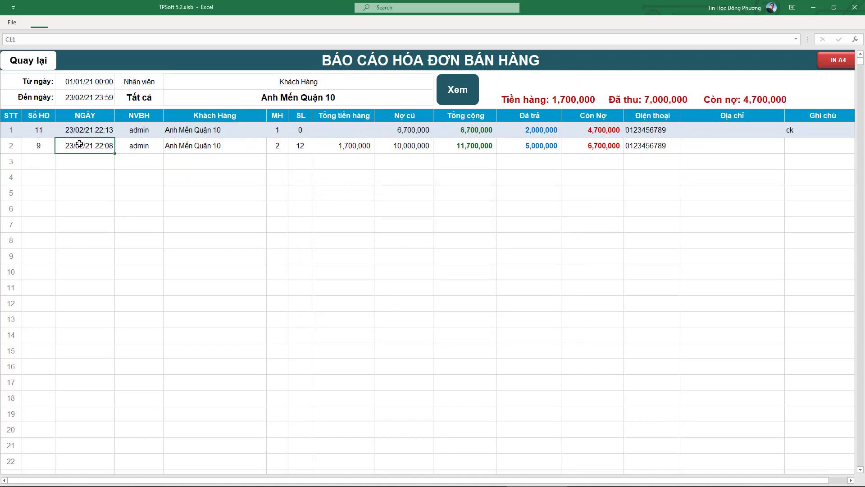
left_click(229, 151)
left_click(47, 144)
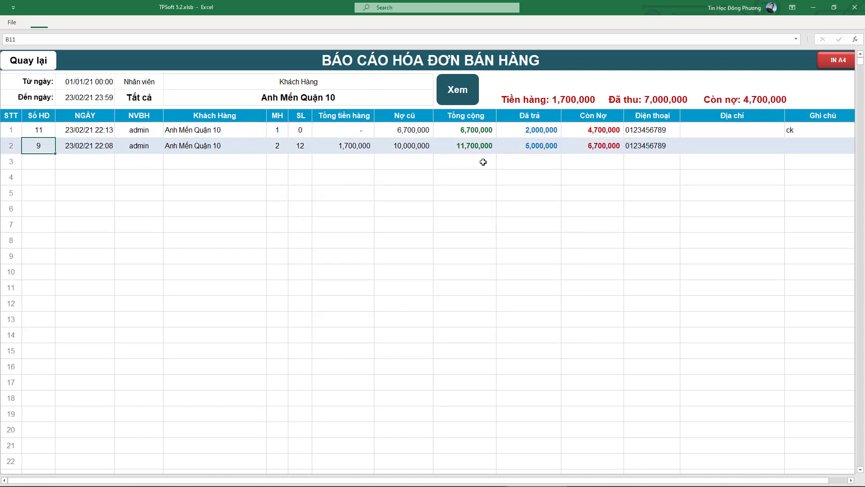
left_click(540, 149)
left_click(589, 152)
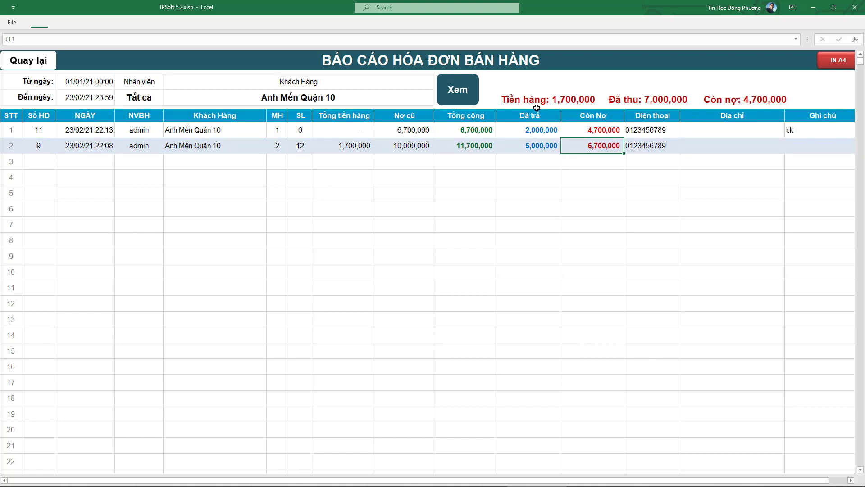
left_click(405, 129)
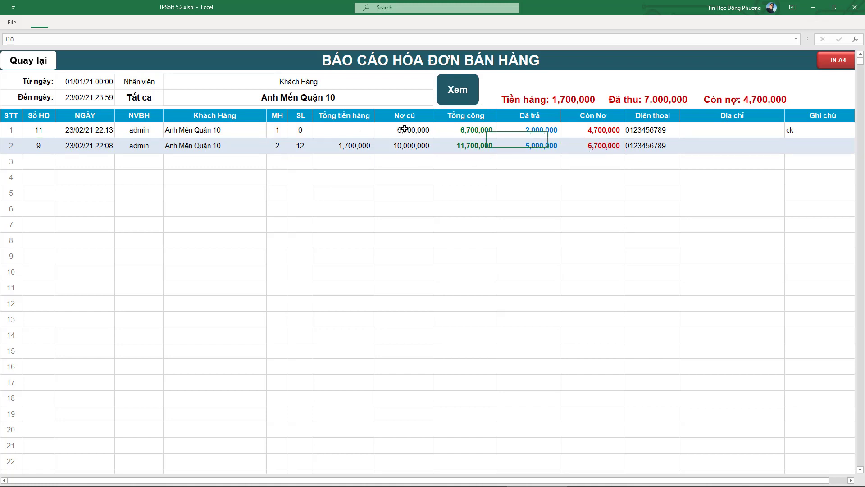
left_click(466, 131)
left_click(536, 128)
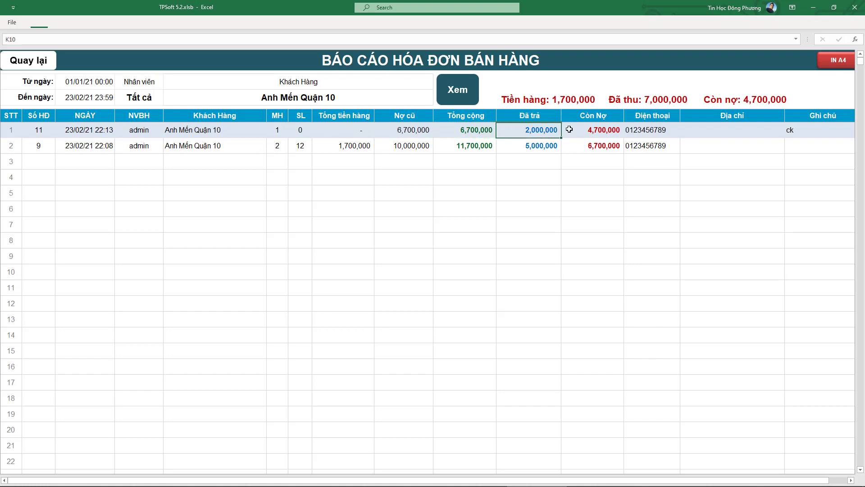
left_click(592, 131)
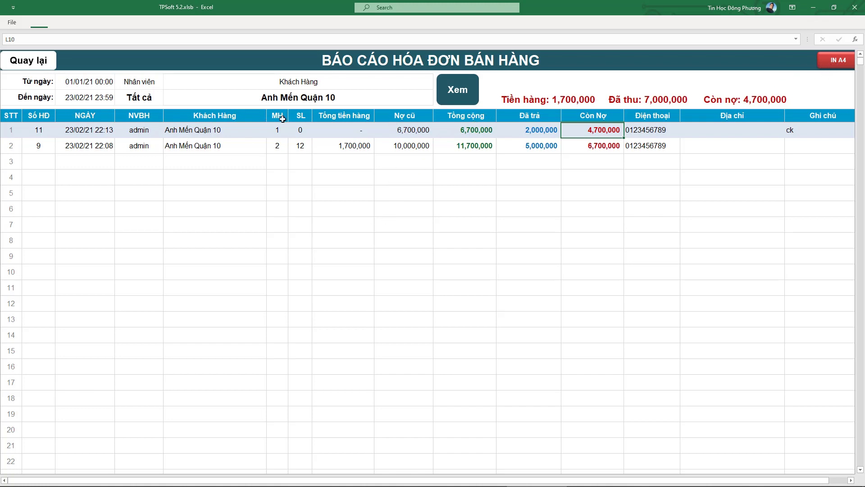
left_click(21, 60)
- Open the detailed sales report with its start month set to 1 and load the sales details
left_click(464, 365)
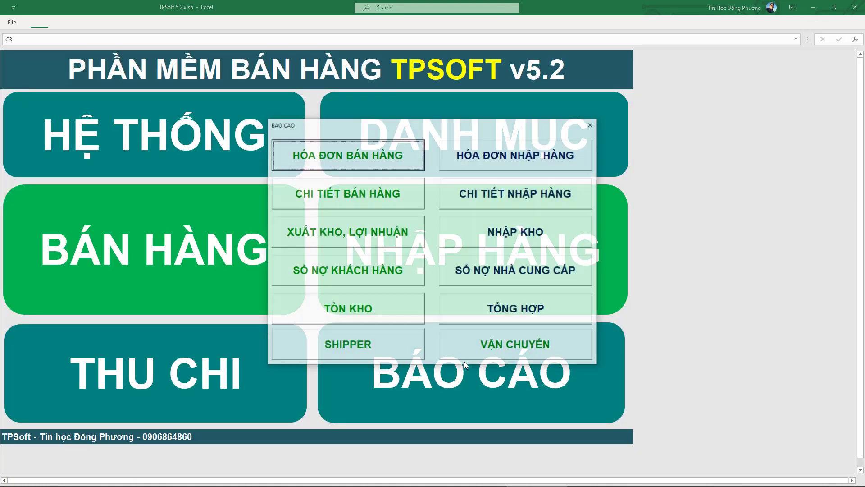
left_click(351, 201)
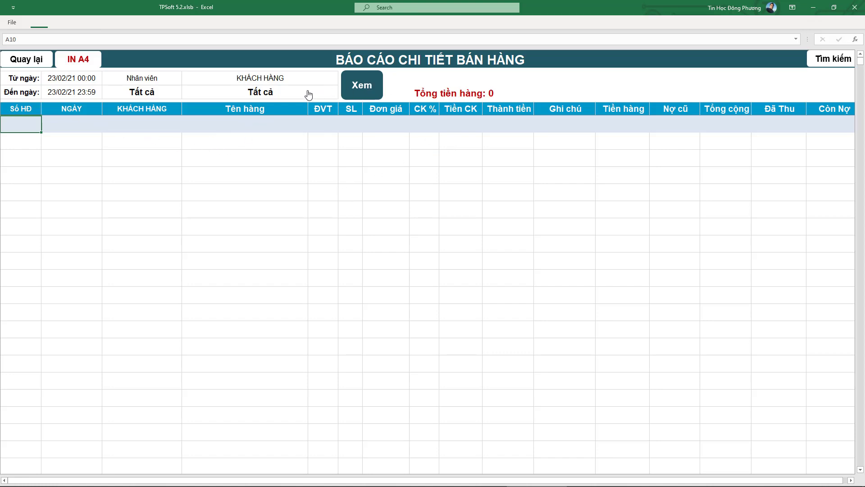
left_click(66, 86)
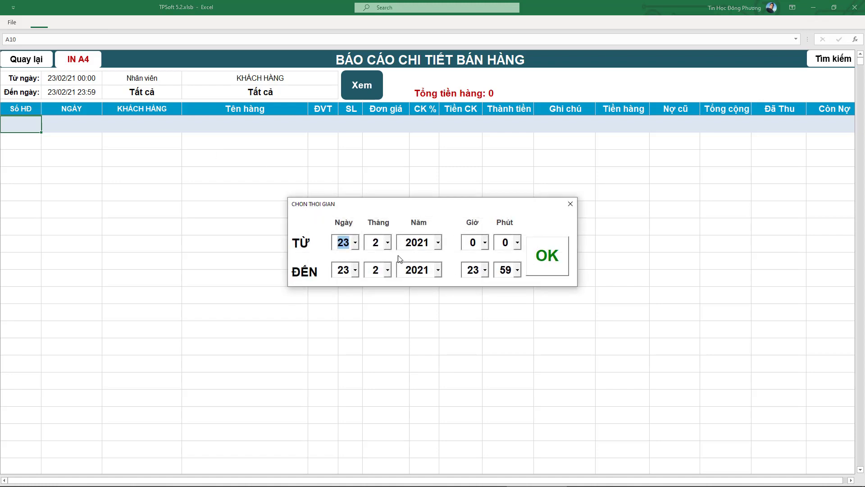
left_click(355, 243)
left_click(371, 256)
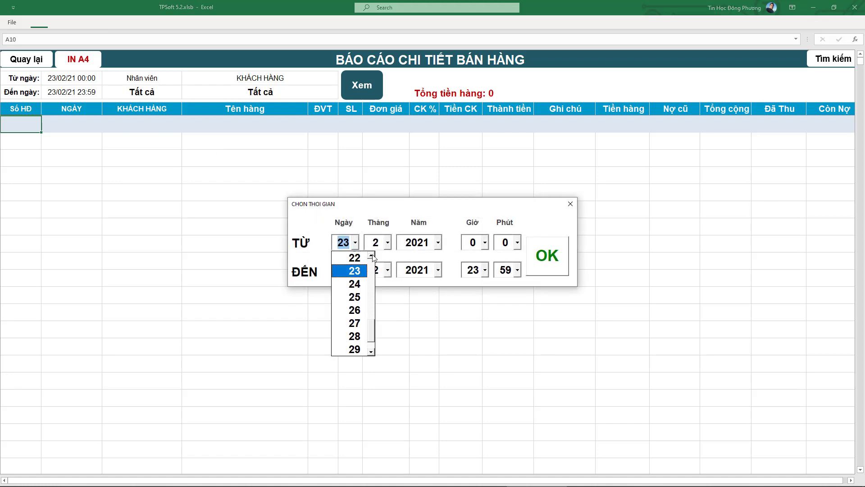
left_click(388, 243)
left_click(404, 256)
left_click(376, 257)
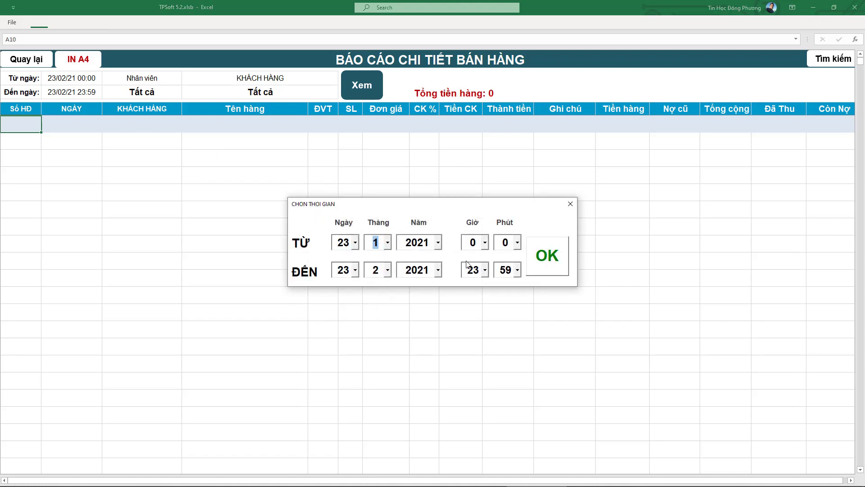
left_click(529, 262)
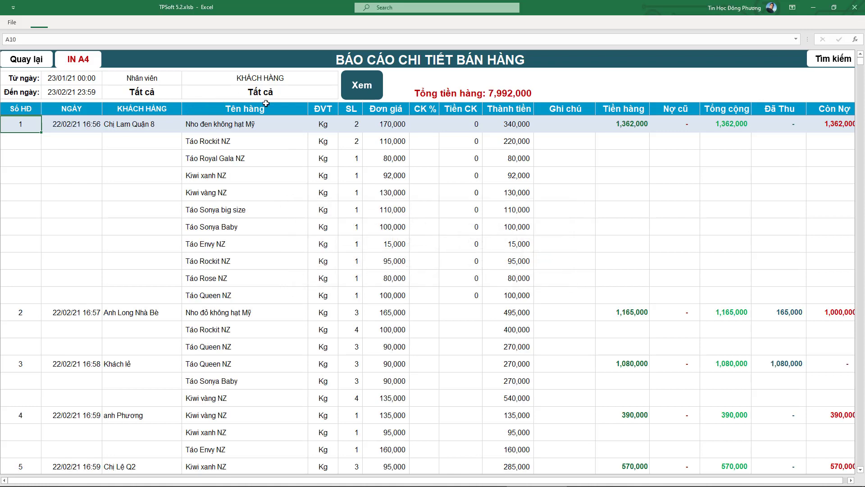
- Scroll through the sales detail report and inspect the item lines of the first three invoices
scroll(286, 226, "down", 1)
scroll(321, 230, "down", 2)
scroll(320, 230, "up", 1)
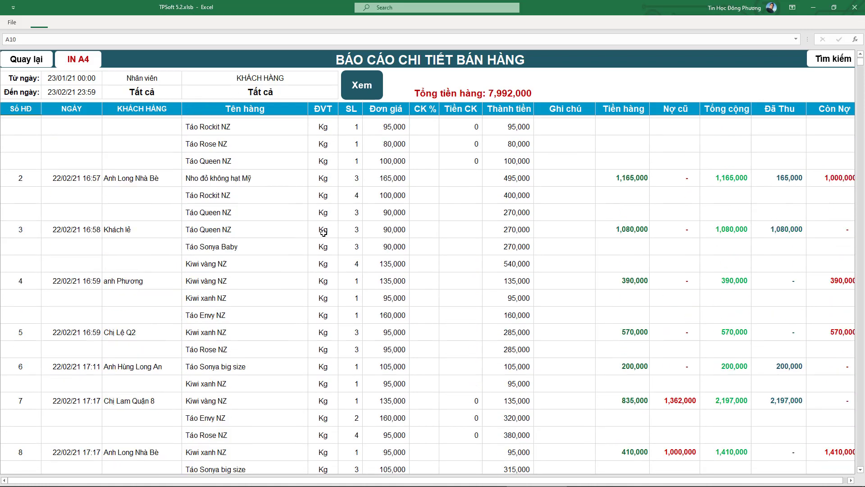
scroll(323, 228, "up", 2)
scroll(293, 216, "down", 2)
scroll(270, 220, "down", 1)
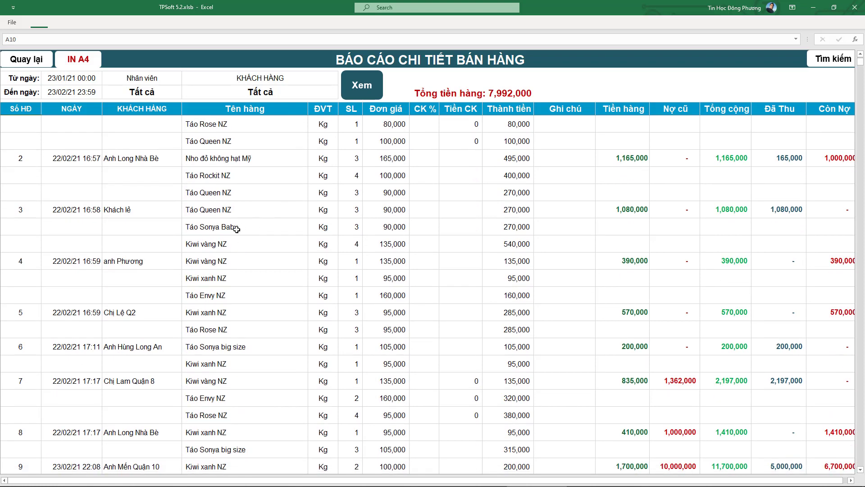
scroll(225, 234, "up", 3)
left_click(233, 195)
left_click(152, 323)
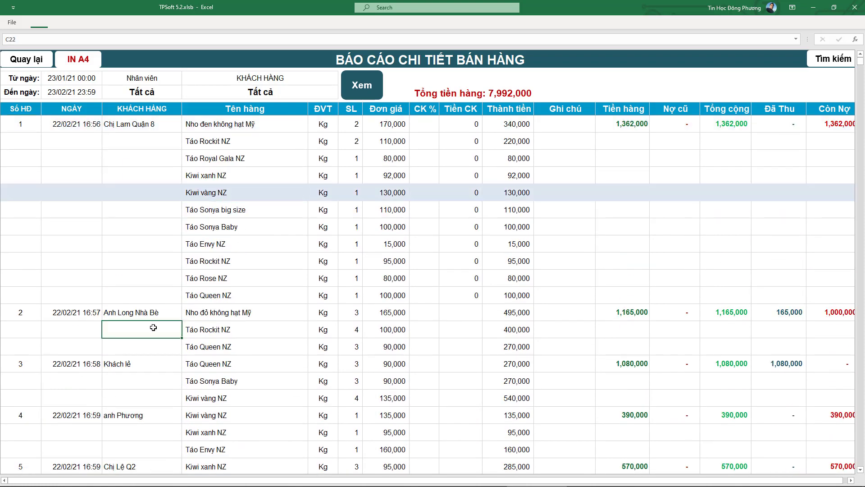
left_click(273, 329)
left_click(209, 317)
left_click(216, 360)
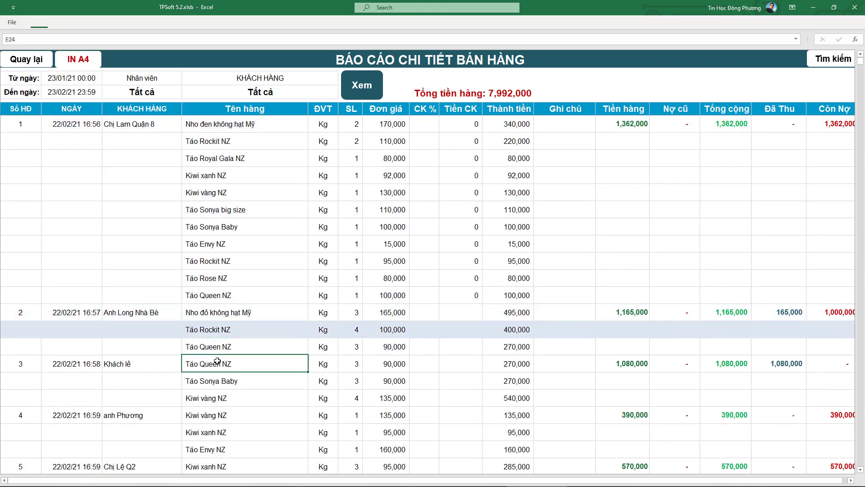
- Check invoice 2's payment amounts and remaining debt
left_click(616, 313)
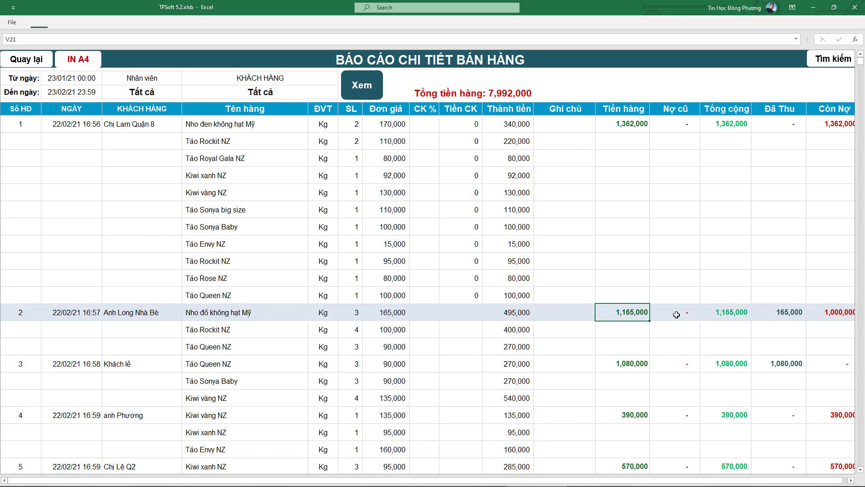
left_click(677, 315)
left_click(729, 318)
left_click(777, 319)
left_click(835, 317)
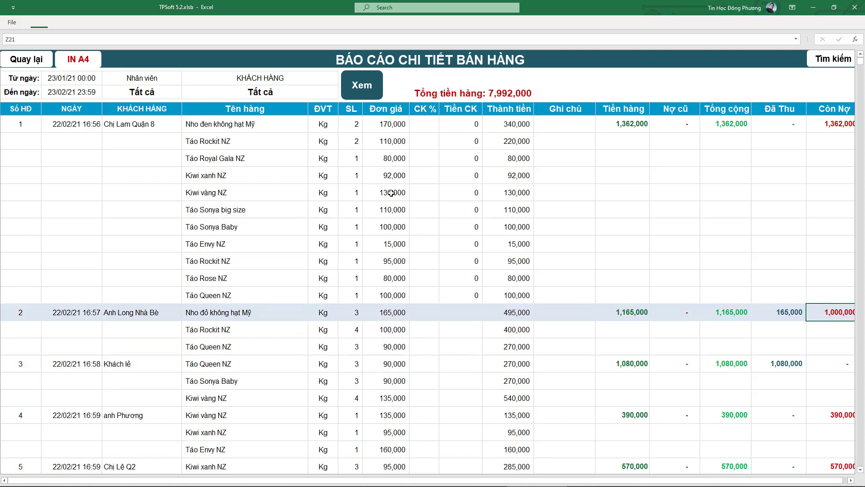
- Filter the sales detail report to a single customer and review invoice 10's totals
left_click(298, 92)
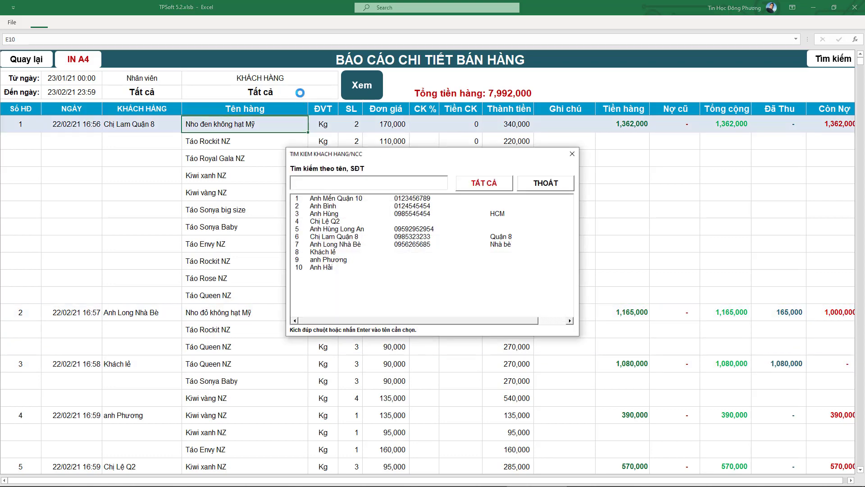
double_click(344, 237)
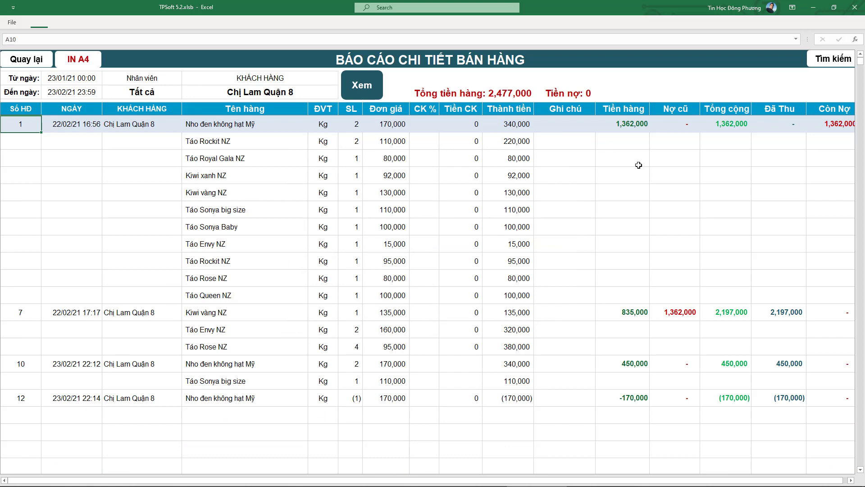
left_click(547, 361)
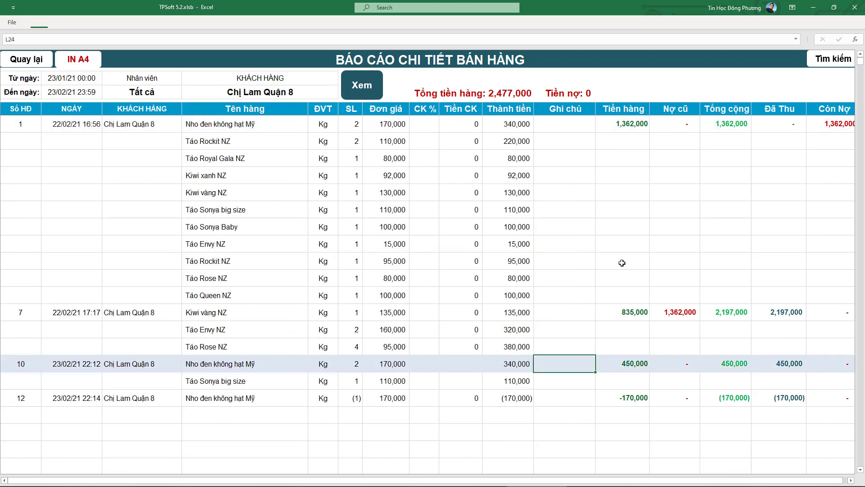
- Go back to the main menu and open the Xuất kho, lợi nhuận report
left_click(35, 63)
left_click(400, 349)
left_click(343, 235)
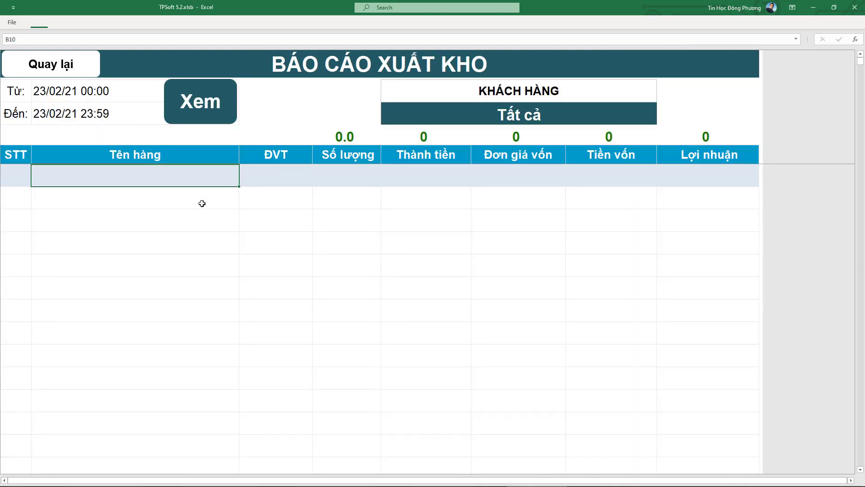
- Load the 23/02/21 stock-out report and check quantities sold, including Nho đen không hạt Mỹ
left_click(202, 235)
left_click(200, 108)
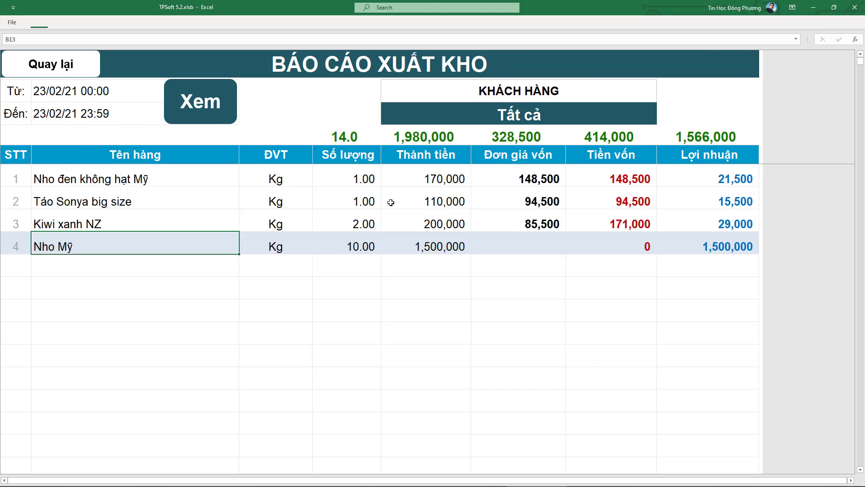
left_click(187, 205)
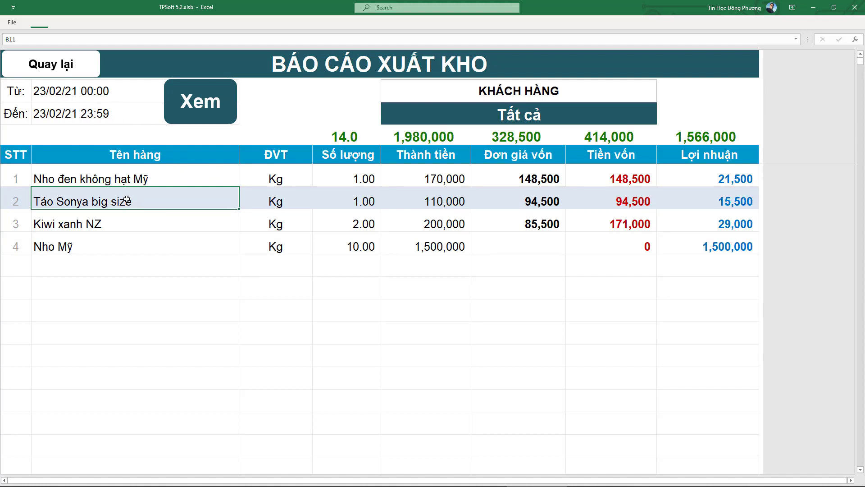
left_click(245, 183)
left_click(359, 195)
left_click(364, 182)
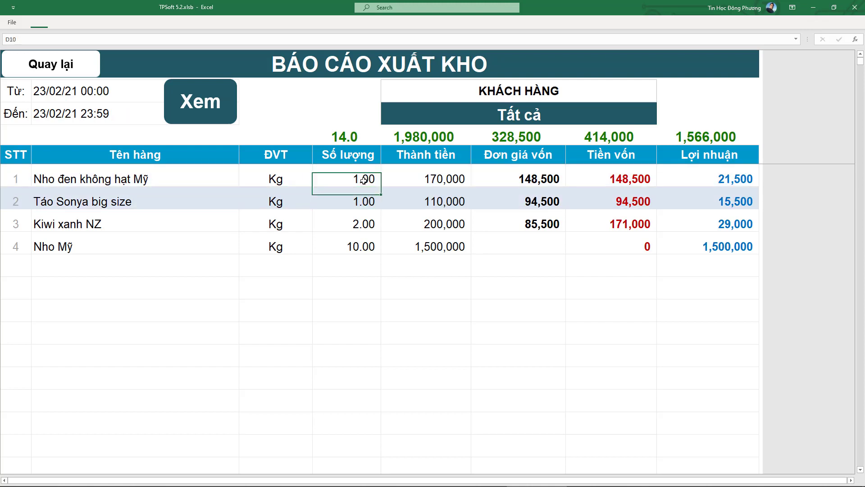
- Check cost prices and profits for Nho đen, Kiwi xanh NZ, Táo Sonya big size and Nho Mỹ
left_click(423, 185)
left_click(538, 185)
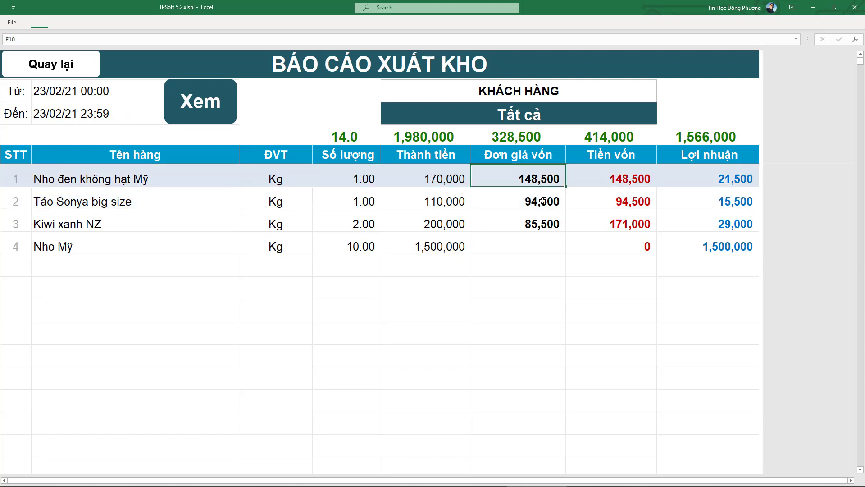
left_click(543, 231)
left_click(608, 201)
left_click(711, 192)
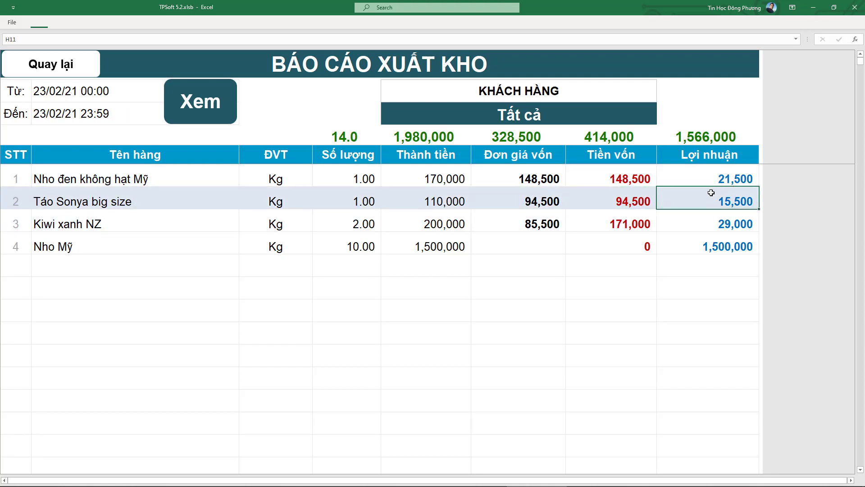
left_click(719, 236)
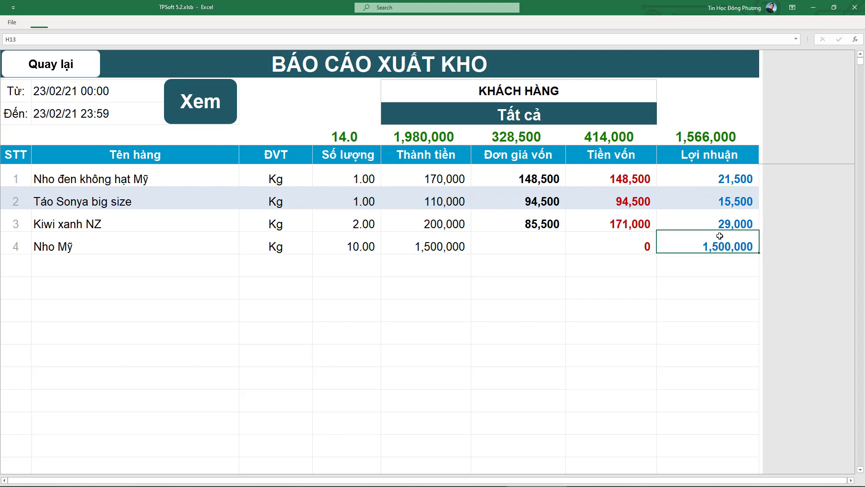
left_click(618, 246)
left_click(712, 244)
left_click(718, 185)
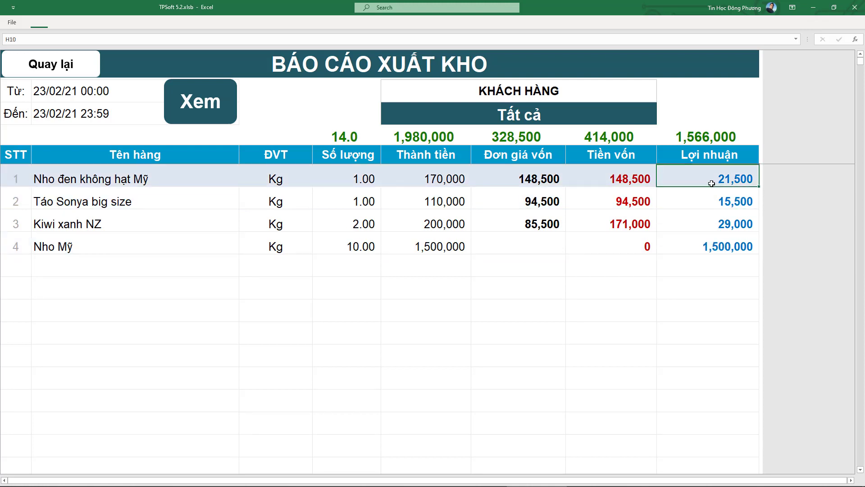
- Limit the stock-out report to one customer and review its purchased items and profit
left_click(544, 116)
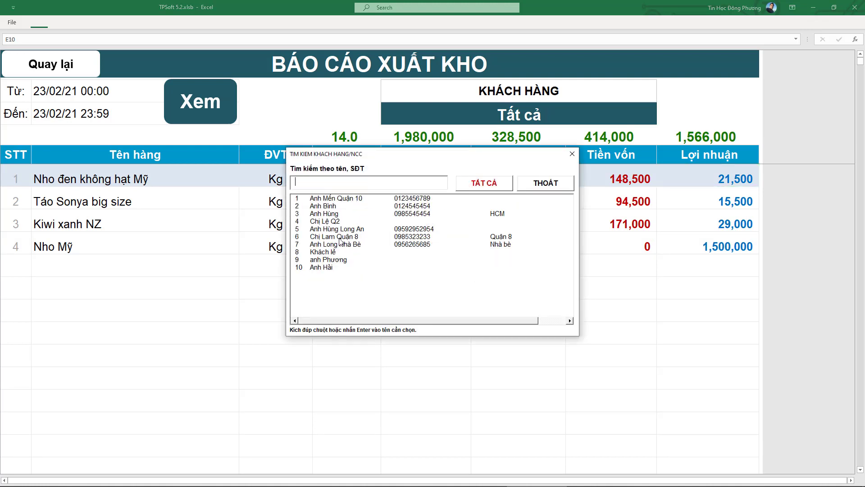
double_click(339, 237)
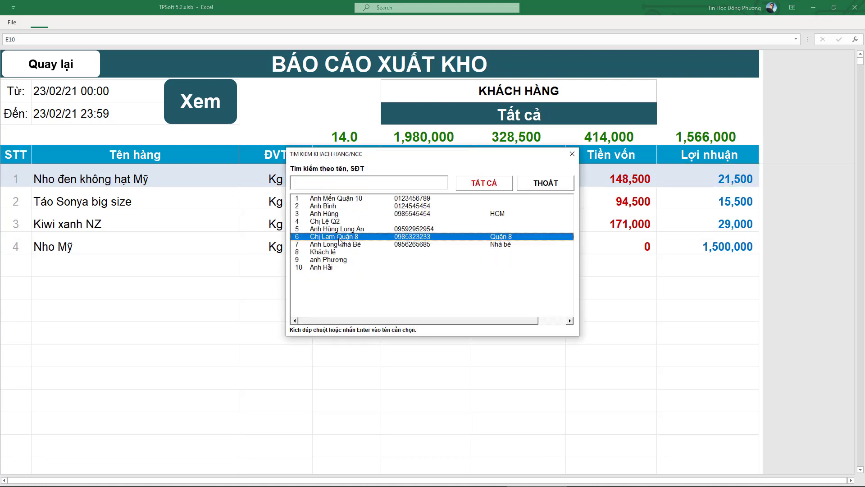
left_click(135, 180)
left_click(149, 198)
left_click(149, 180)
left_click(148, 196)
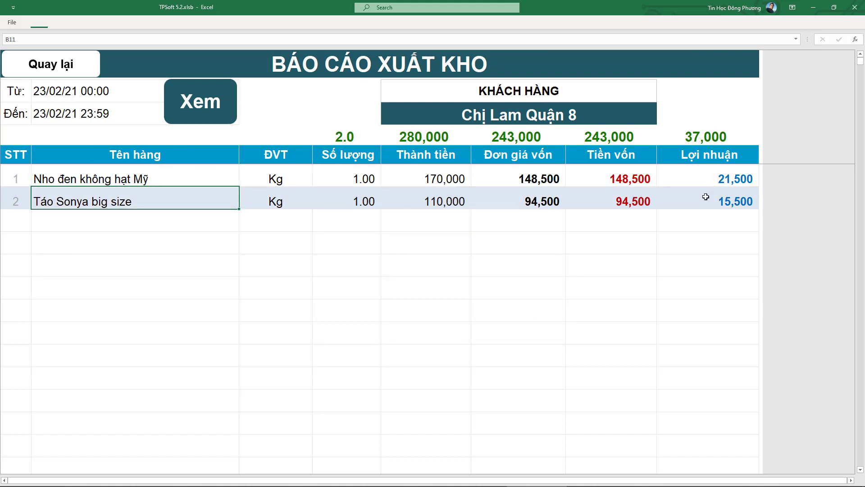
left_click(734, 212)
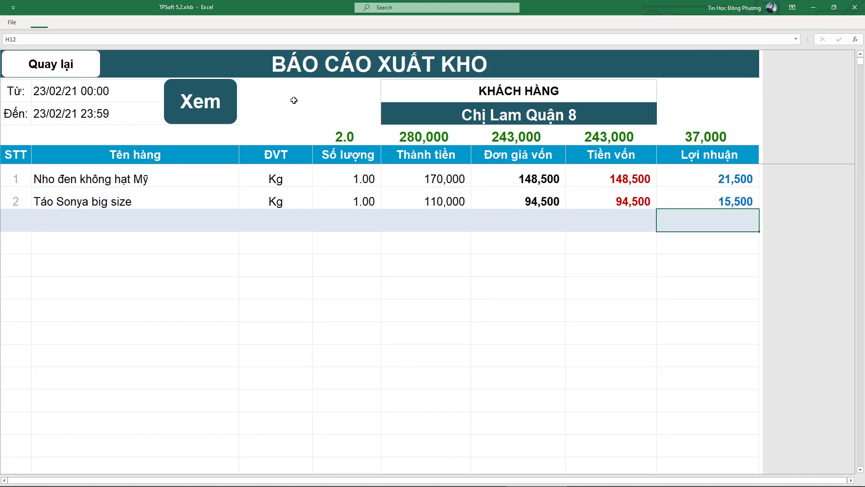
- Reset the report to all customers (Tất cả), then return to the main menu's report list
left_click(486, 118)
left_click(474, 187)
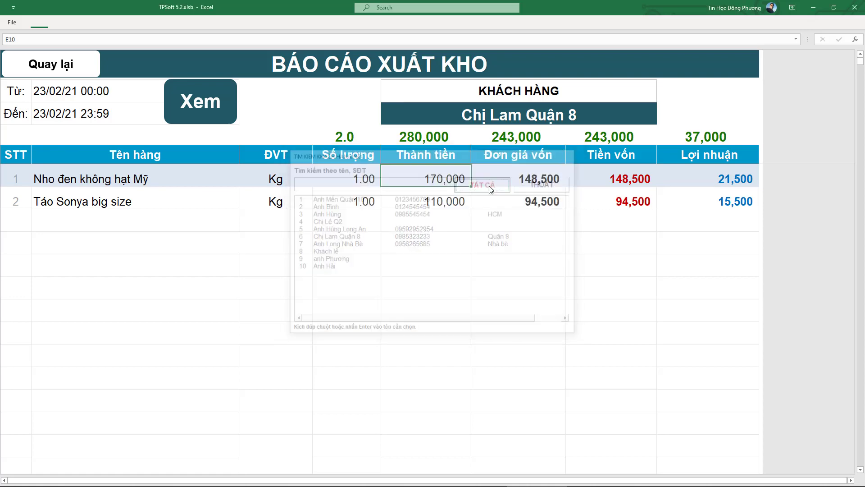
left_click(480, 219)
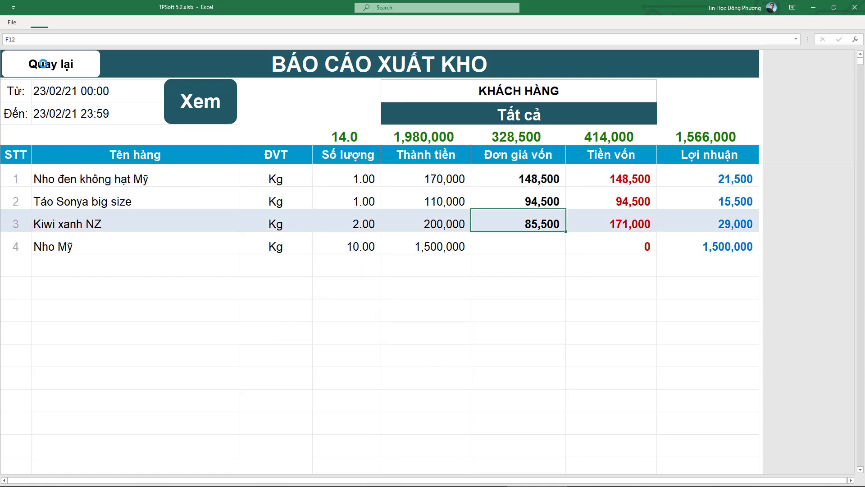
left_click(44, 64)
left_click(487, 372)
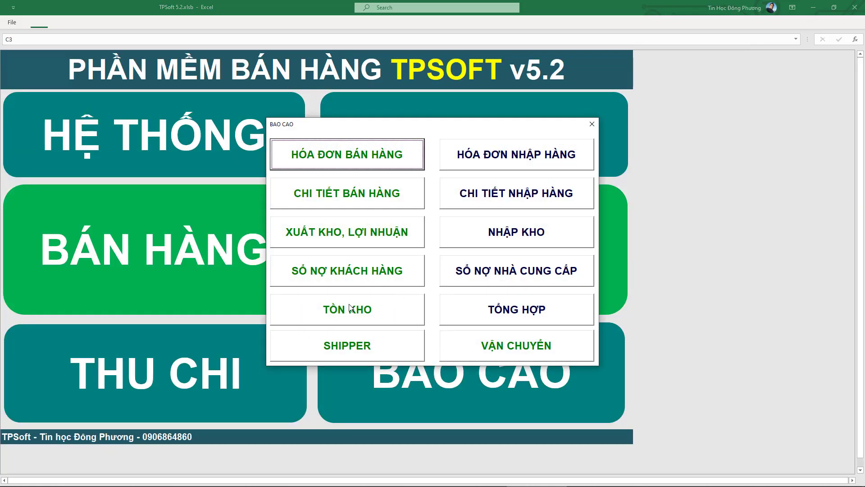
left_click(342, 272)
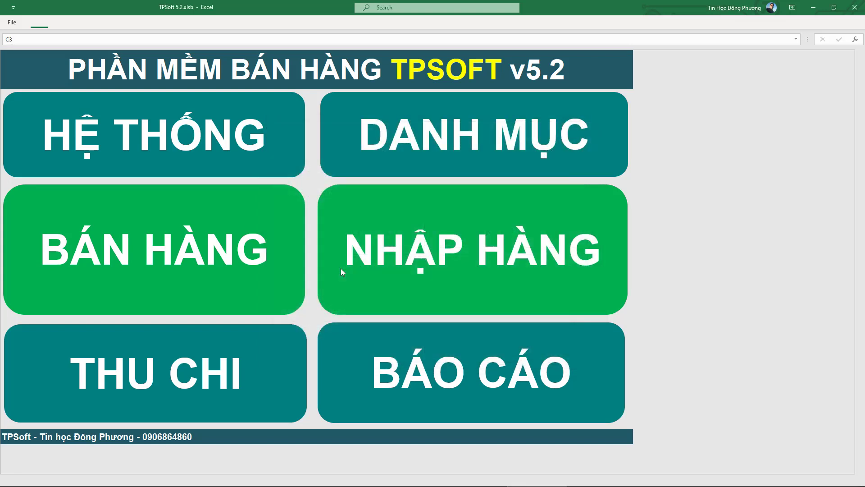
left_click(125, 195)
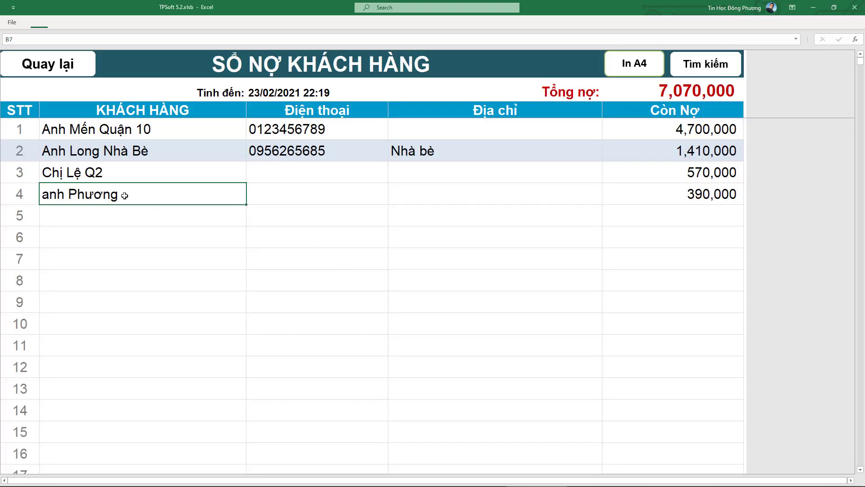
left_click(633, 193)
left_click(659, 169)
left_click(667, 155)
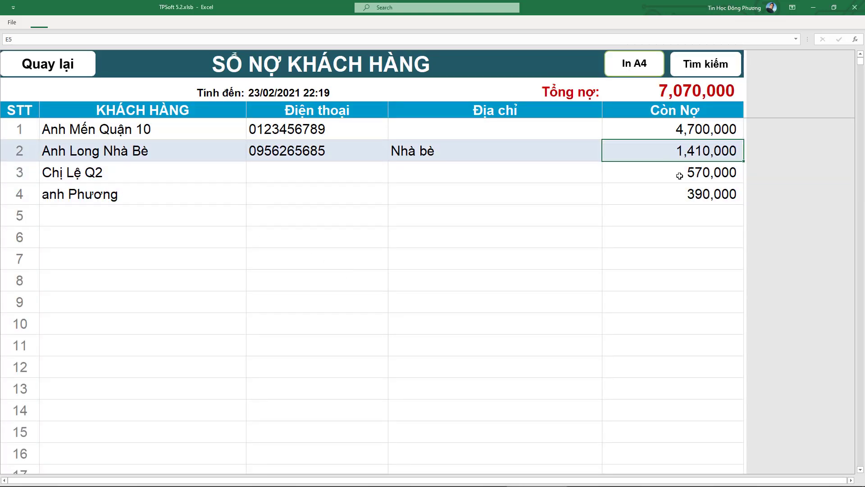
left_click(689, 171)
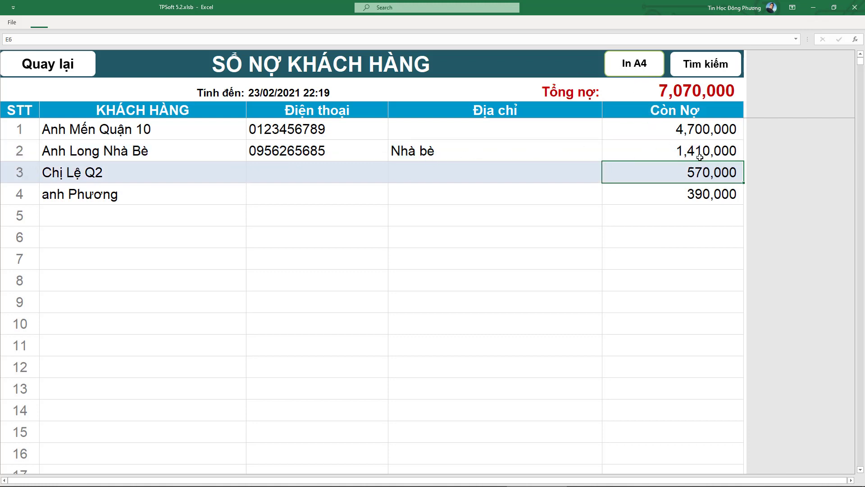
left_click(34, 70)
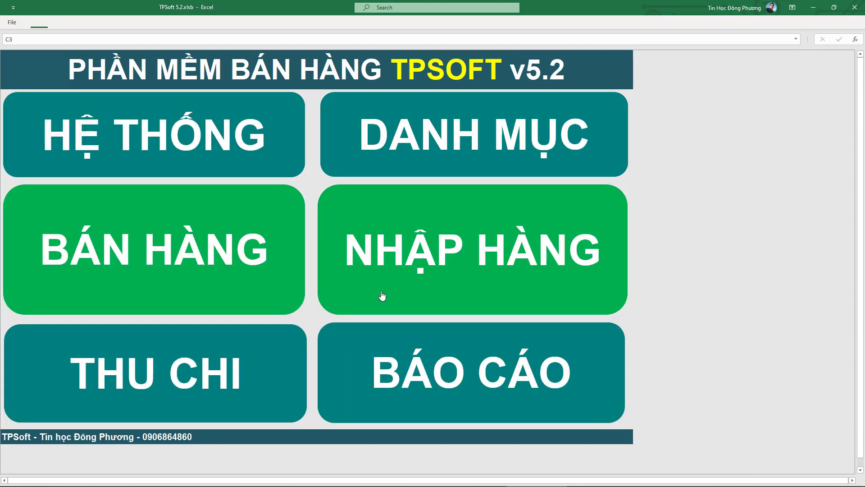
left_click(403, 355)
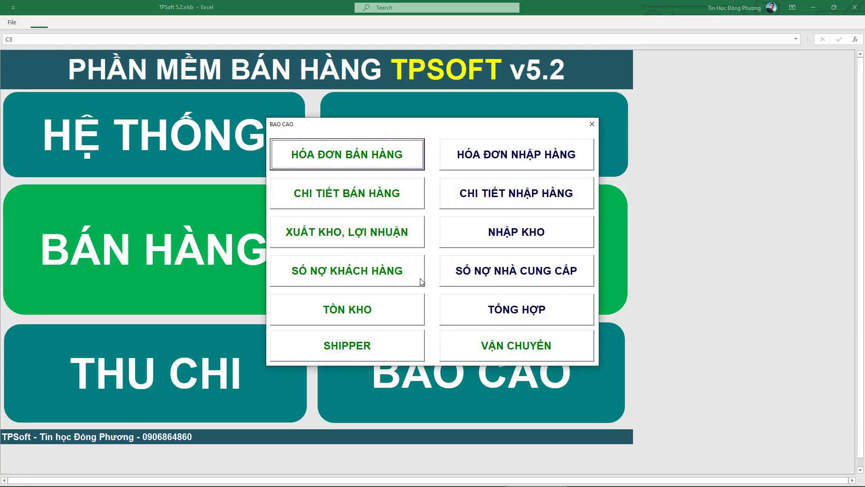
left_click(374, 320)
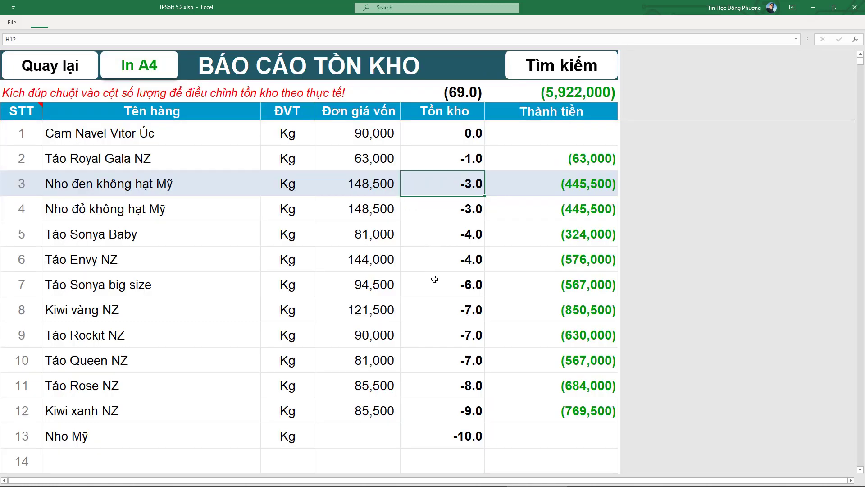
scroll(437, 284, "down", 2)
scroll(473, 248, "up", 2)
left_click(492, 214)
left_click(493, 253)
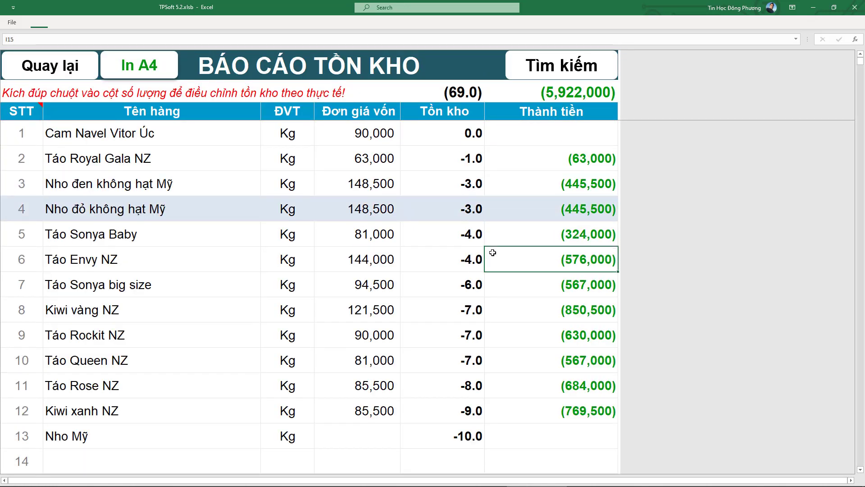
left_click(459, 258)
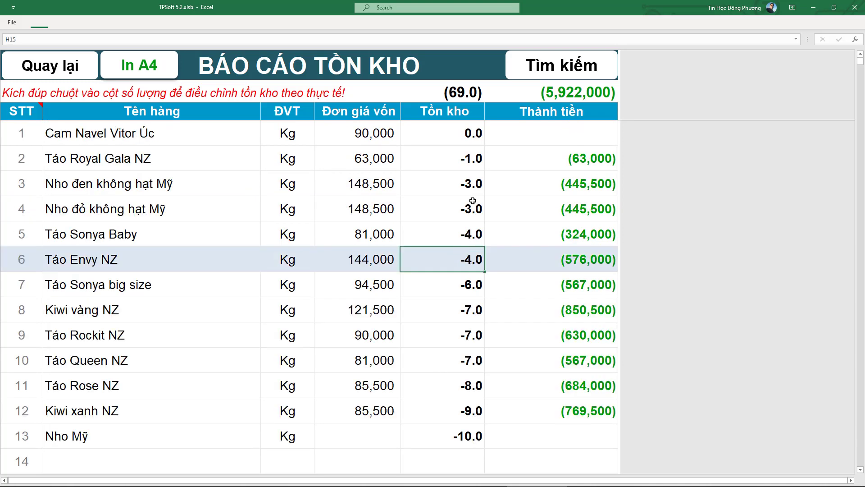
left_click(473, 167)
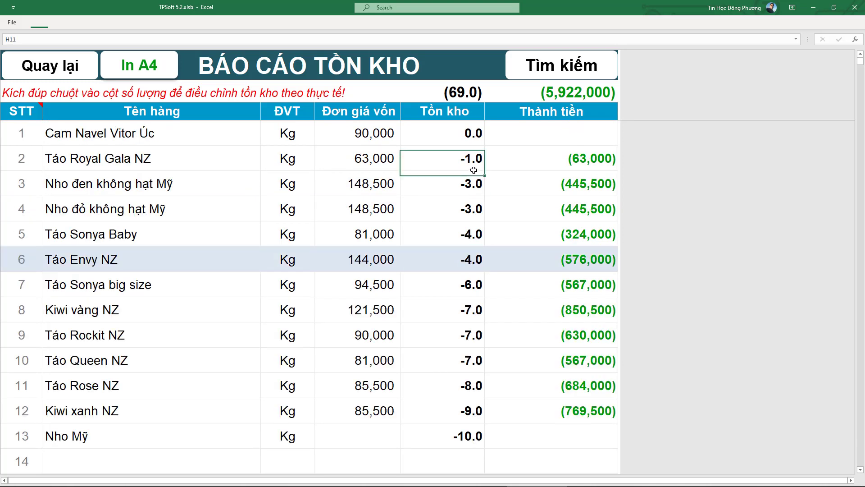
left_click(470, 241)
left_click(463, 382)
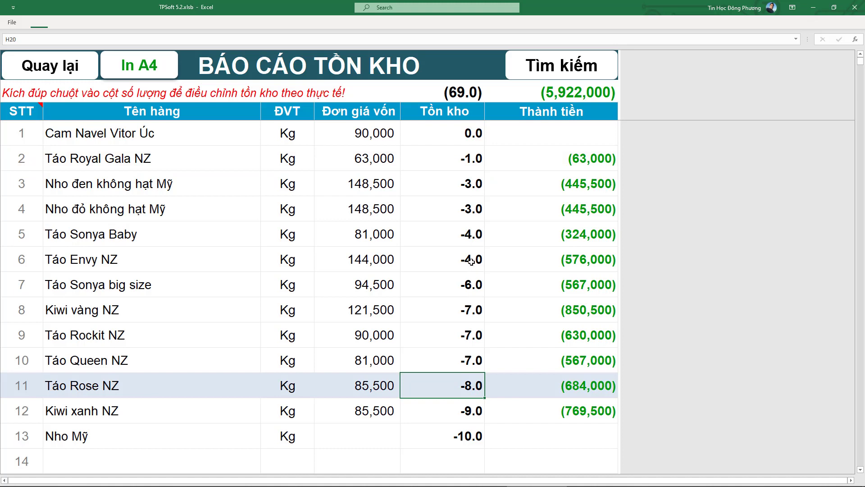
left_click(470, 261)
left_click(471, 238)
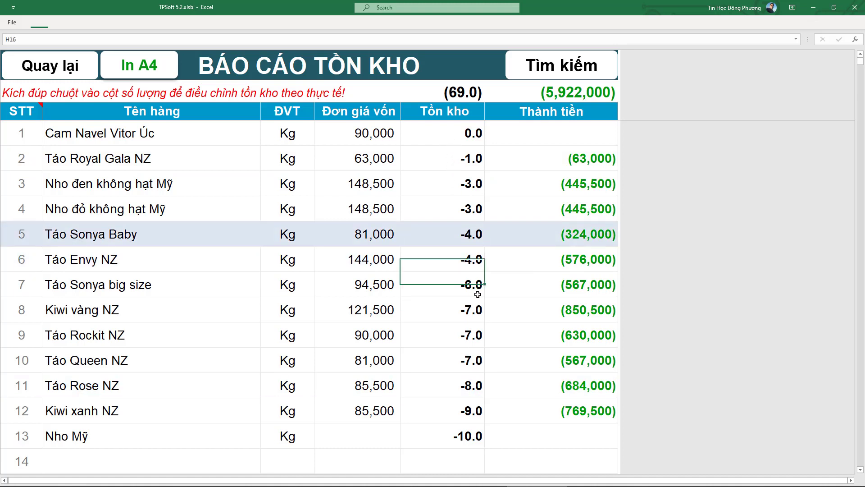
left_click(476, 293)
left_click(469, 360)
left_click(481, 255)
left_click(460, 238)
left_click(457, 210)
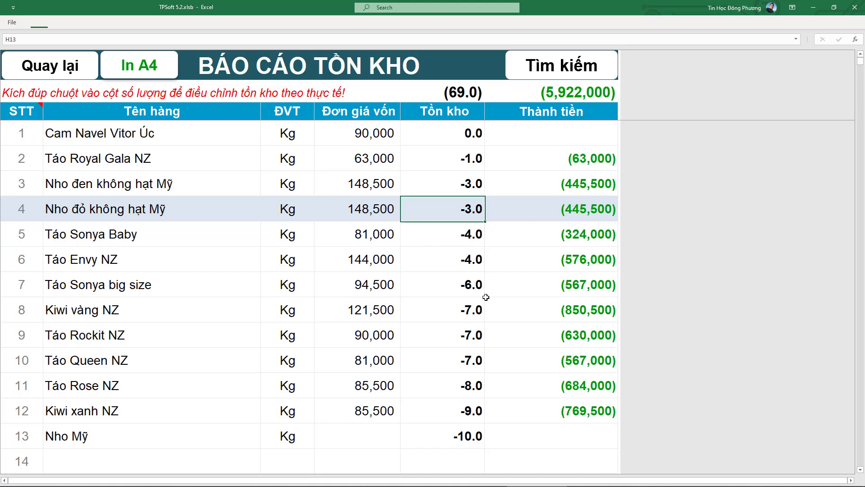
left_click(486, 297)
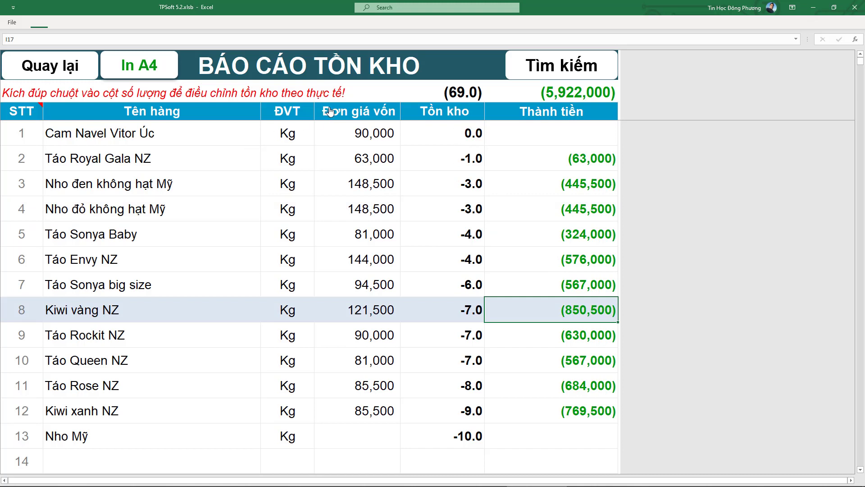
left_click(465, 183)
left_click(466, 255)
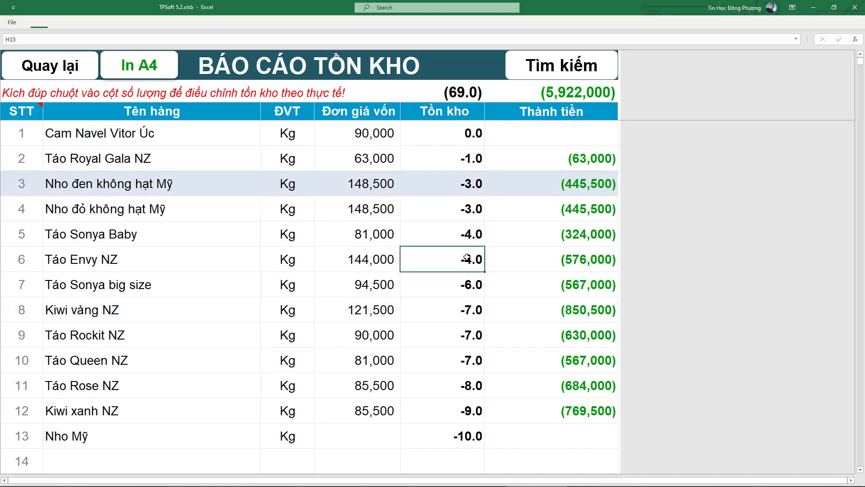
left_click(475, 201)
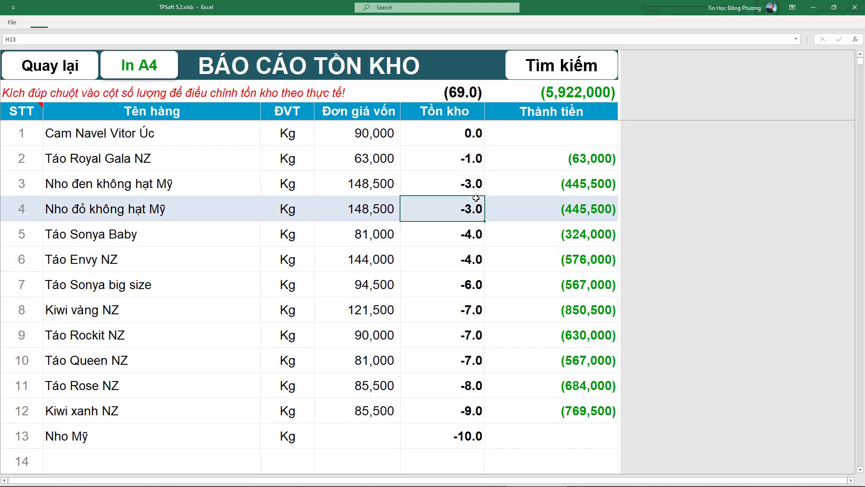
left_click(464, 185)
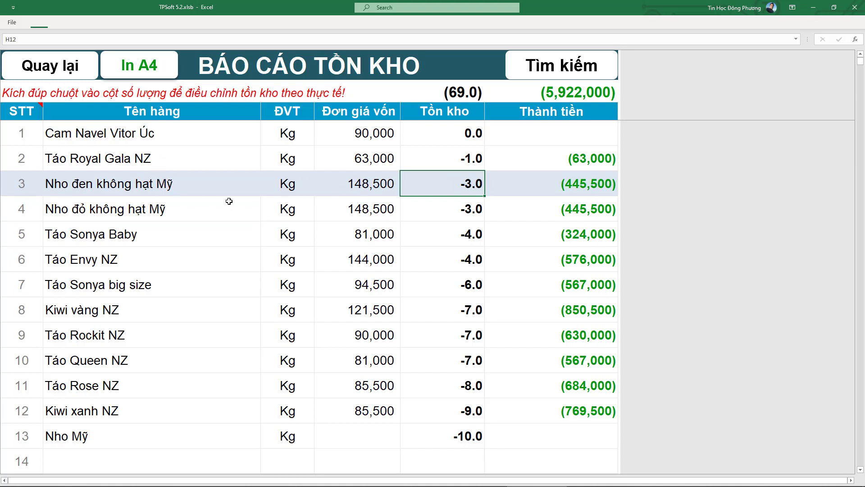
left_click(123, 166)
left_click(469, 165)
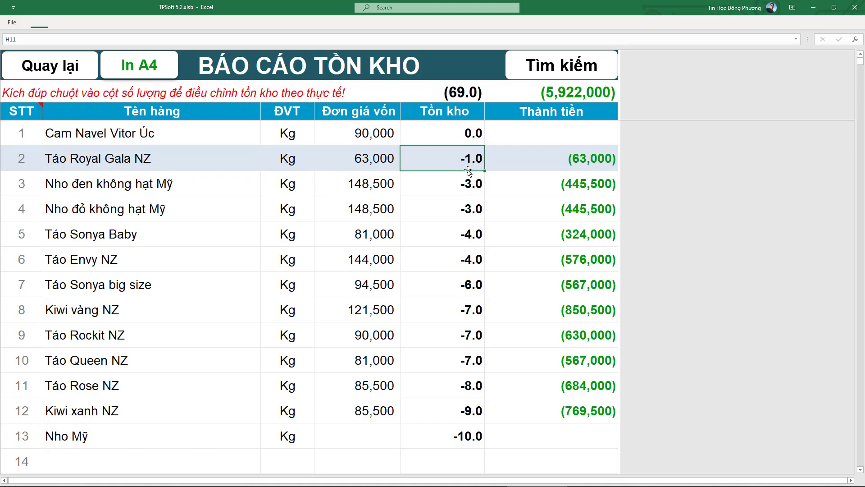
- Adjust actual stock of Táo Royal Gala NZ to 10 and Táo Envy NZ to 15
double_click(467, 161)
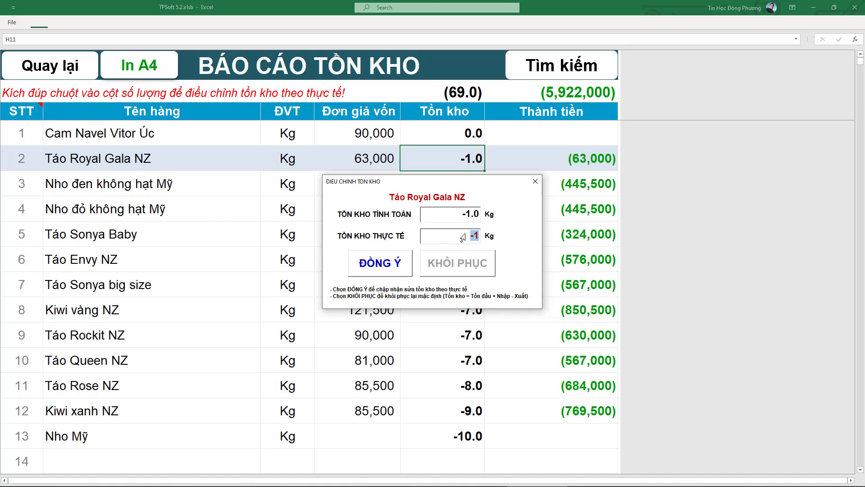
type("10")
left_click(382, 262)
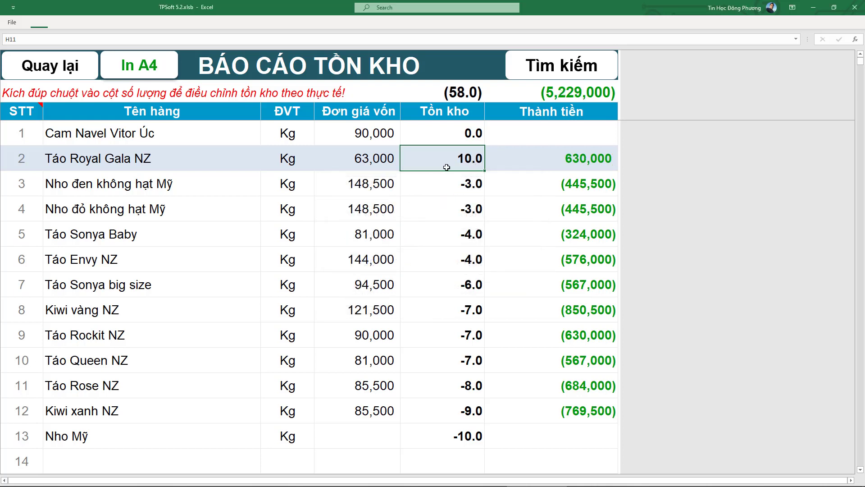
left_click(472, 259)
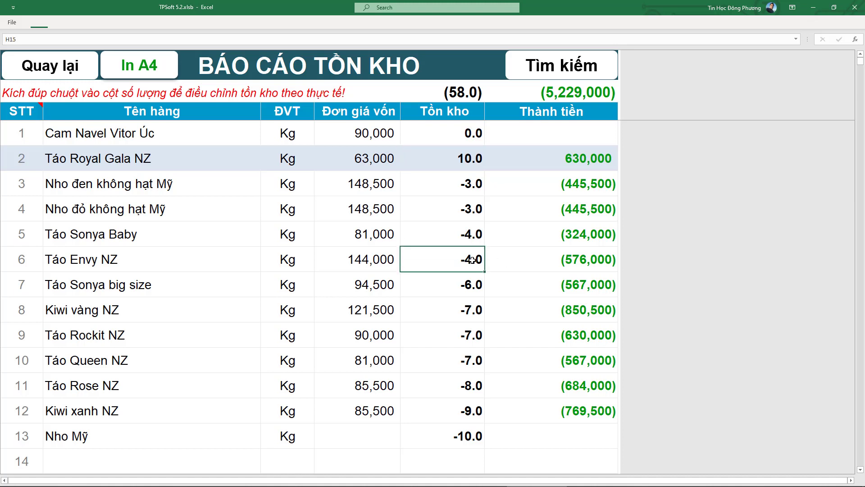
double_click(472, 259)
type("15")
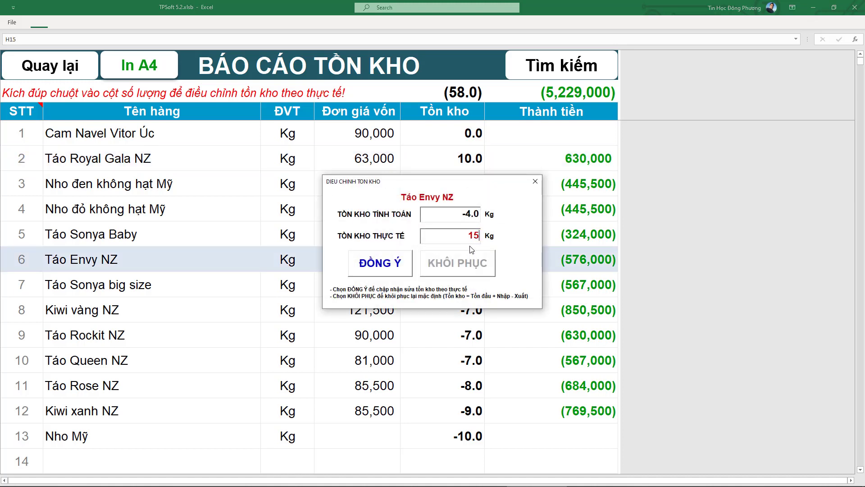
left_click(371, 267)
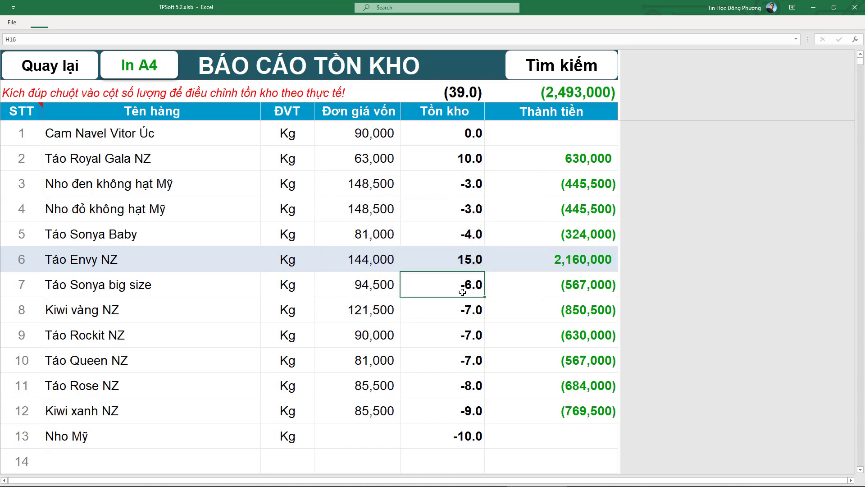
- Review remaining stock of Táo Sonya, Nho đỏ, Nho đen and Kiwi vàng, then open BÁO CÁO
left_click(462, 289)
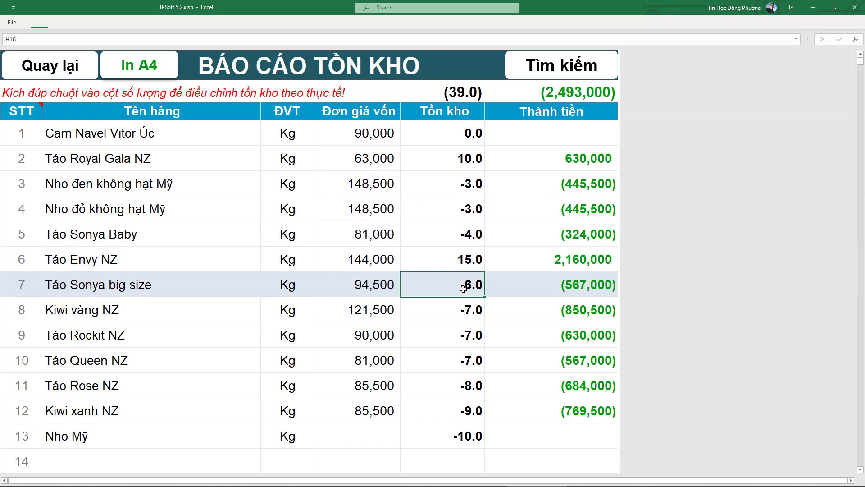
left_click(453, 236)
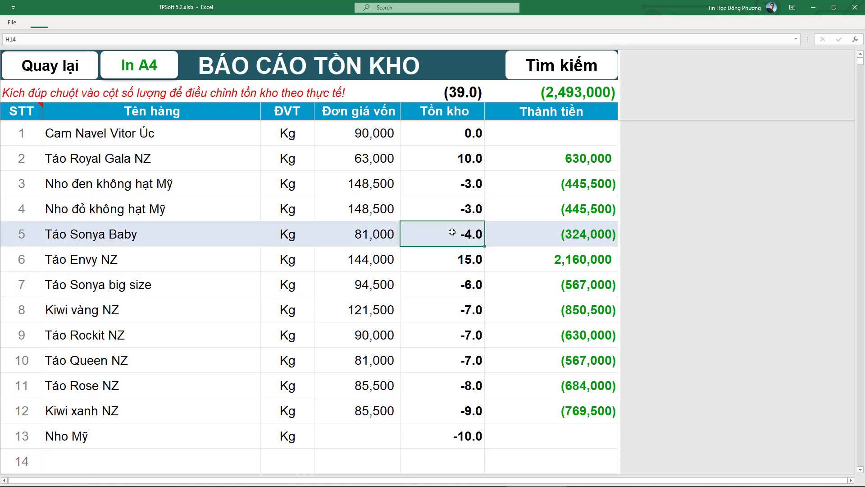
left_click(456, 257)
left_click(463, 210)
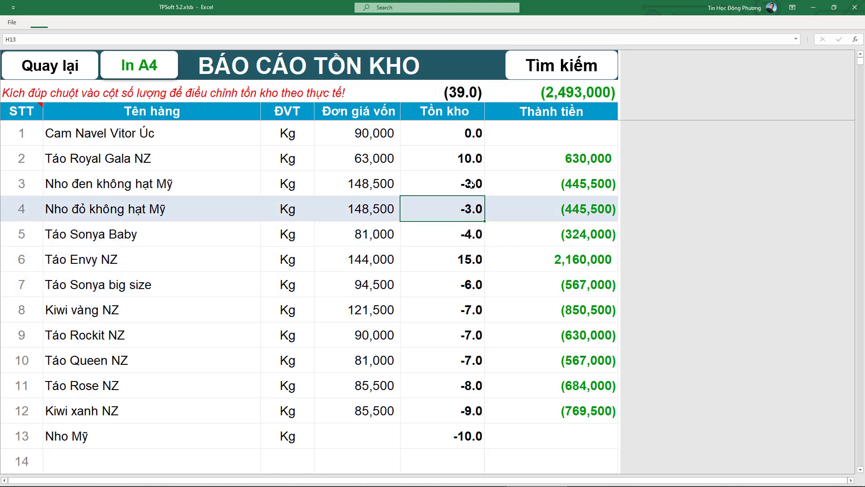
left_click(470, 185)
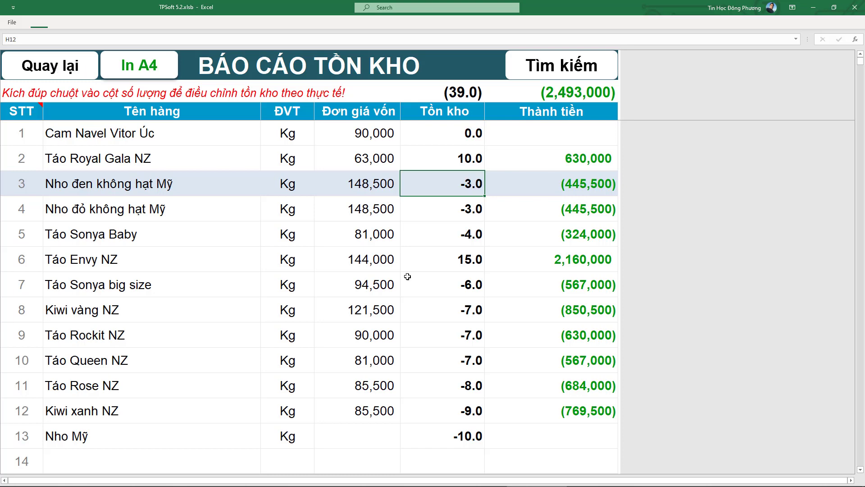
left_click(435, 309)
scroll(447, 285, "down", 3)
scroll(447, 285, "up", 3)
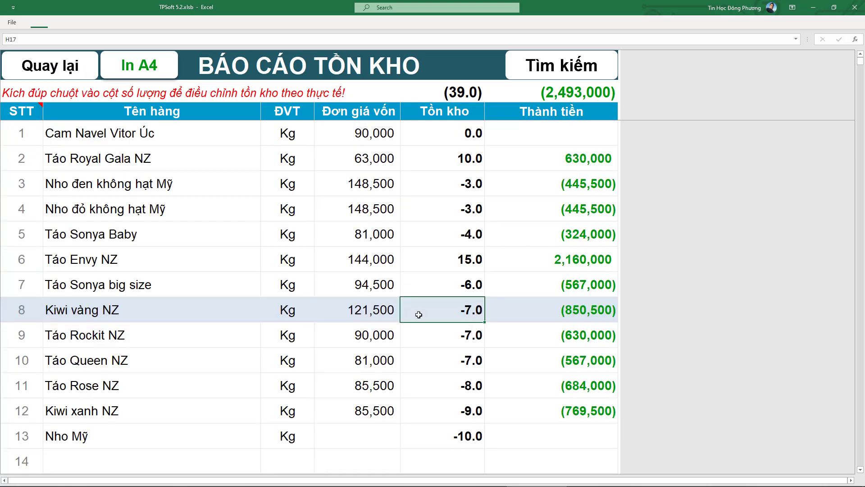
left_click(58, 72)
left_click(573, 370)
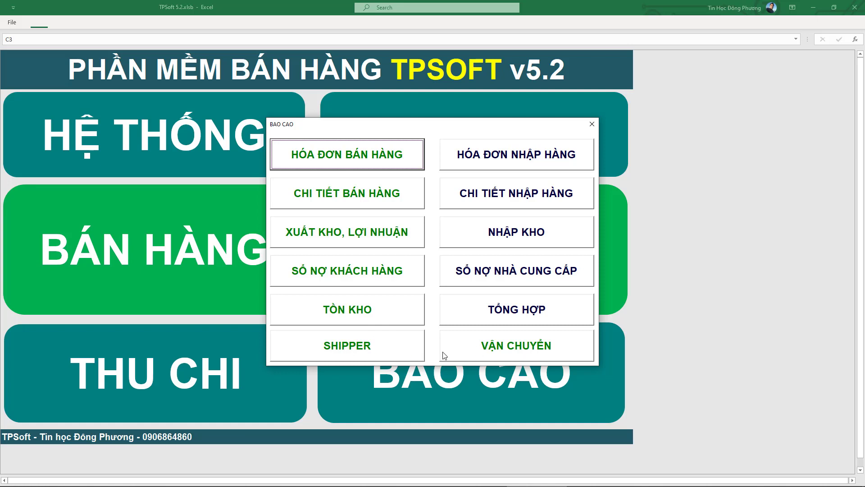
- Close the BAO CAO reports list and delete the lone 50,000 CHI entry from the THU CHI ledger
left_click(592, 123)
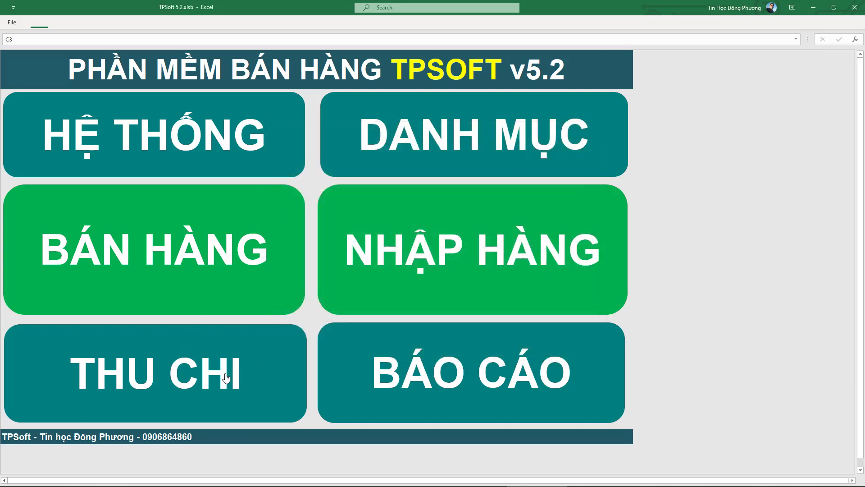
left_click(226, 378)
left_click(173, 91)
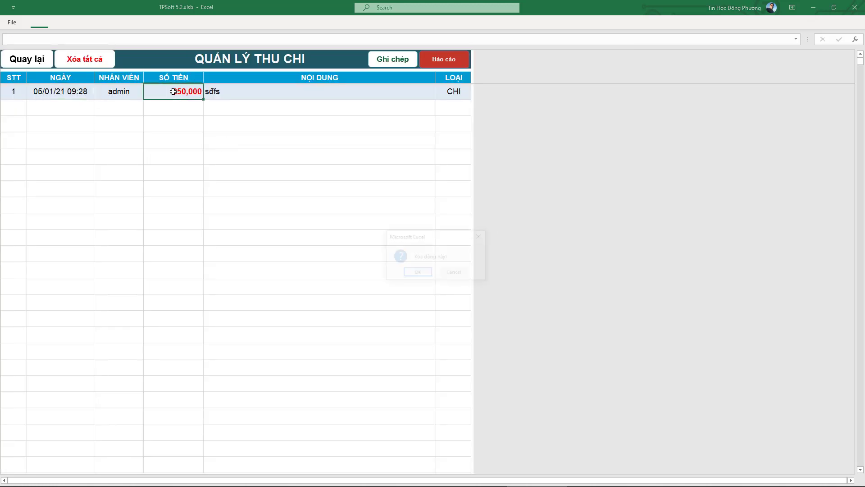
left_click(412, 272)
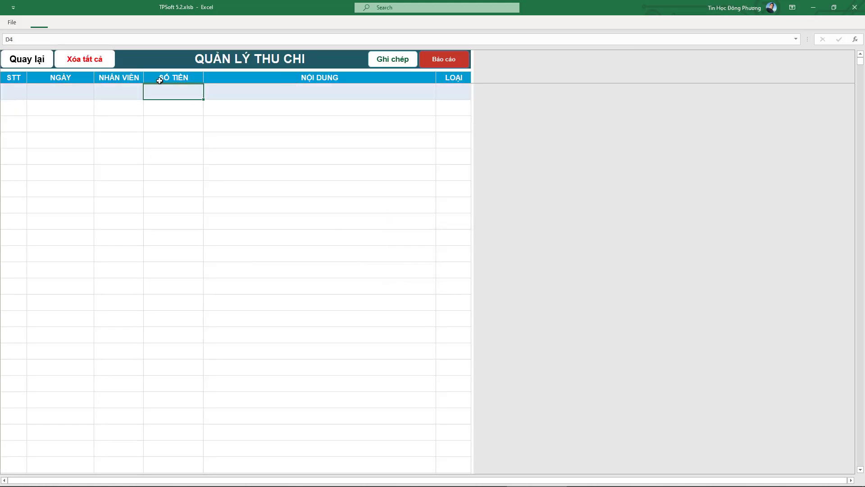
- Verify the ledger row is now empty, then go back to the main menu with Quay lại
left_click(253, 91)
left_click(103, 92)
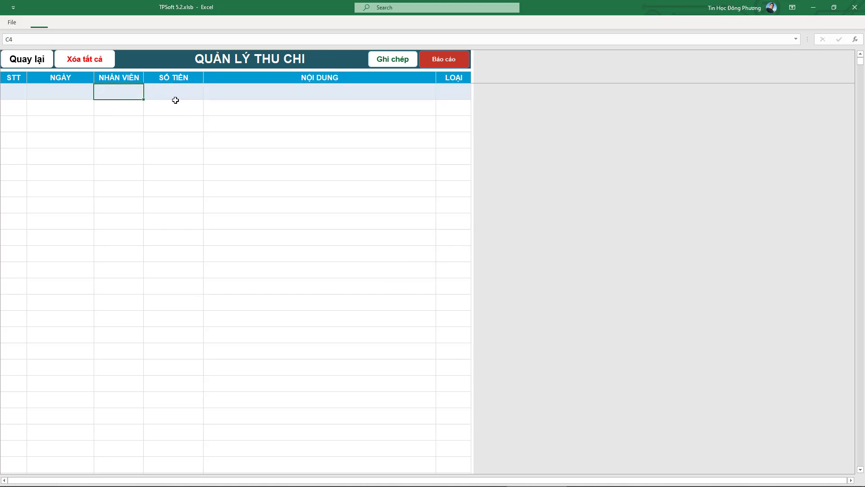
left_click(188, 91)
left_click(250, 93)
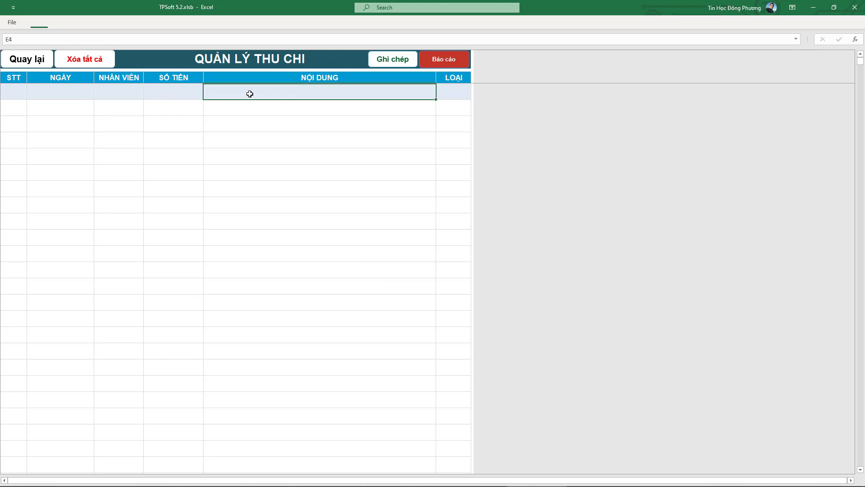
left_click(110, 90)
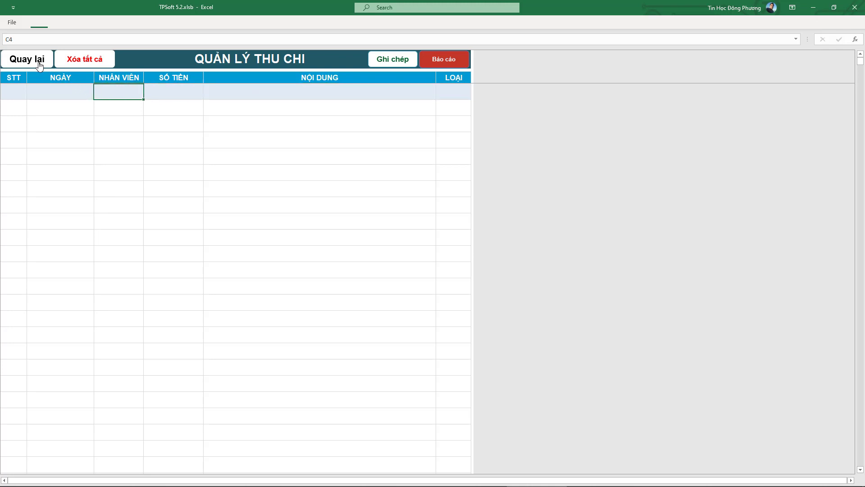